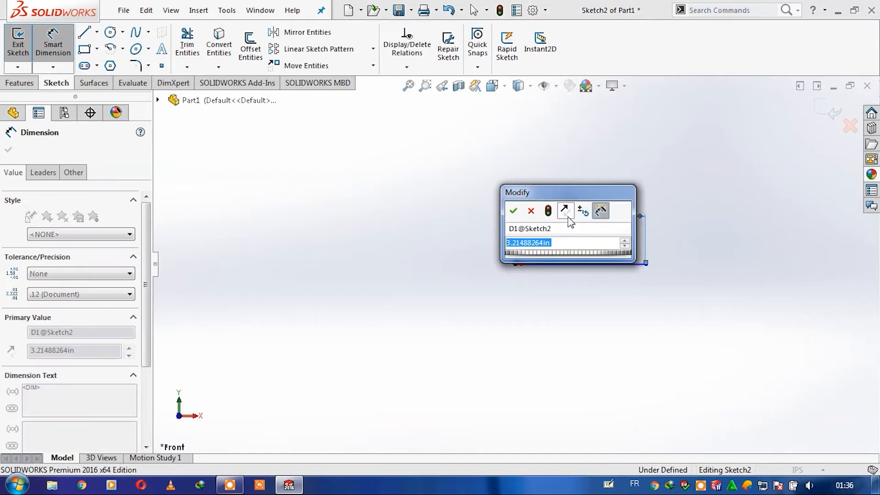
# - Set the sketched horizontal line's dimension to 1 in
pyautogui.write('1')
pyautogui.press('Return')
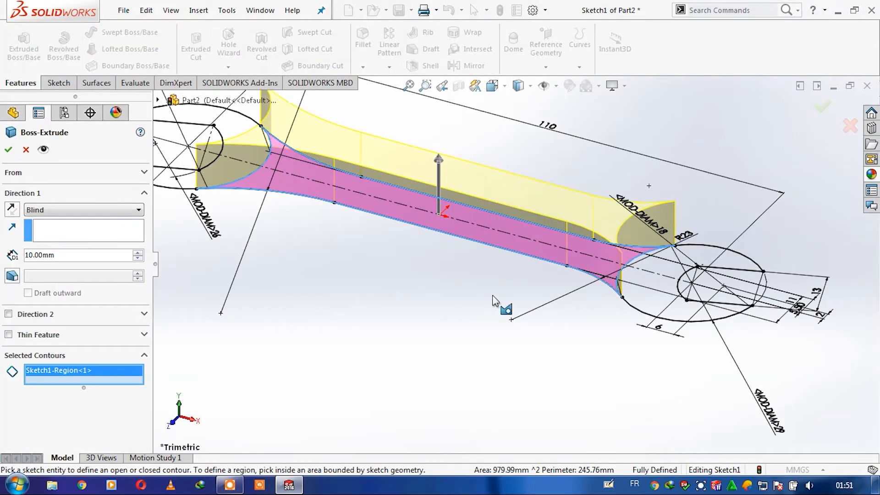
# - Extrude the wrench handle region symmetrically about the sketch plane using Mid Plane with a depth of 3 mm
pyautogui.scroll(5, 500, 304)
pyautogui.click(117, 212)
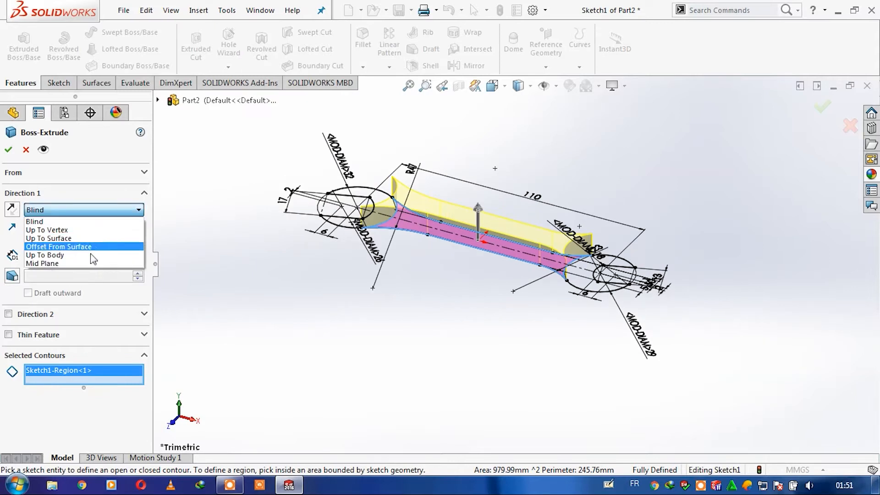
pyautogui.click(92, 263)
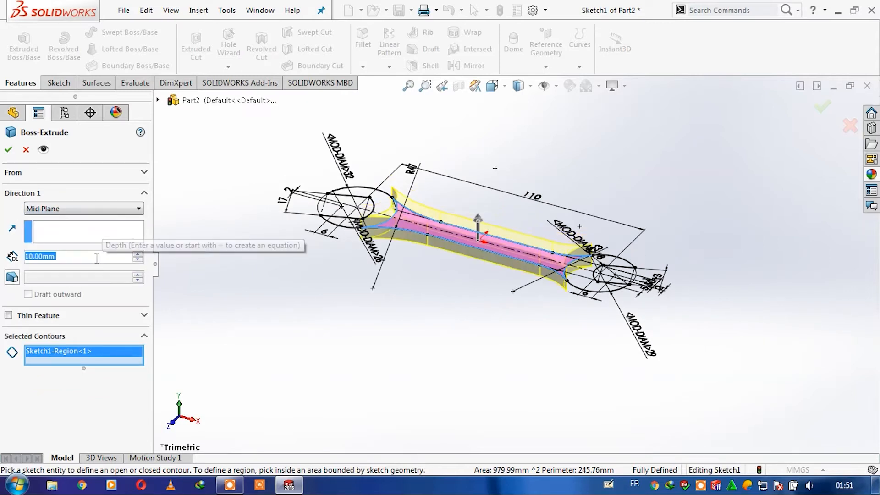
pyautogui.write('3')
pyautogui.press('Return')
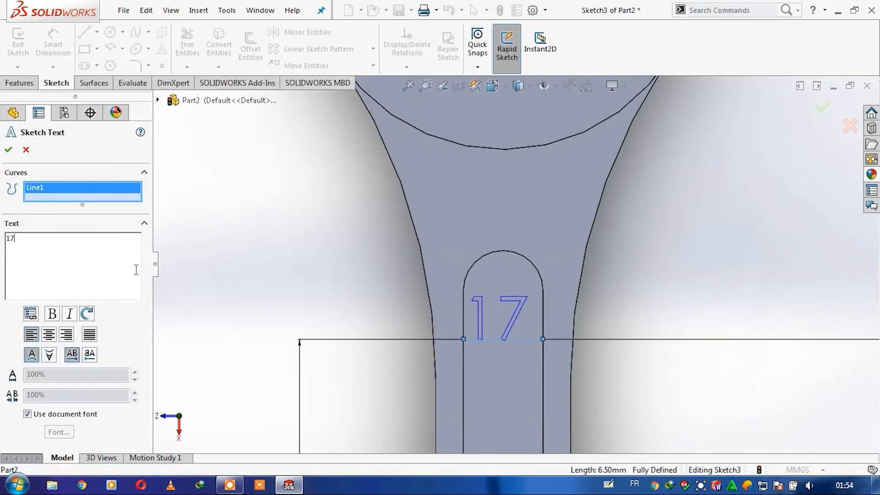
# - Turn off the document font for the sketch text "17" in the handle recess
pyautogui.press('f')
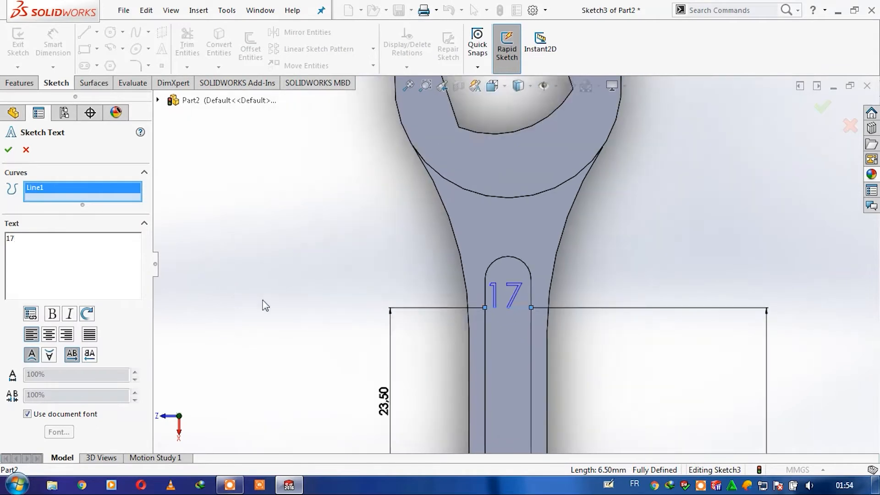
pyautogui.scroll(-5, 521, 389)
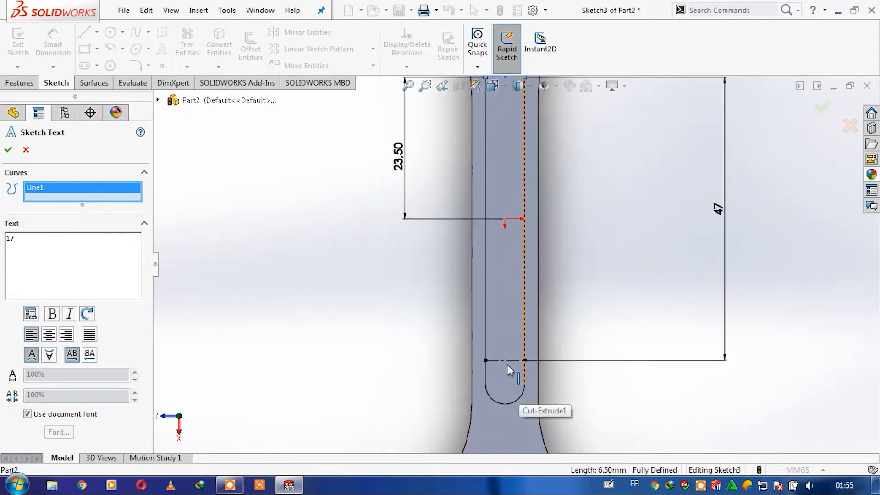
pyautogui.scroll(4, 350, 268)
pyautogui.scroll(1, 506, 204)
pyautogui.scroll(-4, 508, 201)
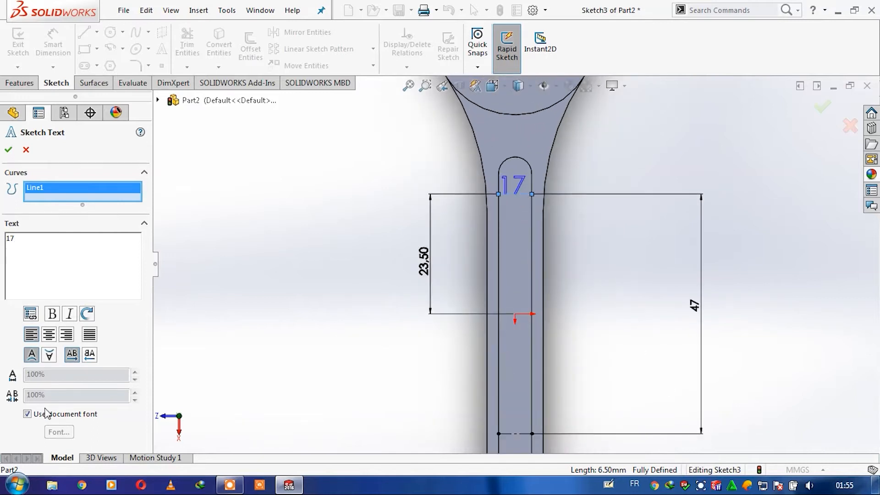
pyautogui.click(29, 415)
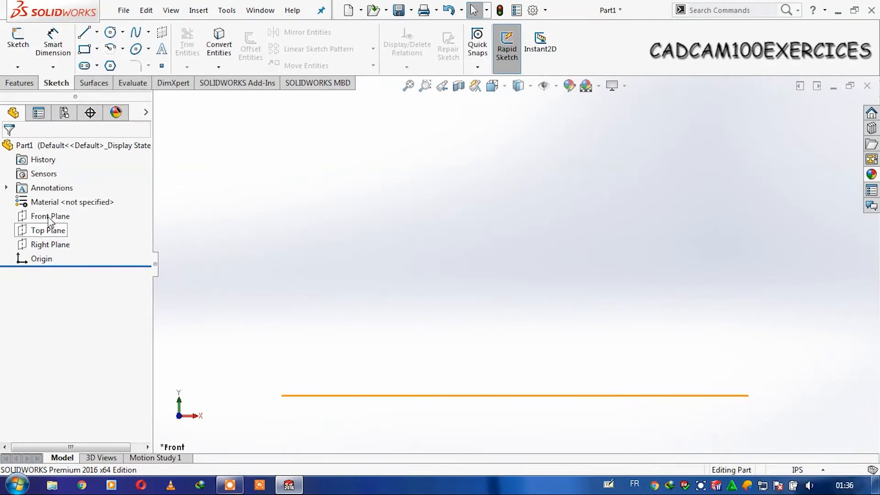
# - Sketch a horizontal line about 3.21 in long from the origin on the Front Plane
pyautogui.click(48, 216)
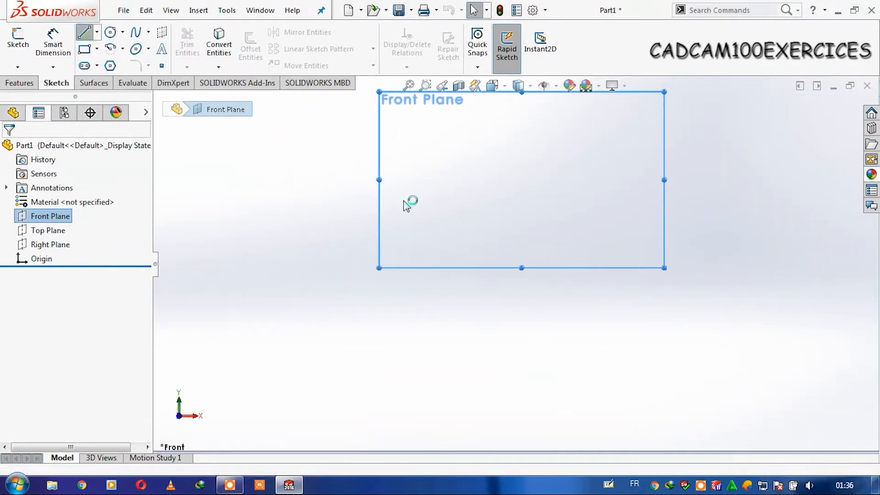
pyautogui.click(515, 264)
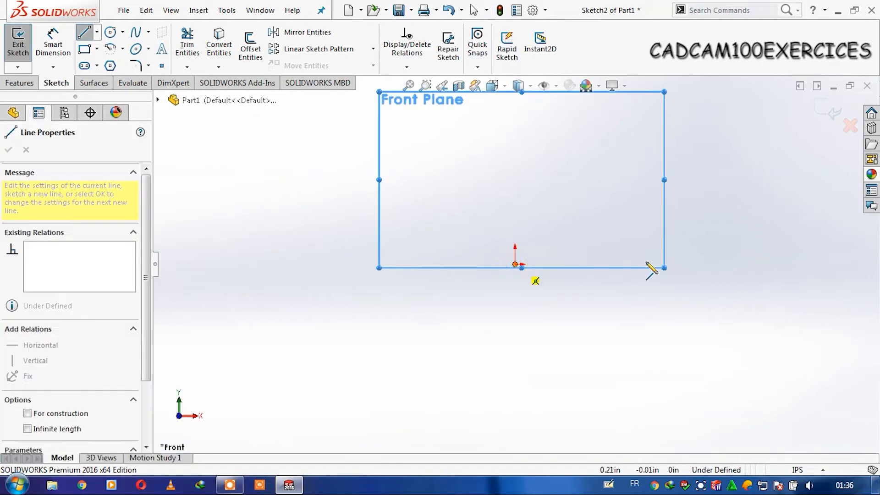
pyautogui.click(646, 264)
pyautogui.press('Escape')
# - Dimension the length of the line starting at the origin as 1 in
pyautogui.click(58, 53)
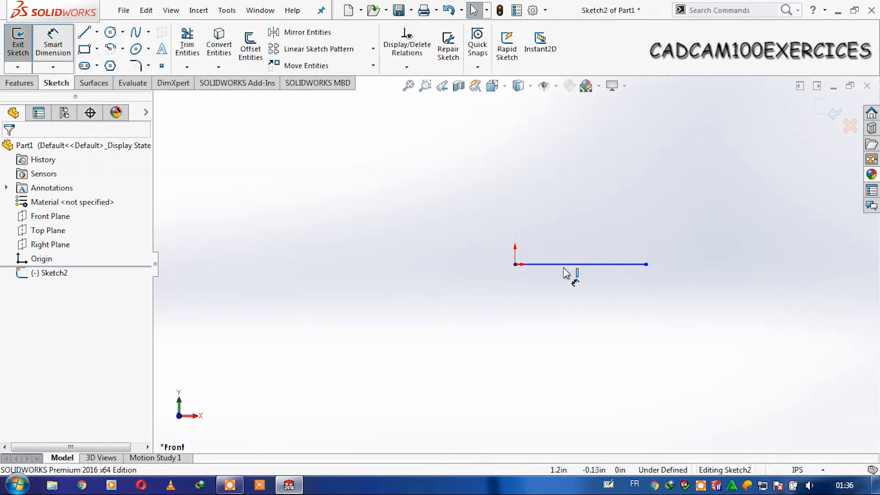
pyautogui.click(571, 264)
pyautogui.click(569, 220)
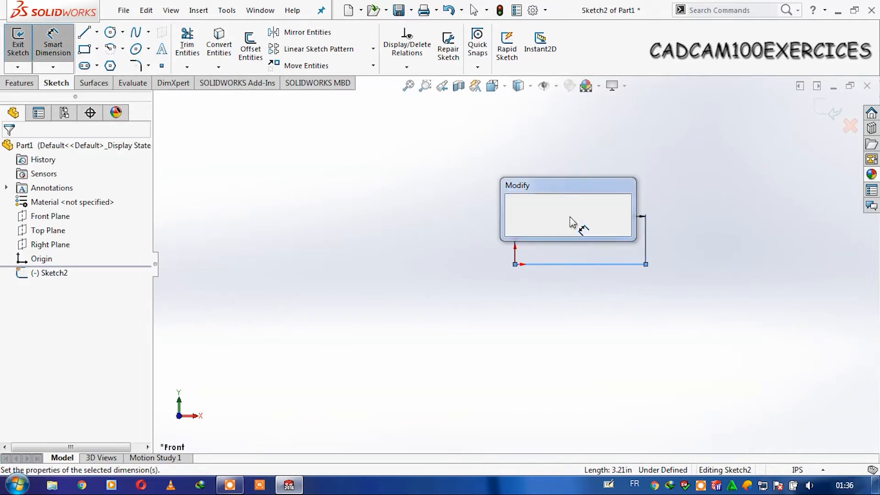
pyautogui.write('1')
pyautogui.press('Return')
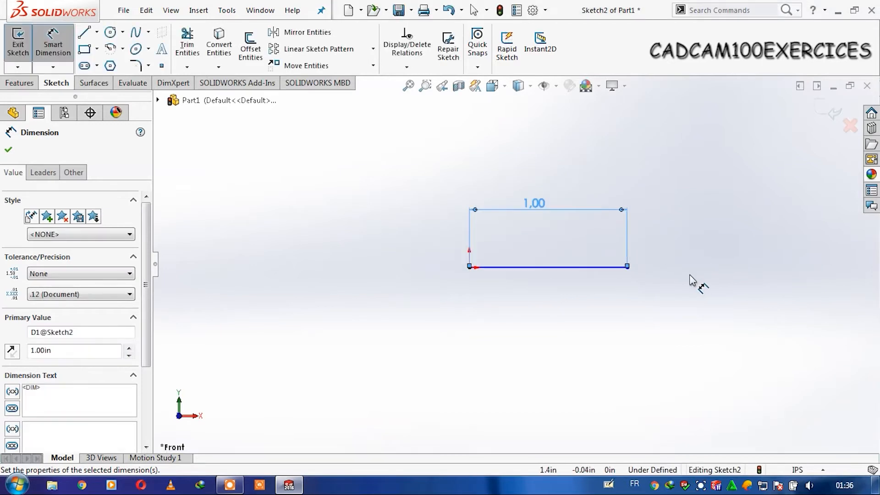
# - Switch the document units to MMGS (millimeter, gram, second) and reopen the line's sketch for editing
pyautogui.press('Escape')
pyautogui.click(821, 469)
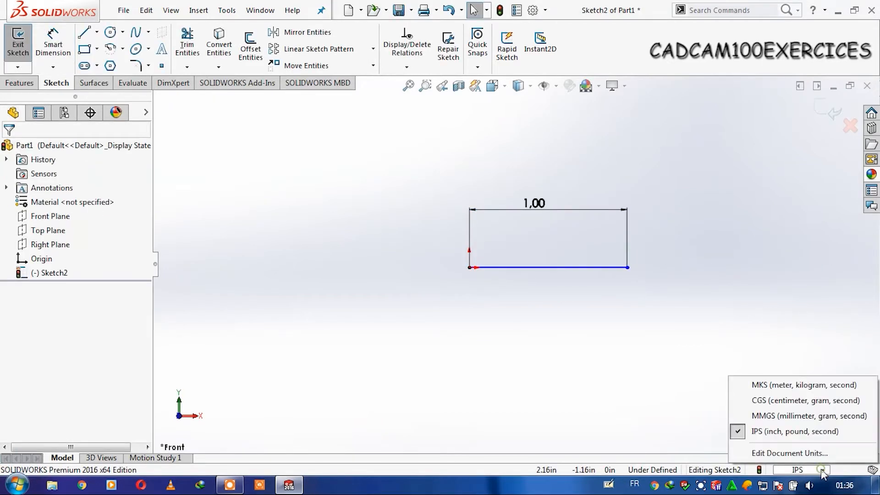
pyautogui.click(800, 416)
pyautogui.hotkey('ctrl', 'b')
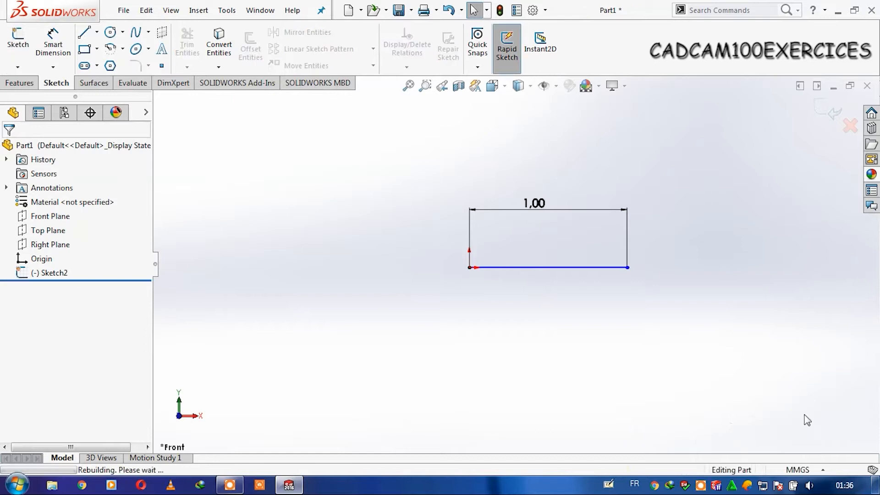
pyautogui.rightClick(30, 271)
pyautogui.click(34, 207)
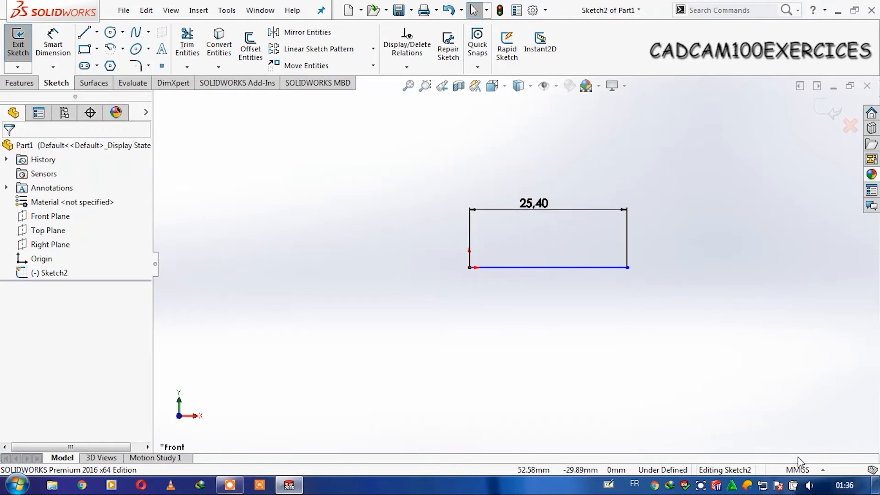
pyautogui.click(811, 471)
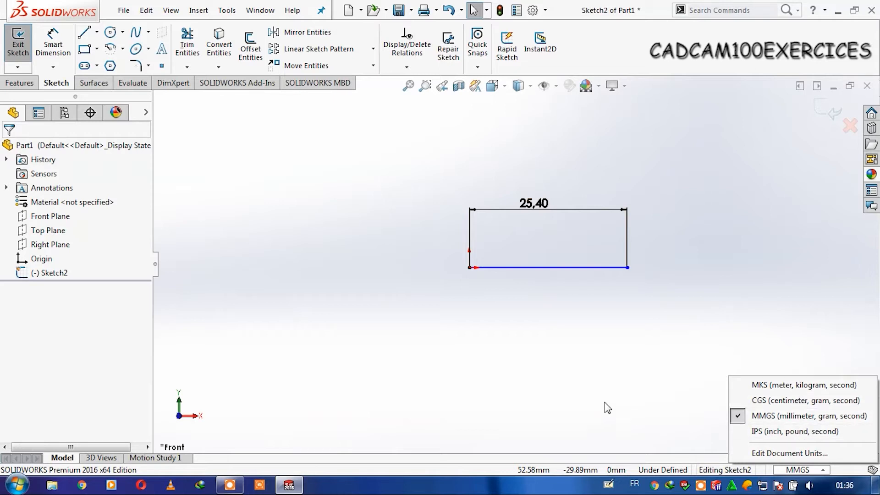
pyautogui.click(583, 361)
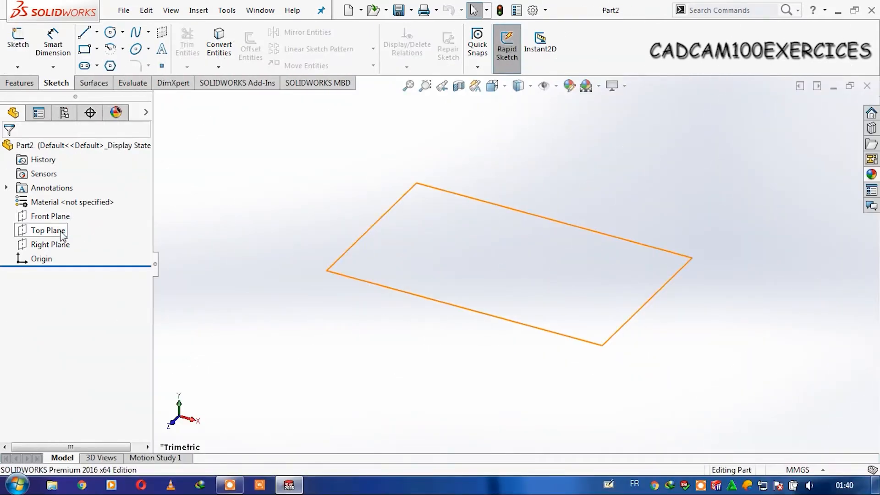
# - Sketch a slightly slanted centerline about 151 mm long near the origin on the Top Plane, seen from the top
pyautogui.click(61, 231)
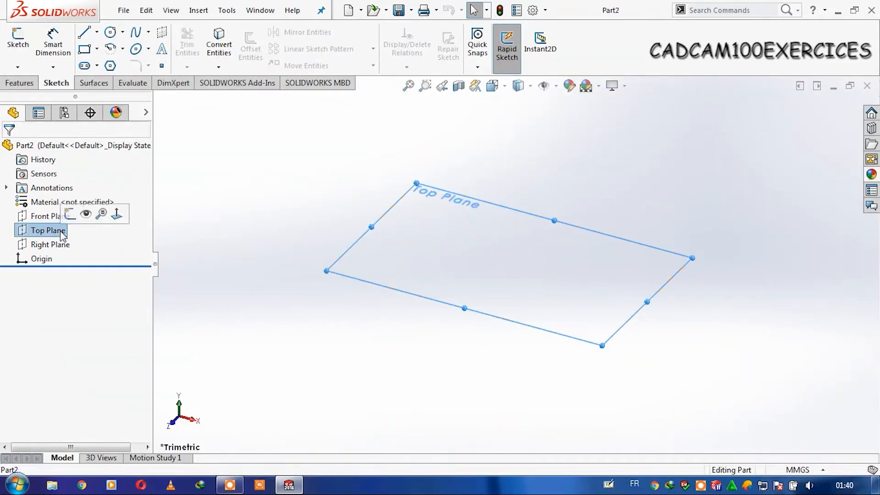
pyautogui.press('space')
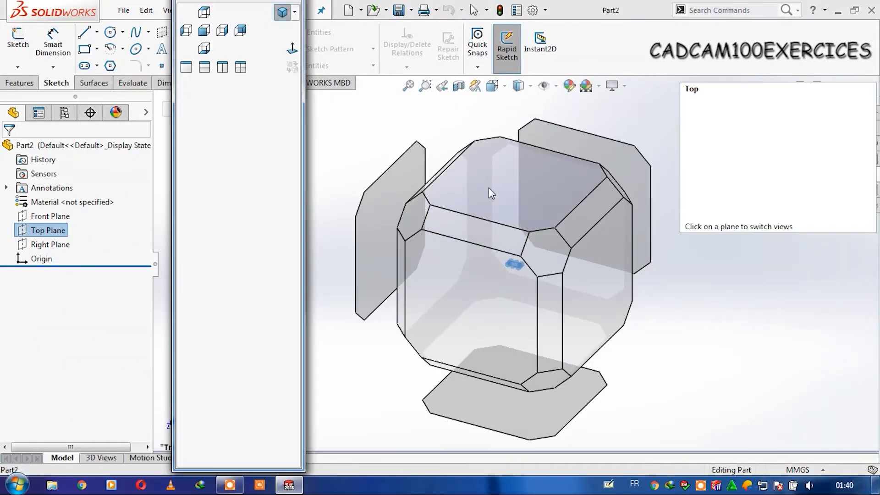
pyautogui.click(494, 189)
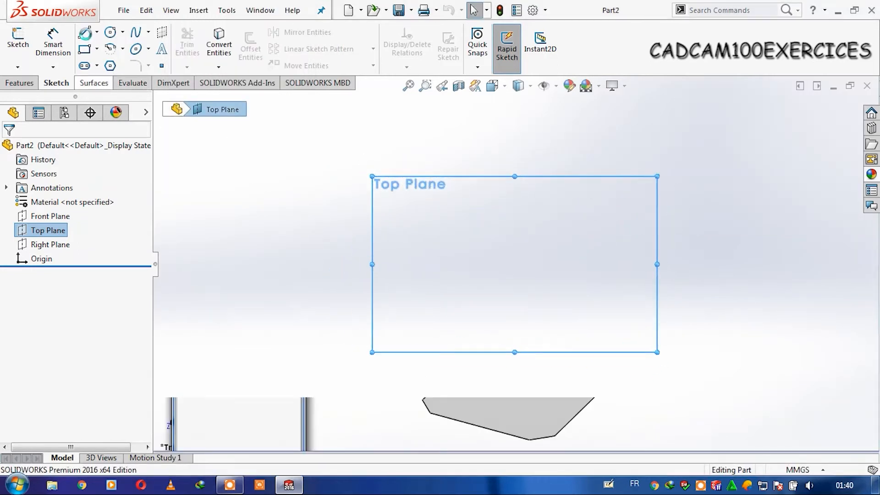
pyautogui.click(96, 33)
pyautogui.click(113, 63)
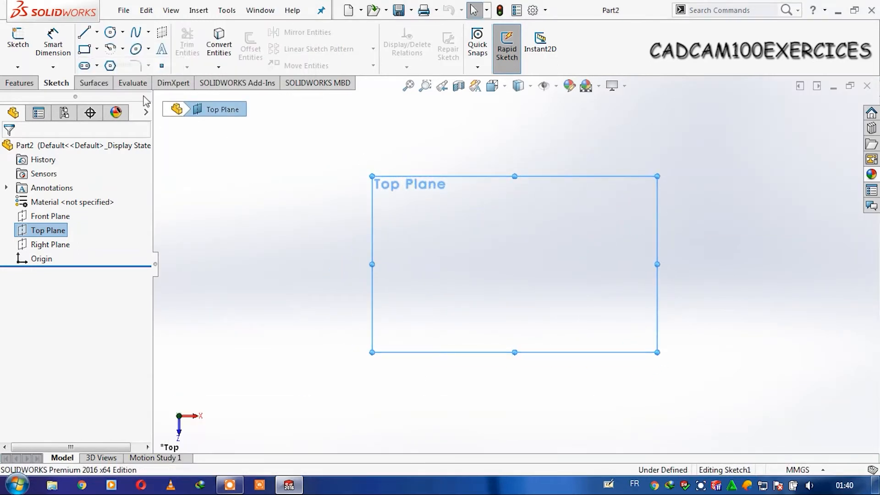
pyautogui.moveTo(427, 265)
pyautogui.mouseDown()
pyautogui.moveTo(655, 269)
pyautogui.moveTo(667, 232)
pyautogui.mouseUp()
pyautogui.press('Escape')
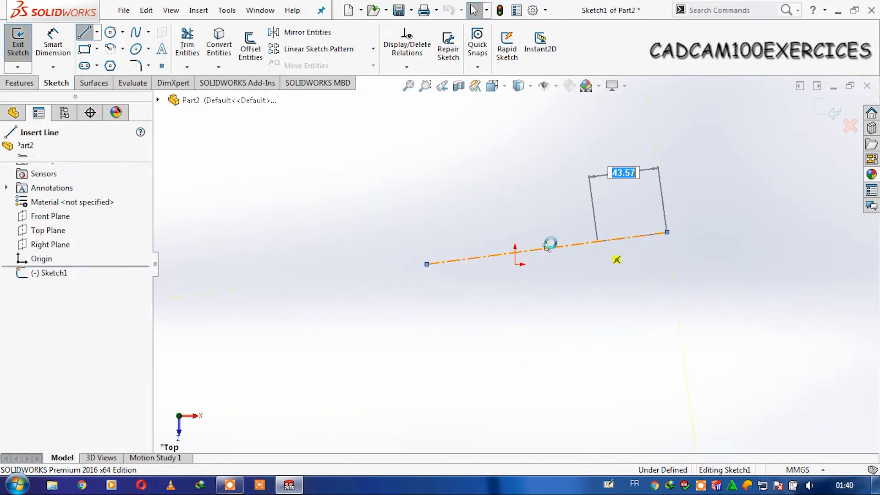
# - Constrain the centerline's midpoint coincident with the origin and make the centerline horizontal
pyautogui.click(548, 248)
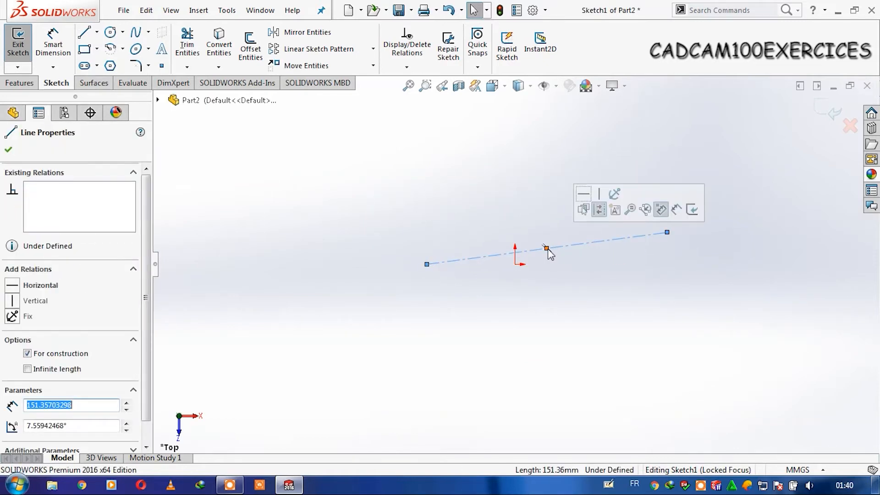
pyautogui.keyDown('ctrl'); pyautogui.click(516, 265); pyautogui.keyUp('ctrl')
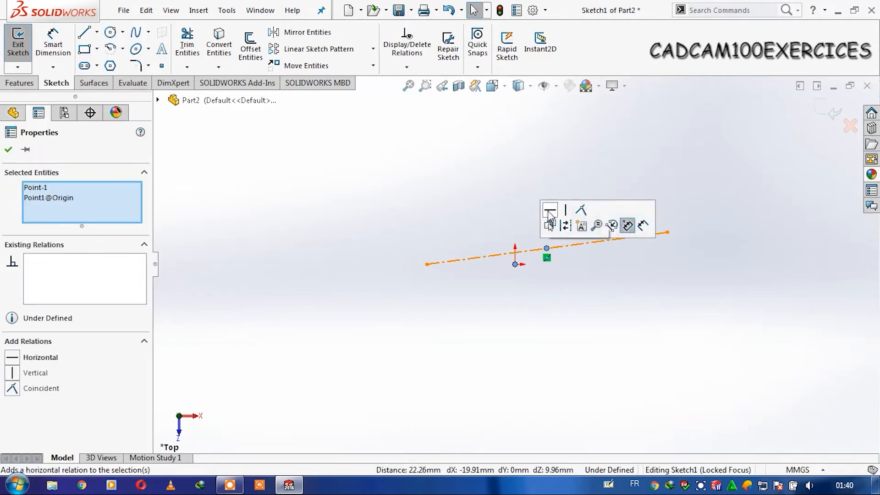
pyautogui.click(567, 221)
pyautogui.click(613, 251)
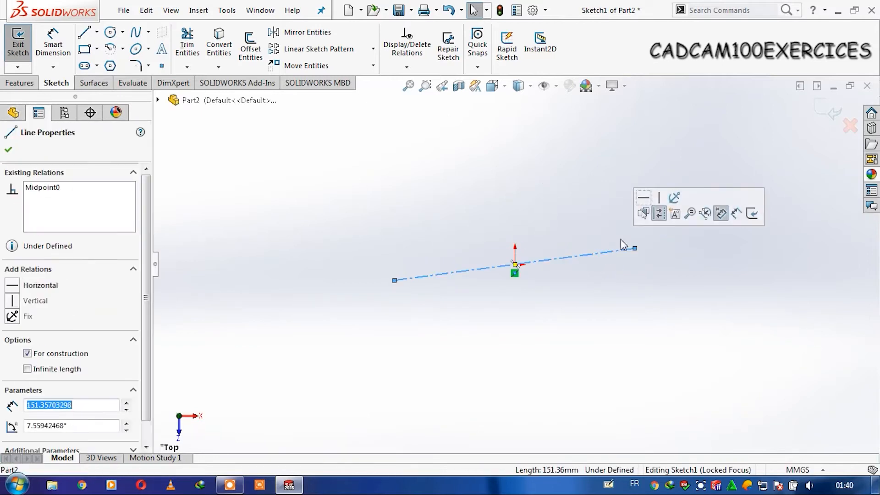
pyautogui.click(644, 198)
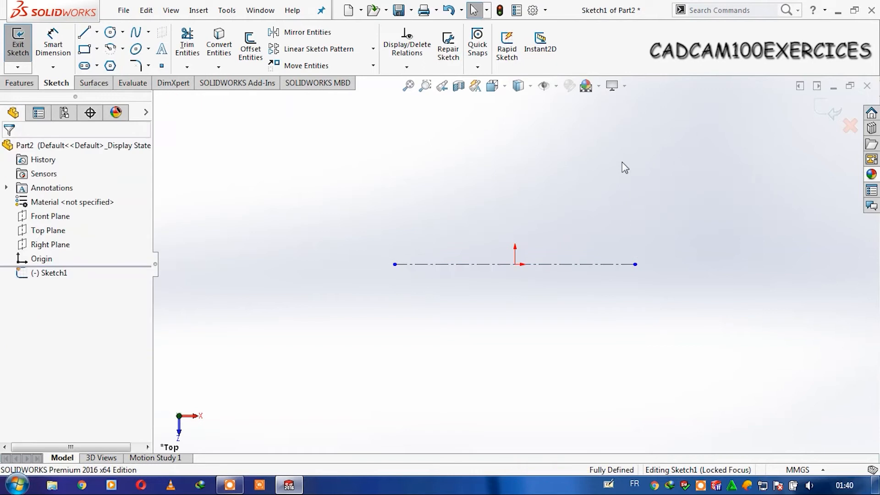
# - Dimension the centerline's length as 110 mm
pyautogui.click(55, 45)
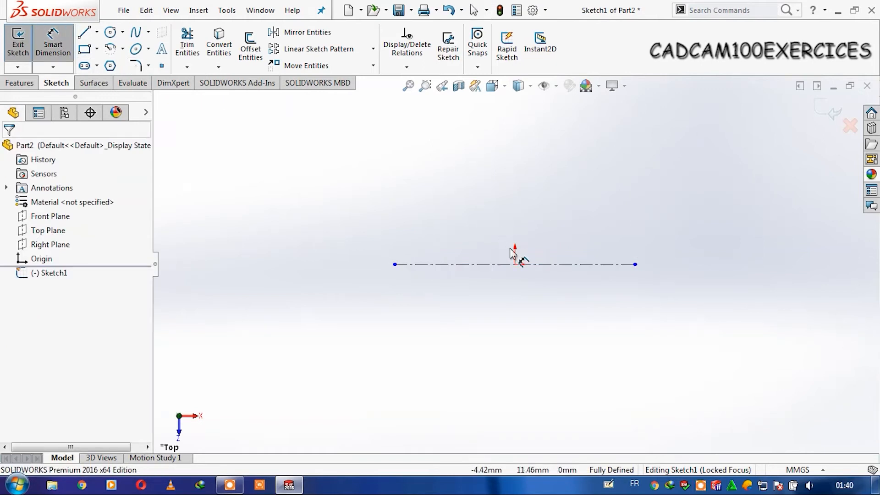
pyautogui.click(534, 261)
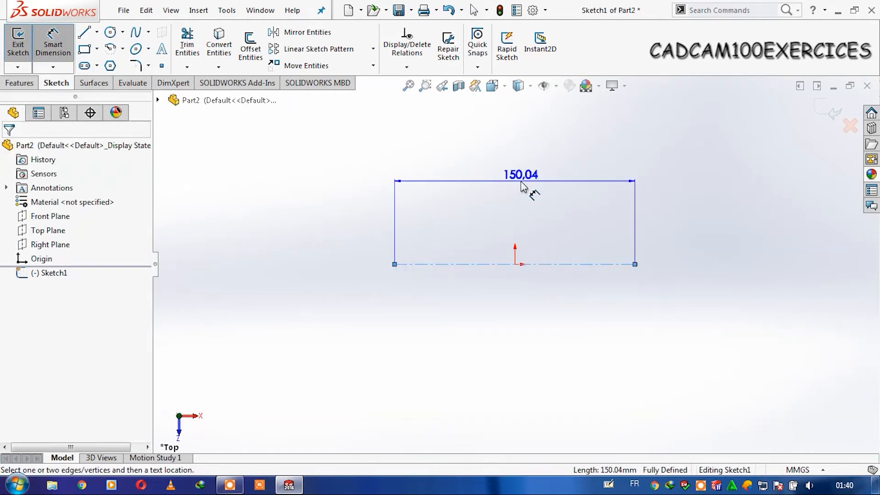
pyautogui.click(521, 185)
pyautogui.write('110')
pyautogui.press('Return')
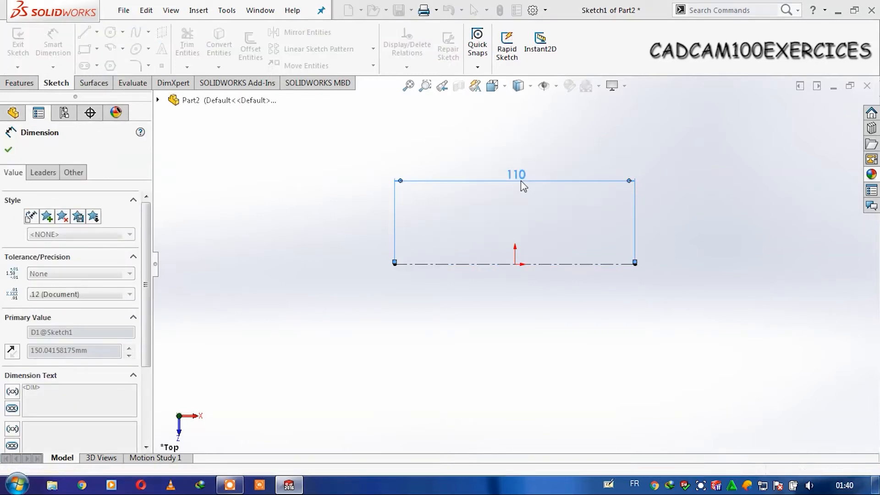
pyautogui.click(701, 244)
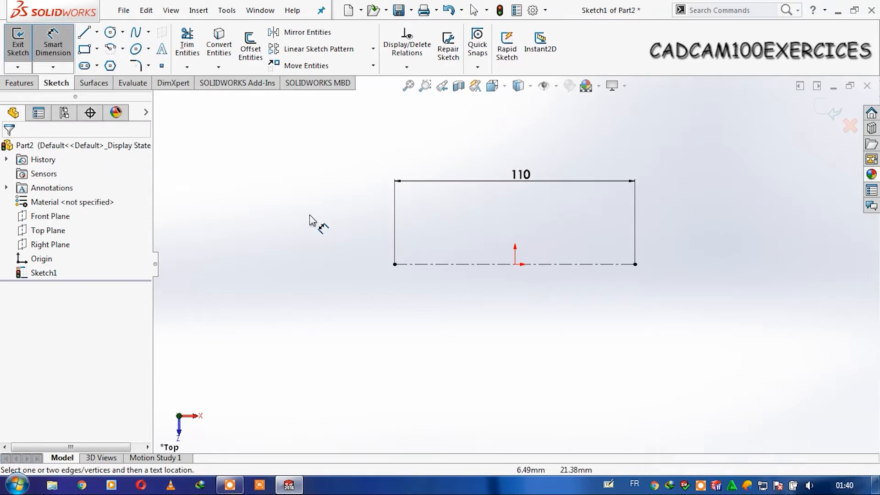
pyautogui.press('Escape')
# - Draw a circle of about 18.7 mm radius on the centerline's right endpoint and a slightly larger circle on its left endpoint
pyautogui.click(118, 33)
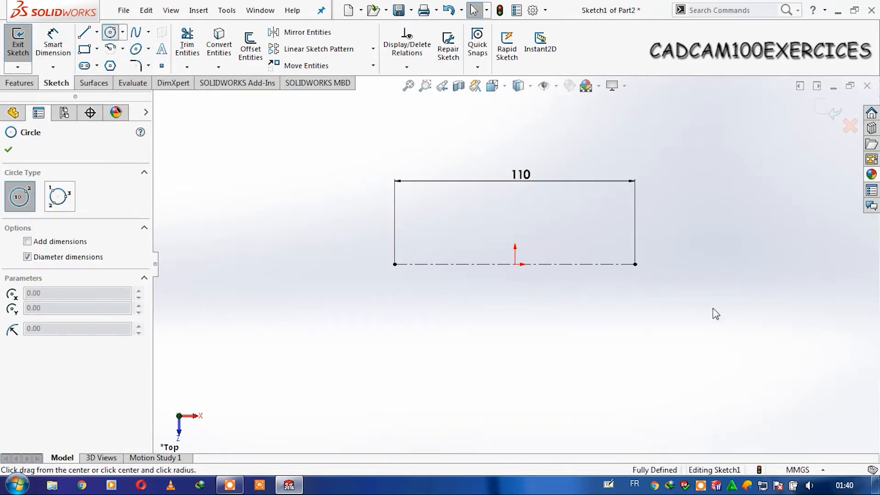
pyautogui.click(635, 264)
pyautogui.click(670, 243)
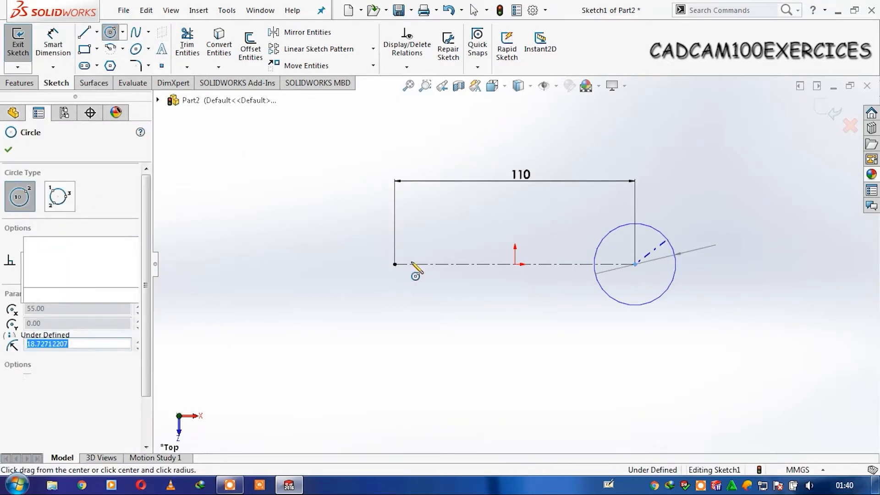
pyautogui.click(394, 263)
pyautogui.click(368, 225)
pyautogui.press('Escape')
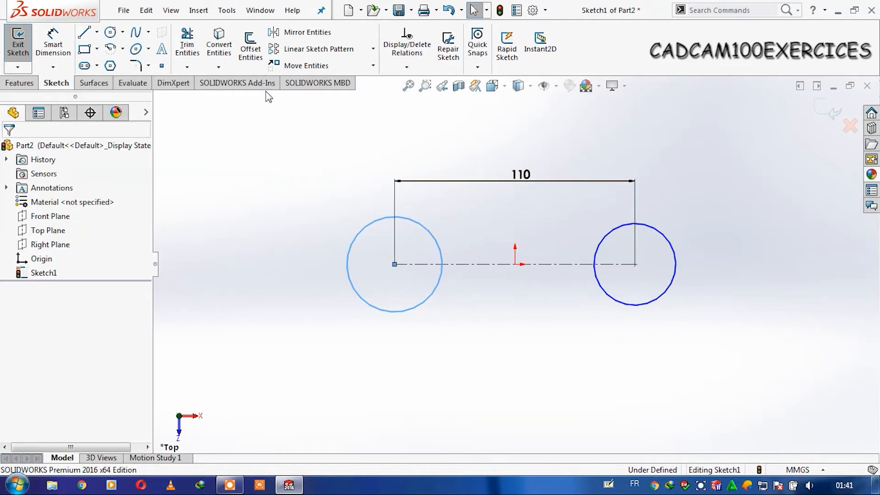
# - Dimension the diameter of the circle on the centerline's right endpoint as 29 mm
pyautogui.click(53, 46)
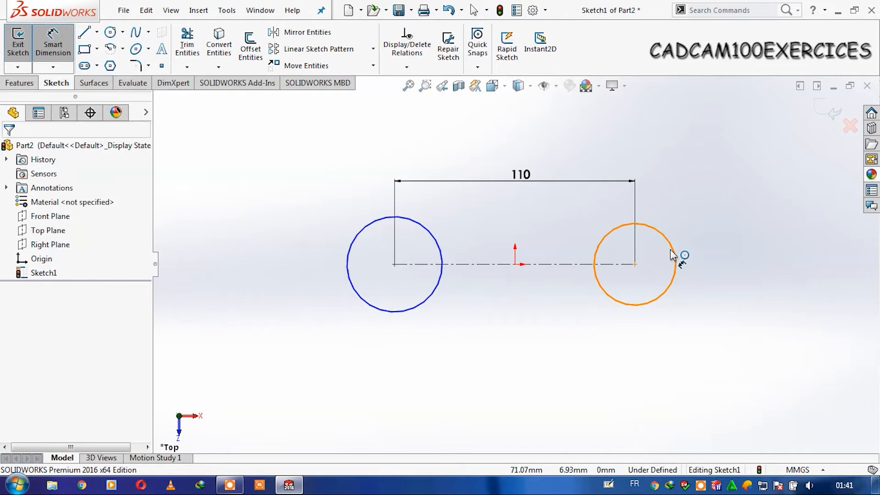
pyautogui.click(673, 256)
pyautogui.click(724, 358)
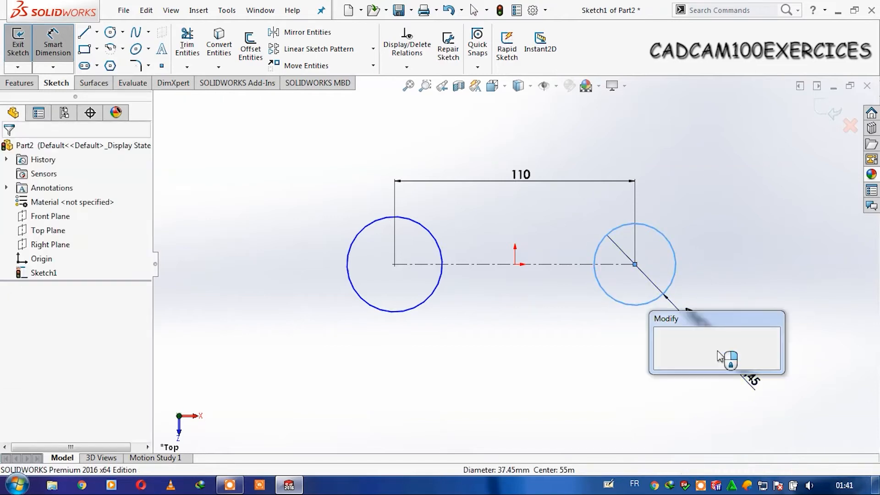
pyautogui.write('28')
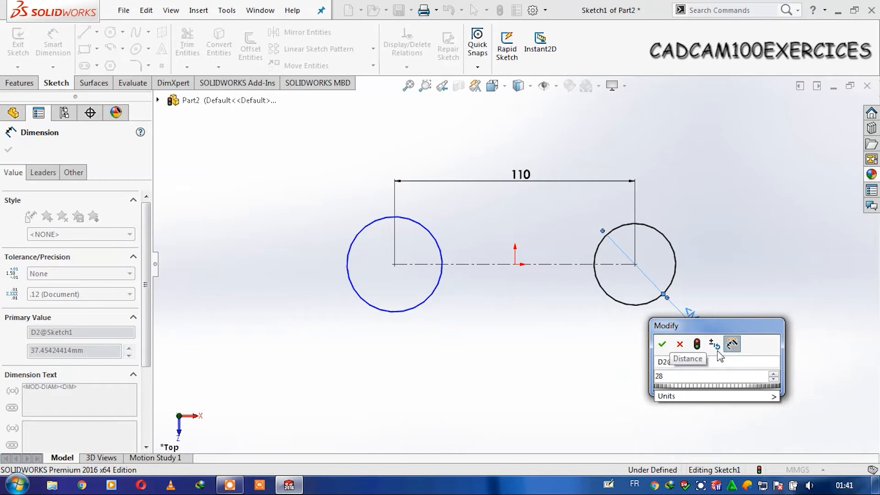
pyautogui.press('Return')
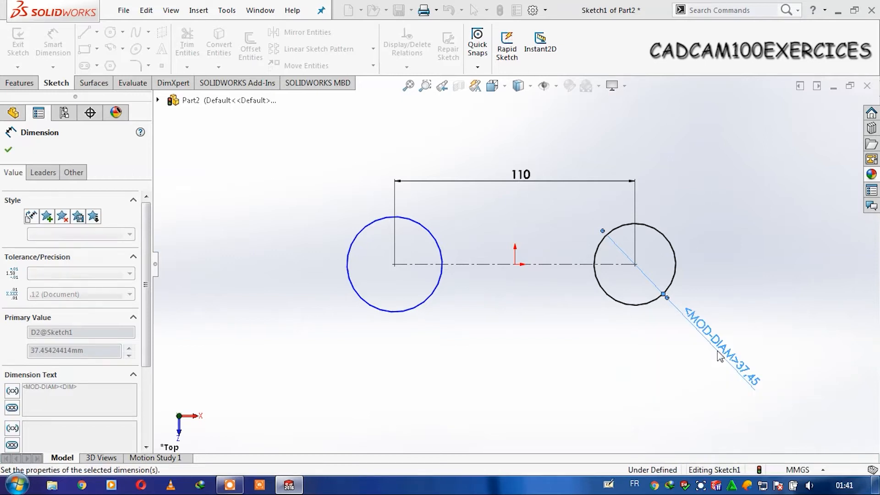
# - Dimension the diameter of the circle on the centerline's left endpoint as 32 mm
pyautogui.click(365, 313)
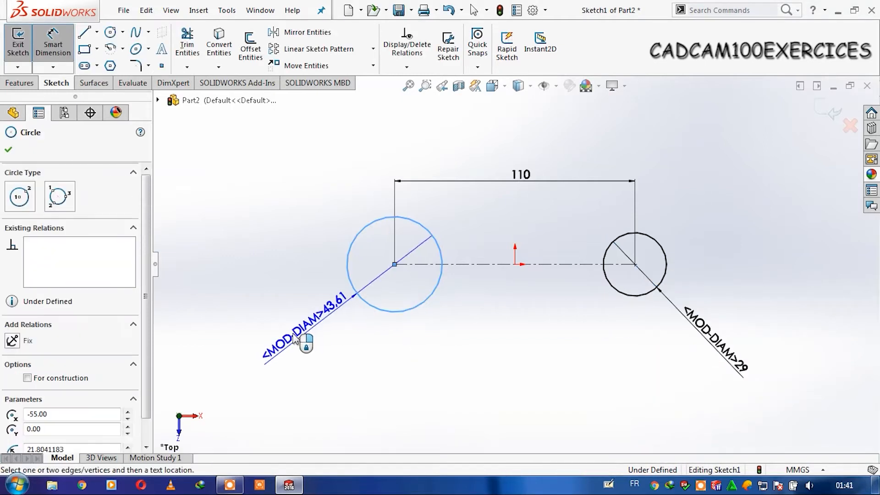
pyautogui.click(294, 340)
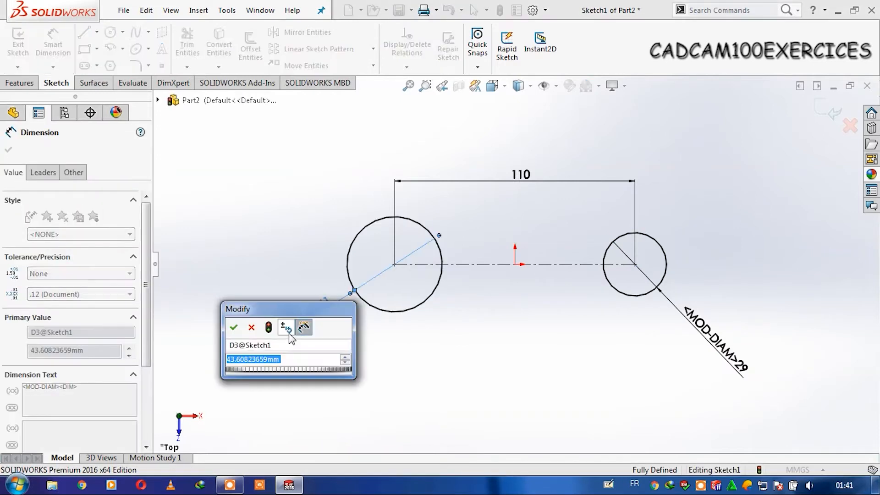
pyautogui.write('32')
pyautogui.press('Return')
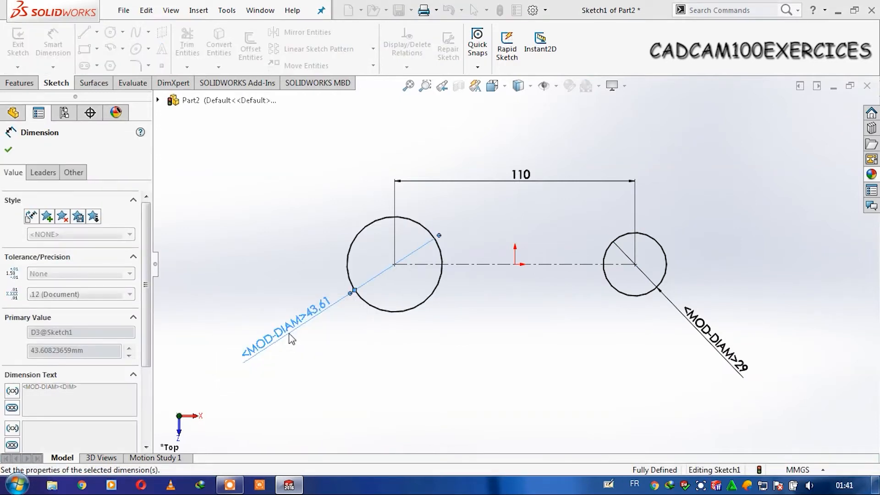
pyautogui.press('Escape')
# - Sketch parallel lines about 81 and 83 mm long joining the circles above and below the centerline, and delete the short segment connecting them
pyautogui.scroll(-5, 740, 244)
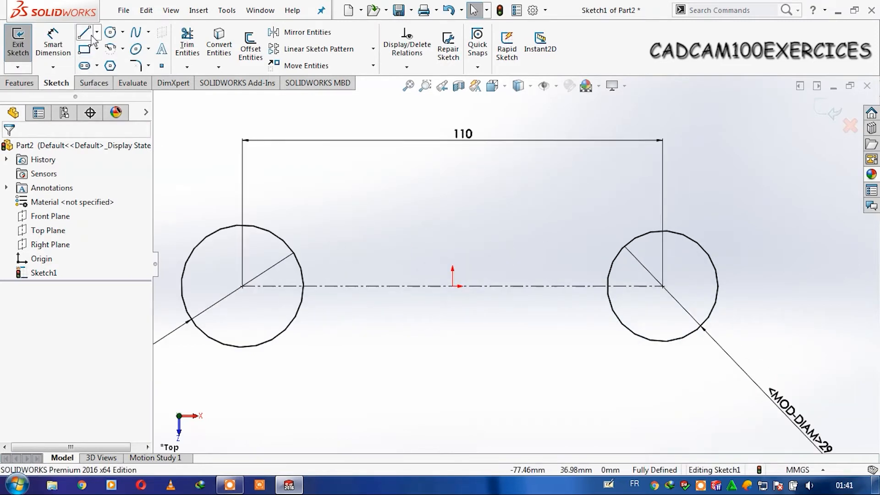
pyautogui.click(302, 270)
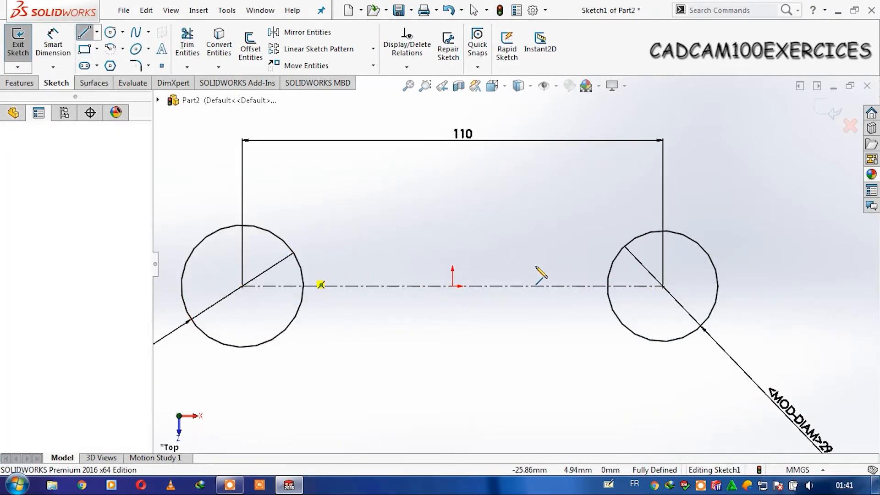
pyautogui.click(609, 269)
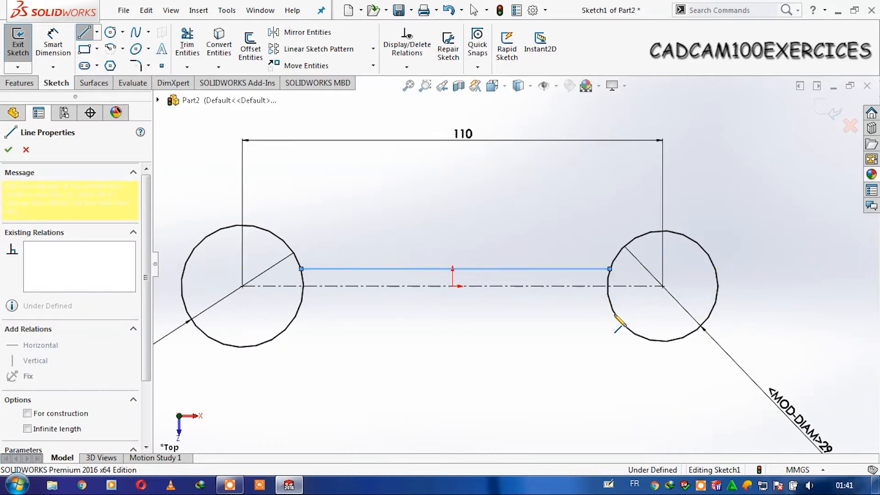
pyautogui.click(614, 313)
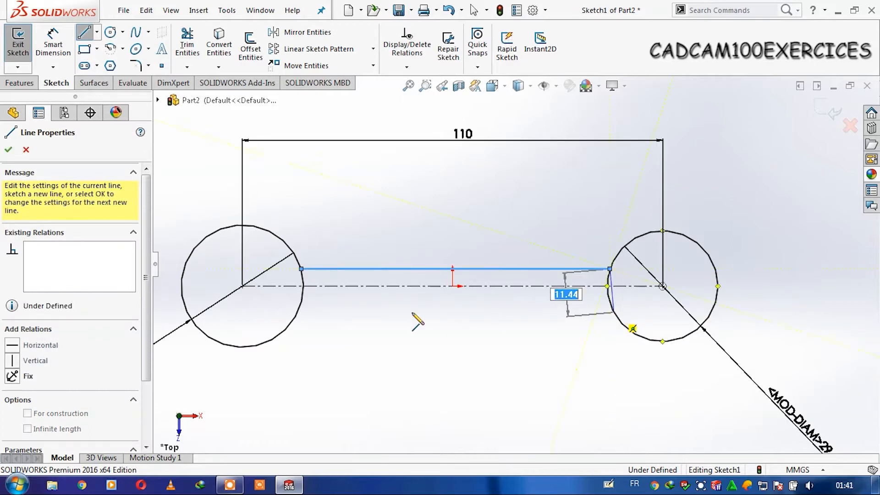
pyautogui.click(298, 313)
pyautogui.press('Escape')
pyautogui.press('Escape')
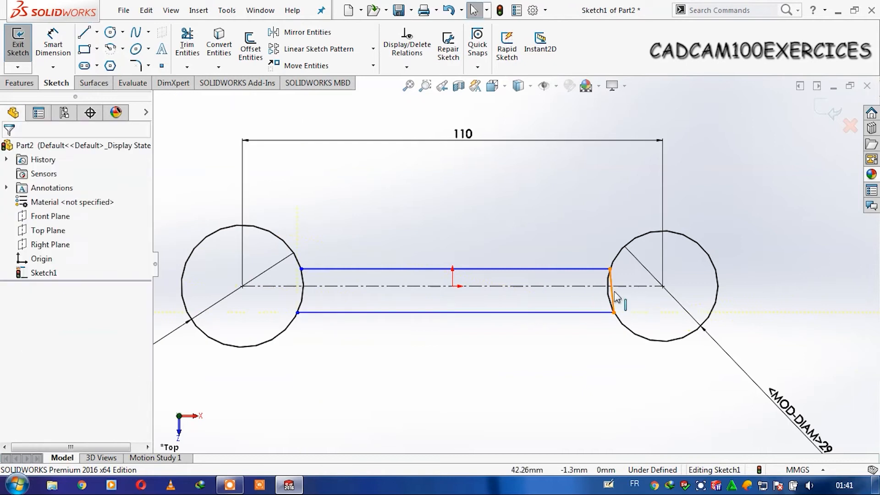
pyautogui.click(614, 297)
pyautogui.press('Delete')
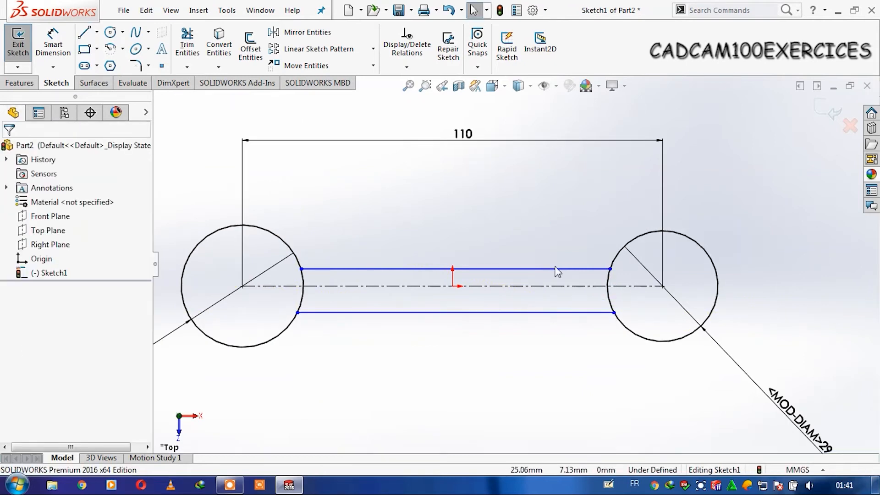
# - Try to add a parallel relation between the two handle lines
pyautogui.click(559, 269)
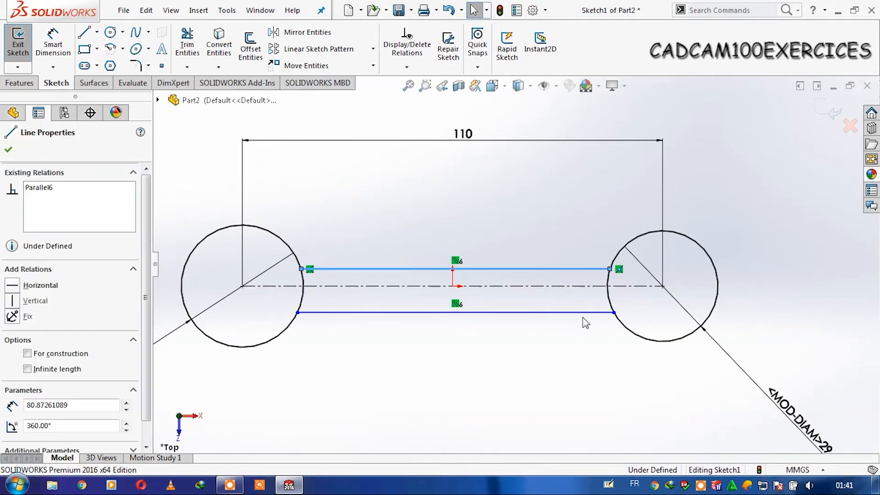
pyautogui.keyDown('ctrl'); pyautogui.click(586, 312); pyautogui.keyUp('ctrl')
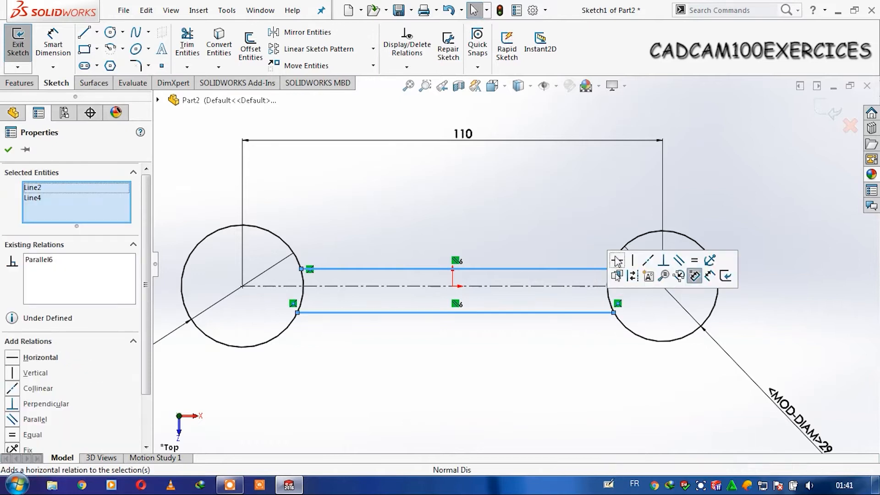
pyautogui.click(678, 261)
pyautogui.click(594, 271)
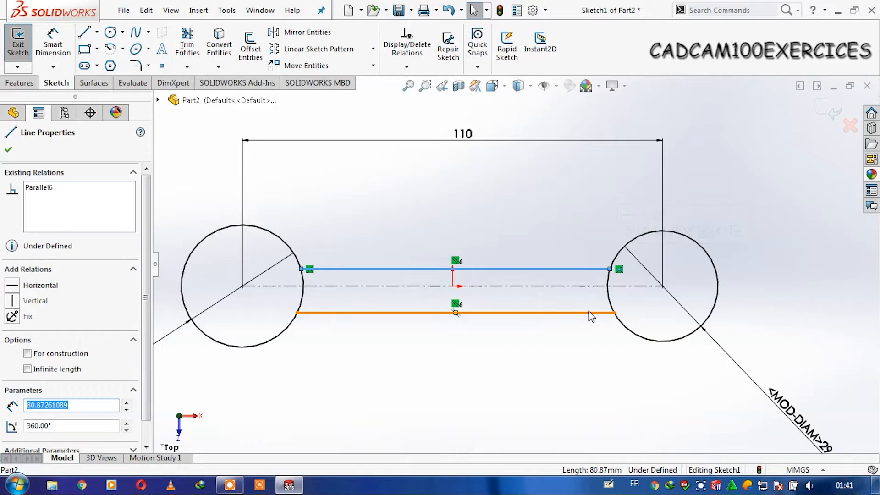
pyautogui.keyDown('ctrl'); pyautogui.click(590, 313); pyautogui.keyUp('ctrl')
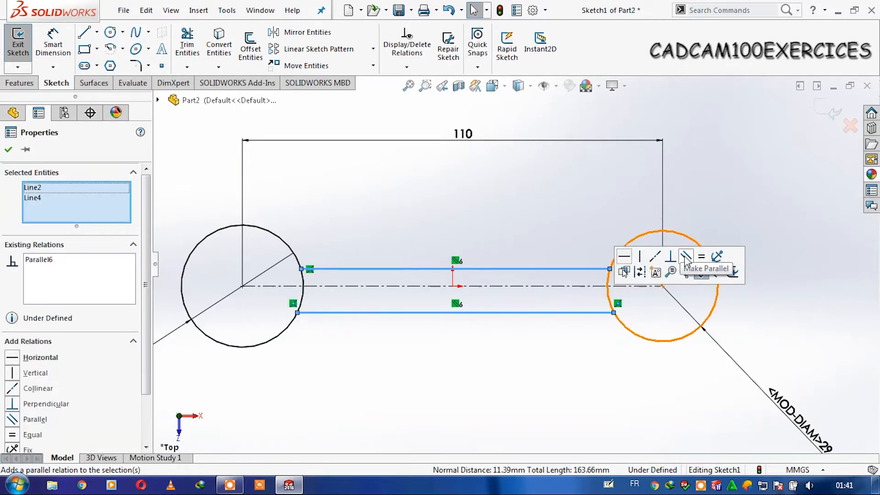
pyautogui.click(712, 179)
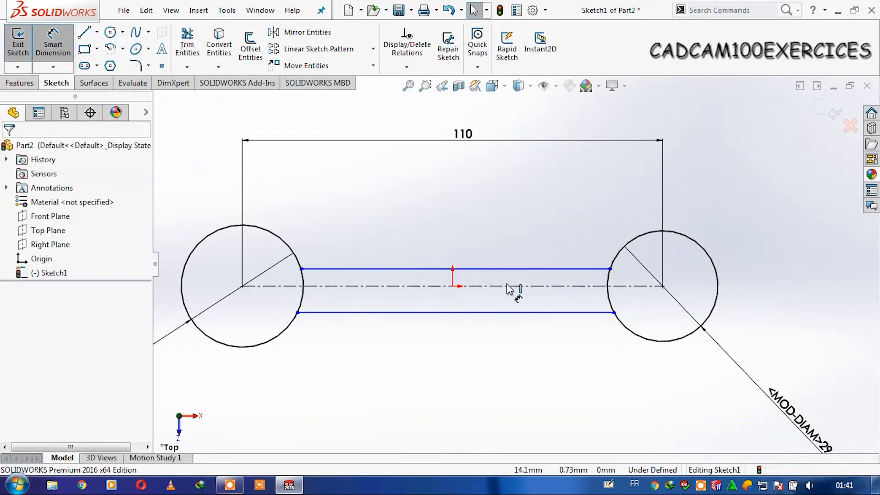
# - Dimension the spacing between the two handle lines as 11 mm and the upper line's distance from the centerline as 5.5 mm
pyautogui.click(536, 312)
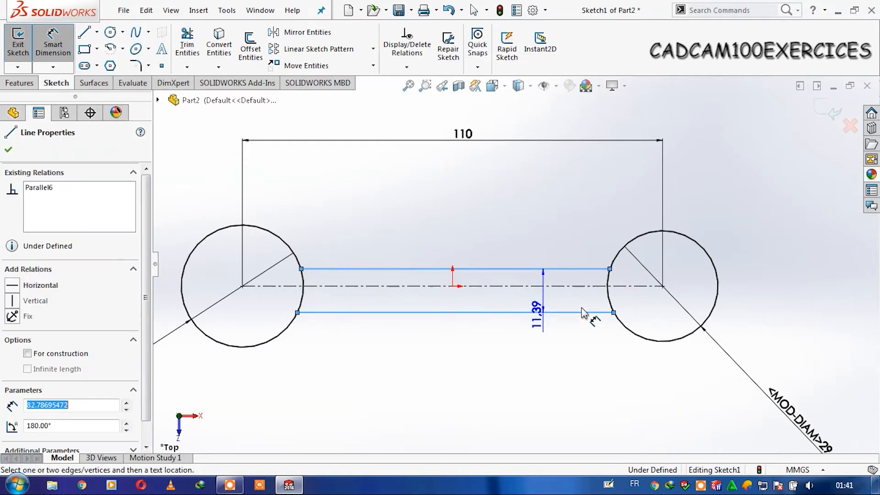
pyautogui.click(786, 284)
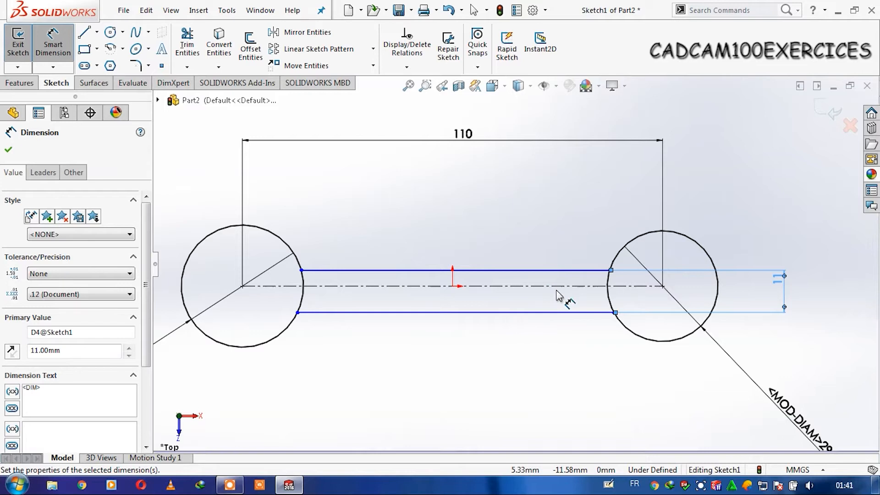
pyautogui.click(580, 284)
pyautogui.click(588, 271)
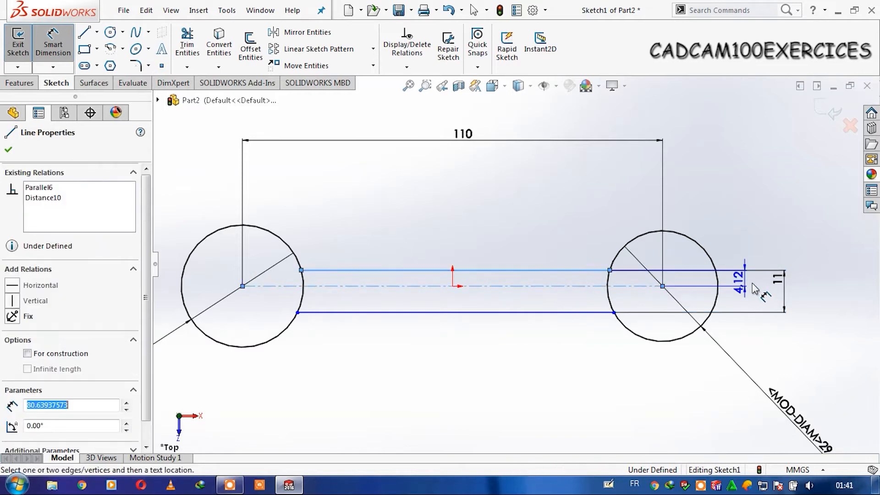
pyautogui.click(754, 288)
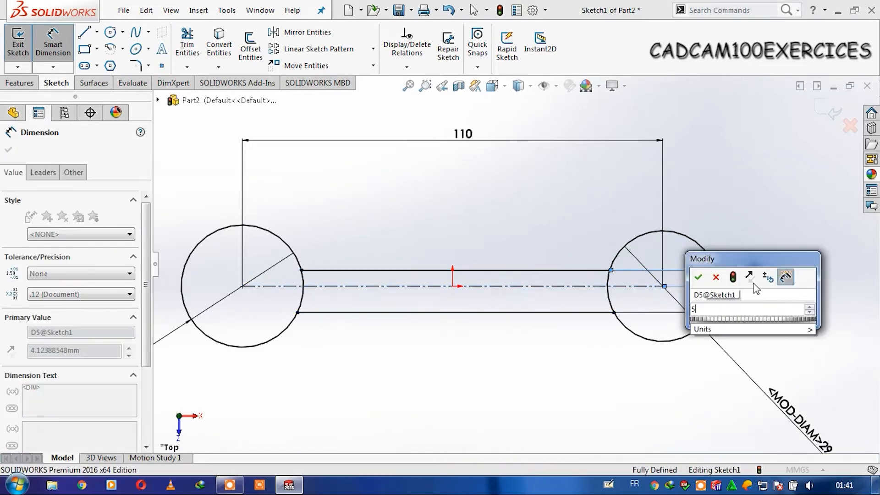
pyautogui.write('5.5')
pyautogui.press('Return')
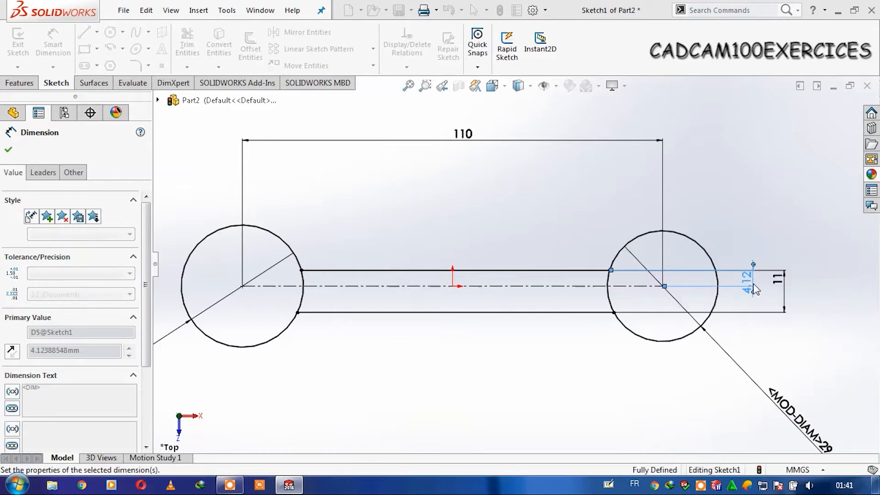
pyautogui.press('Escape')
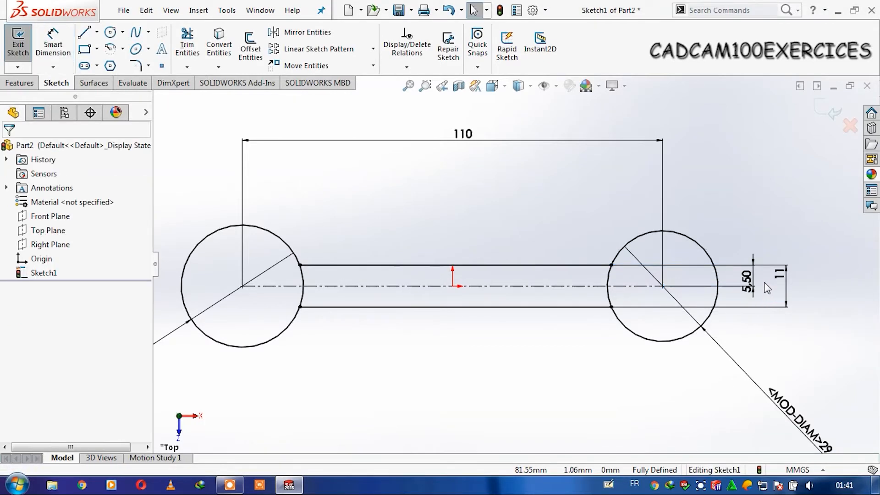
pyautogui.scroll(1, 767, 288)
pyautogui.scroll(-1, 556, 288)
pyautogui.scroll(-1, 650, 271)
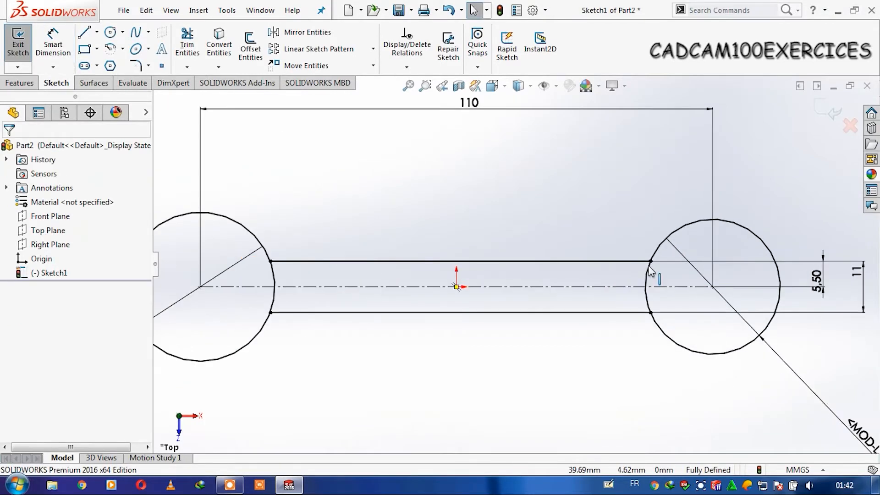
pyautogui.scroll(1, 653, 252)
pyautogui.scroll(1, 614, 255)
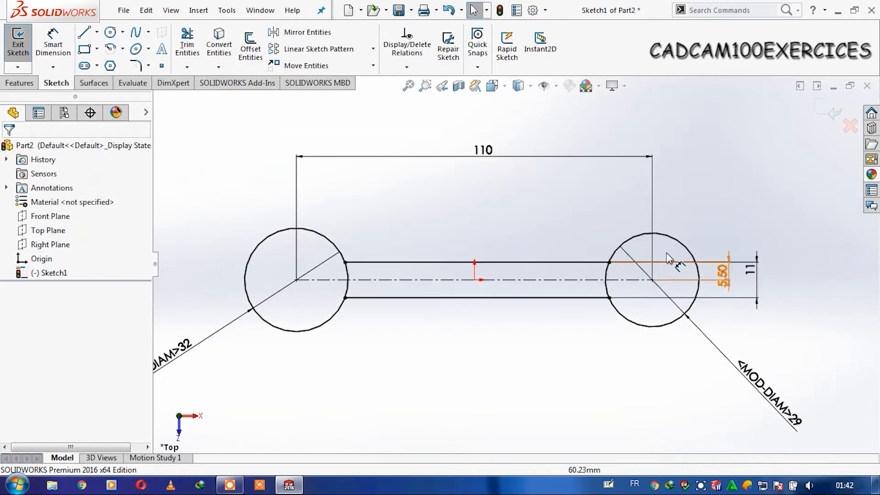
pyautogui.scroll(-2, 692, 250)
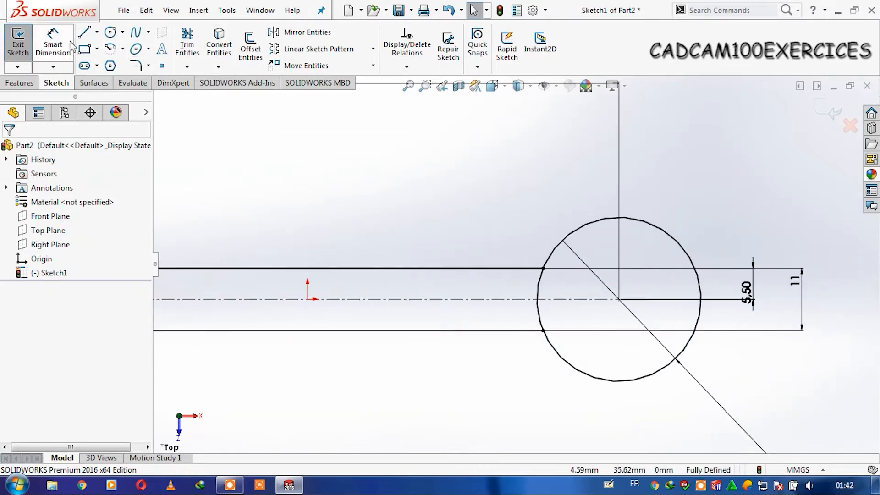
pyautogui.click(84, 35)
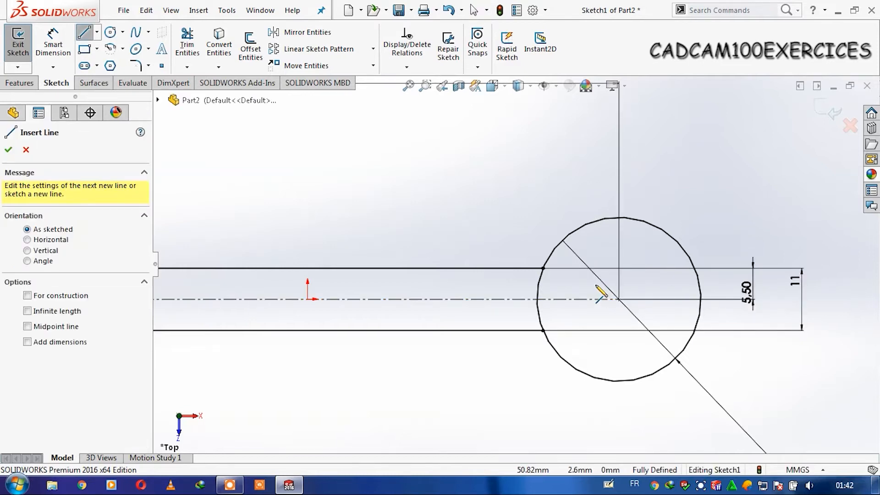
pyautogui.scroll(5, 367, 301)
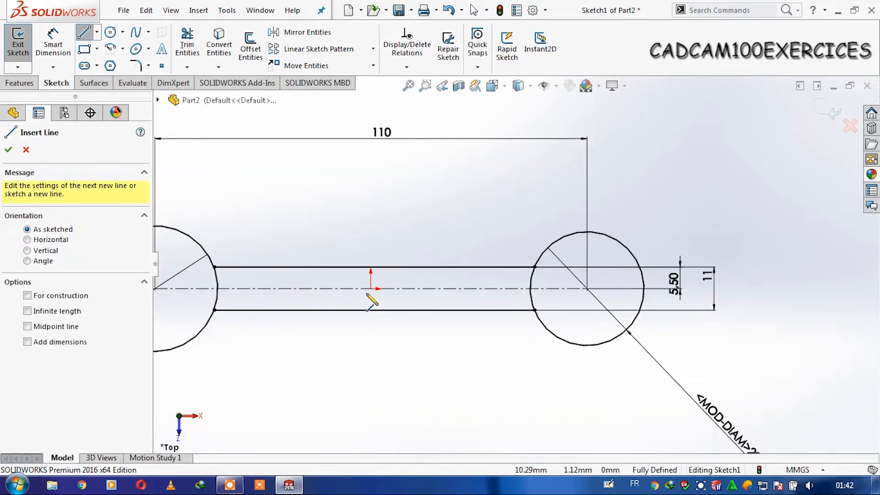
pyautogui.scroll(-5, 338, 275)
pyautogui.press('Escape')
# - Reposition the 32 mm diameter dimension above and to the left of the left head circle
pyautogui.moveTo(168, 395); pyautogui.dragTo(248, 118)
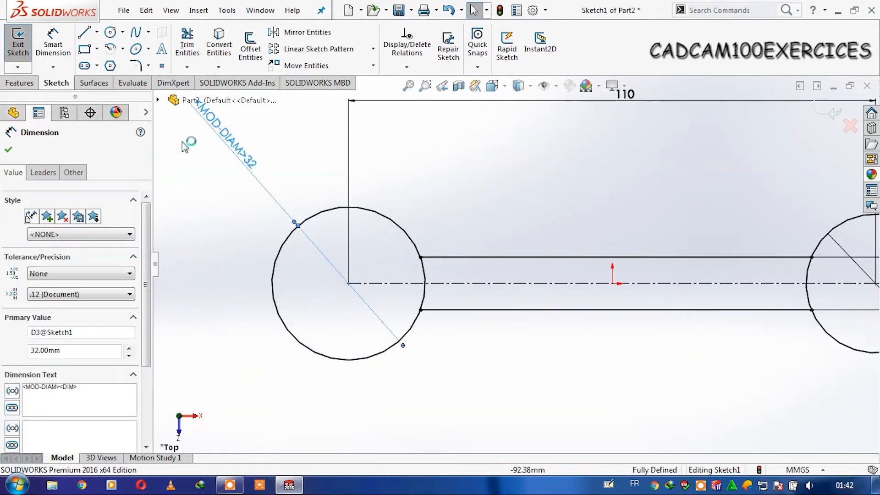
pyautogui.click(219, 211)
# - Draw a circle about 23 mm in diameter inside the left head circle, centered slightly below and left of the centerline's endpoint
pyautogui.click(110, 32)
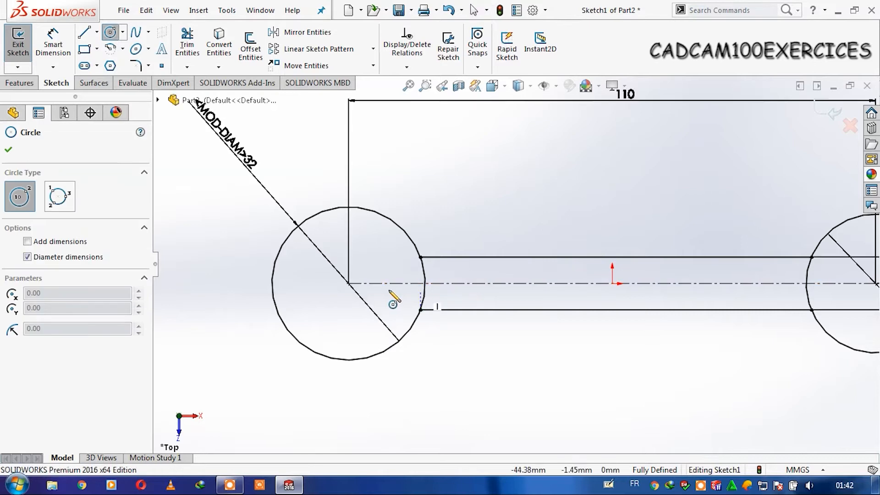
pyautogui.click(336, 296)
pyautogui.click(376, 258)
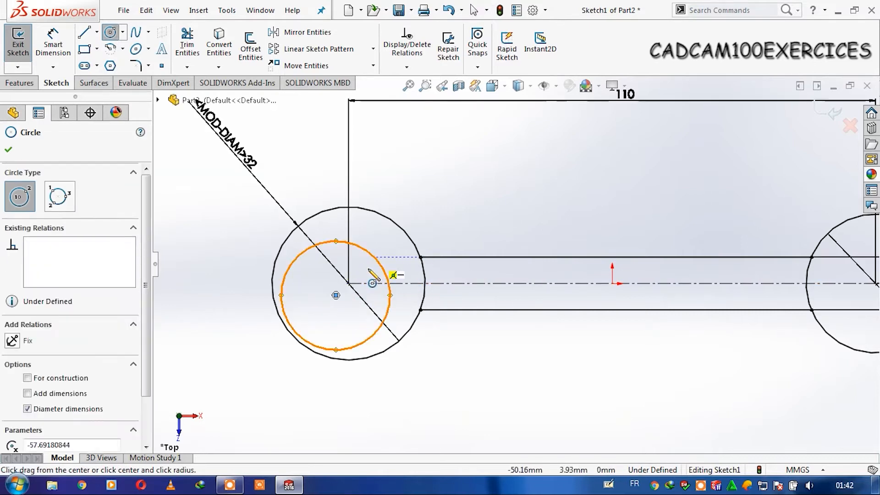
pyautogui.press('Escape')
# - Dimension the diameter of the inner circle in the left head as 20 mm
pyautogui.click(53, 44)
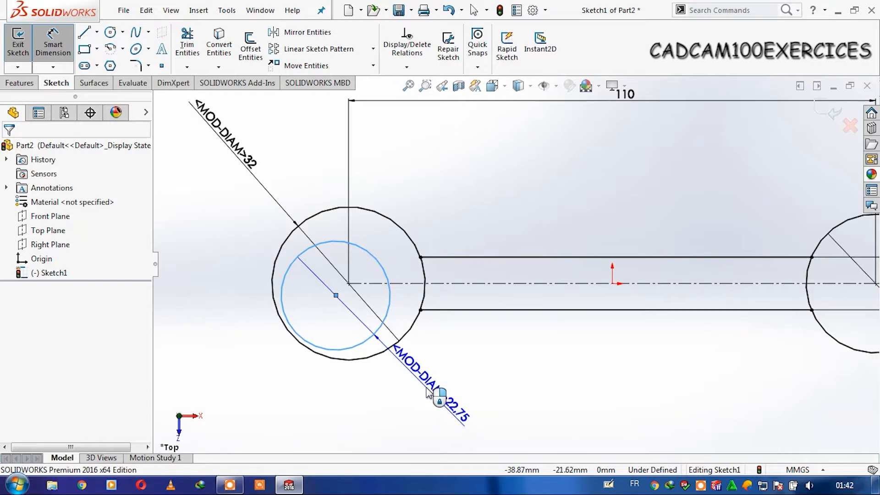
pyautogui.click(427, 392)
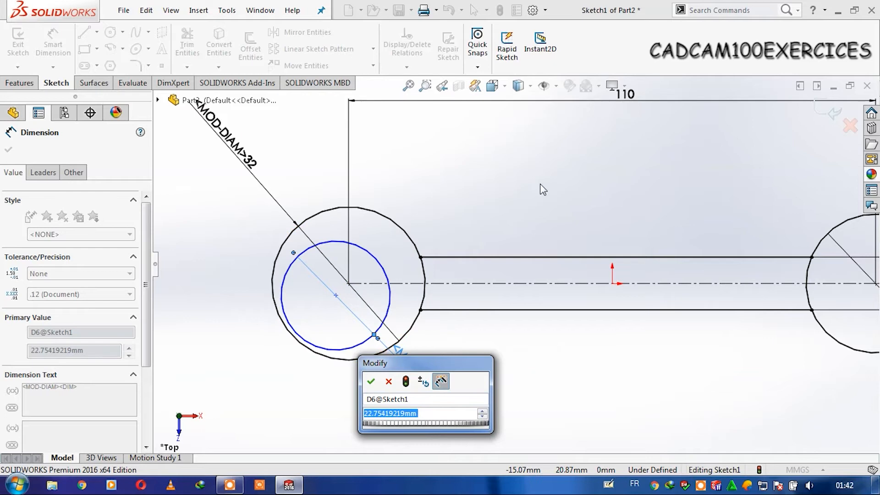
pyautogui.write('20')
pyautogui.press('Return')
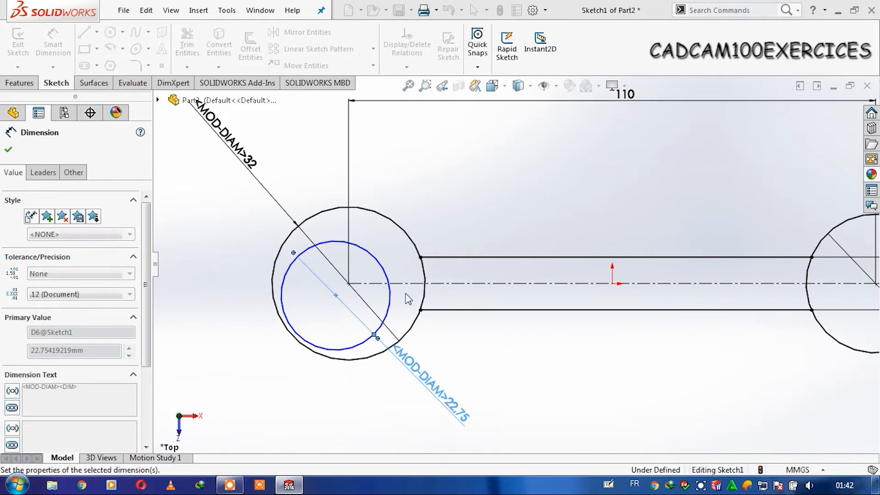
# - Dimension the horizontal distance between the inner circle's center and the left head circle's center as 6 mm
pyautogui.scroll(-1, 331, 293)
pyautogui.press('Escape')
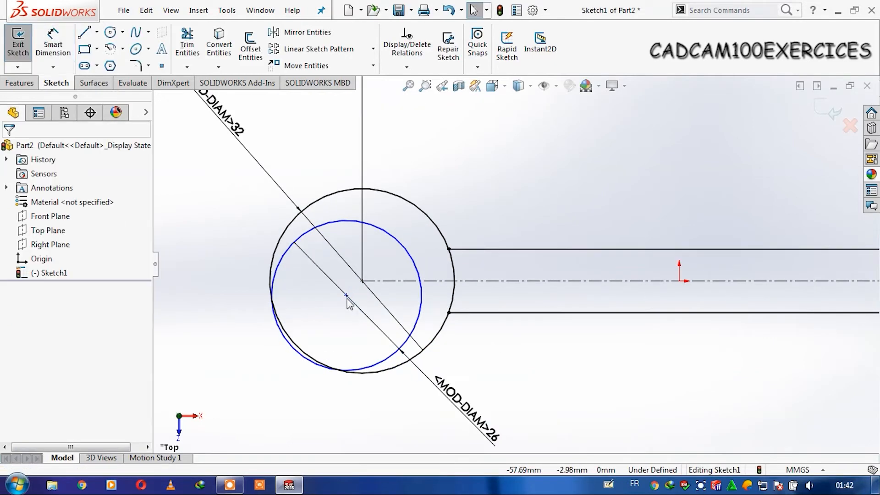
pyautogui.click(68, 58)
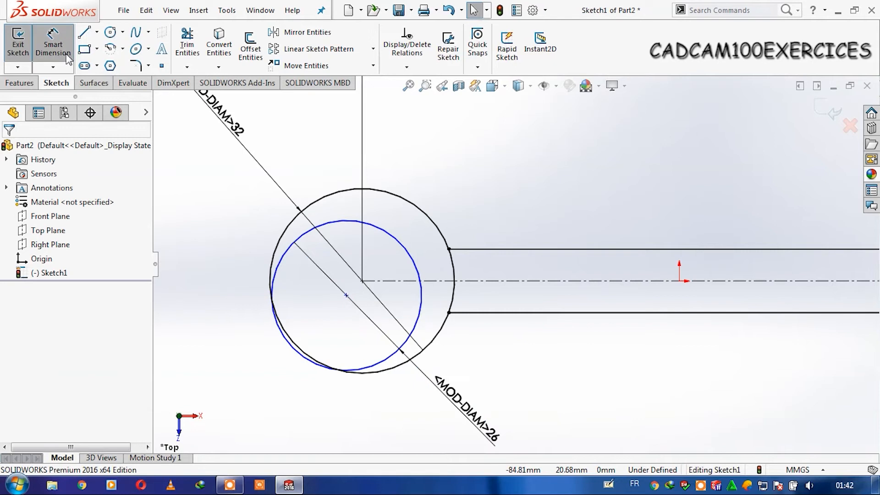
pyautogui.click(346, 295)
pyautogui.click(362, 281)
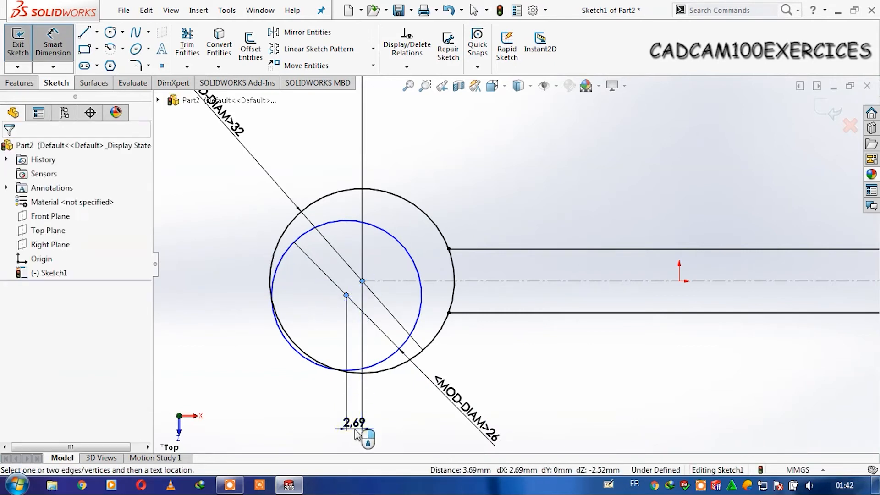
pyautogui.click(357, 433)
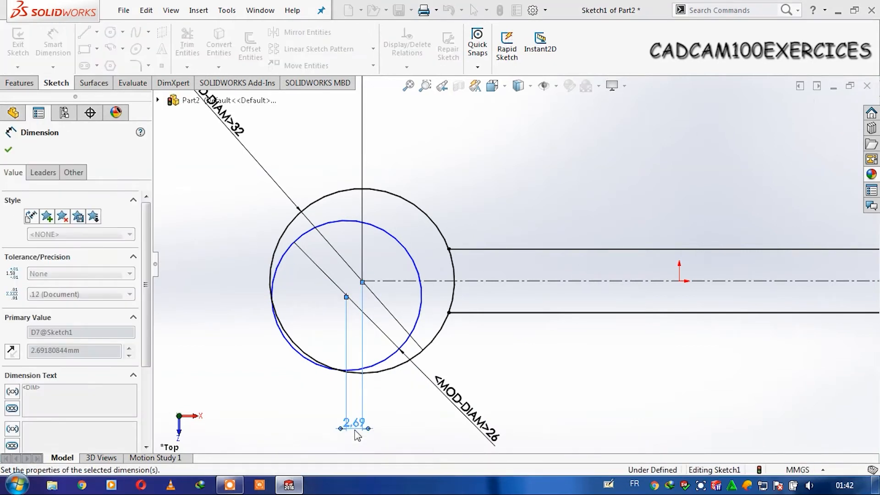
pyautogui.write('6')
pyautogui.press('Return')
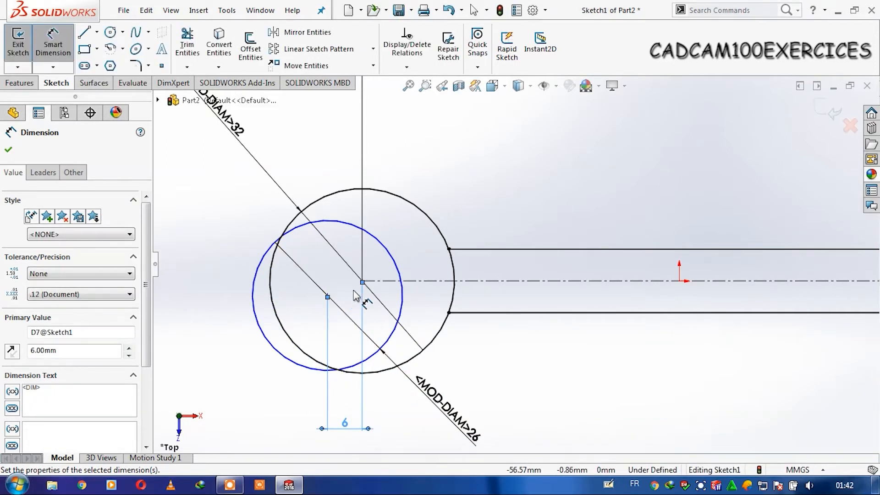
# - Dimension the vertical distance between the inner circle's center and the left head circle's center as 2 mm
pyautogui.click(357, 288)
pyautogui.click(361, 281)
pyautogui.click(328, 296)
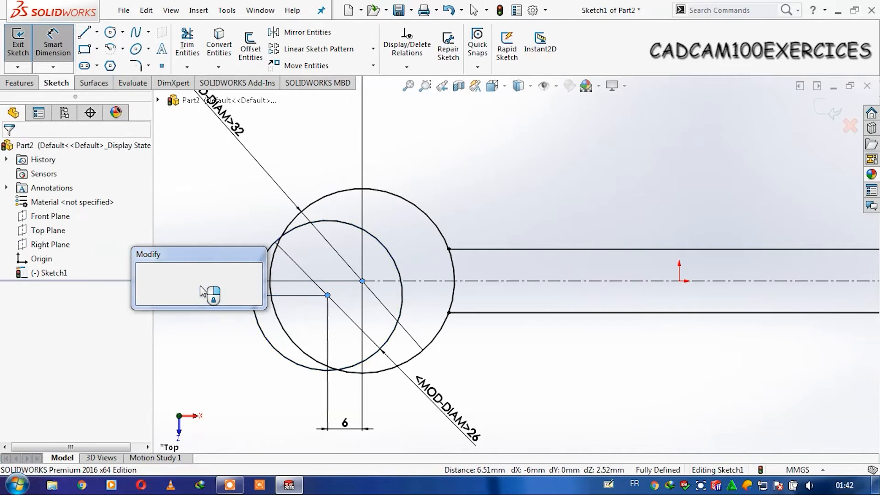
pyautogui.write('2')
pyautogui.press('Return')
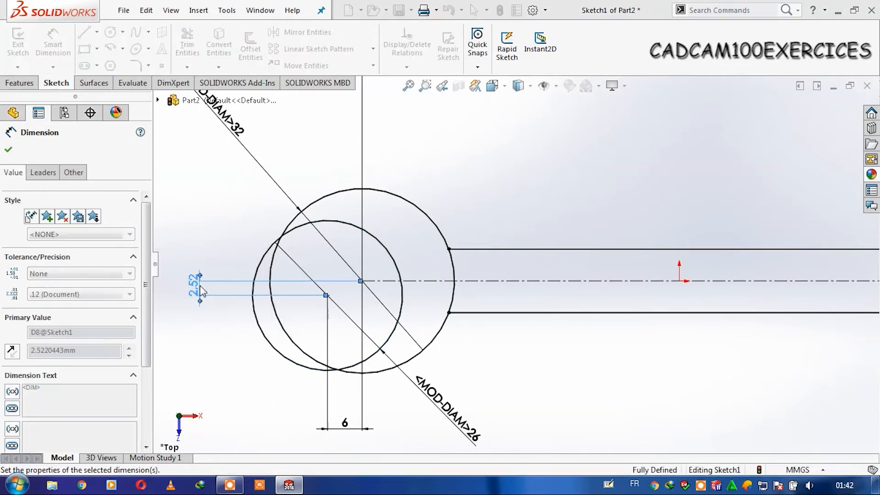
pyautogui.press('Escape')
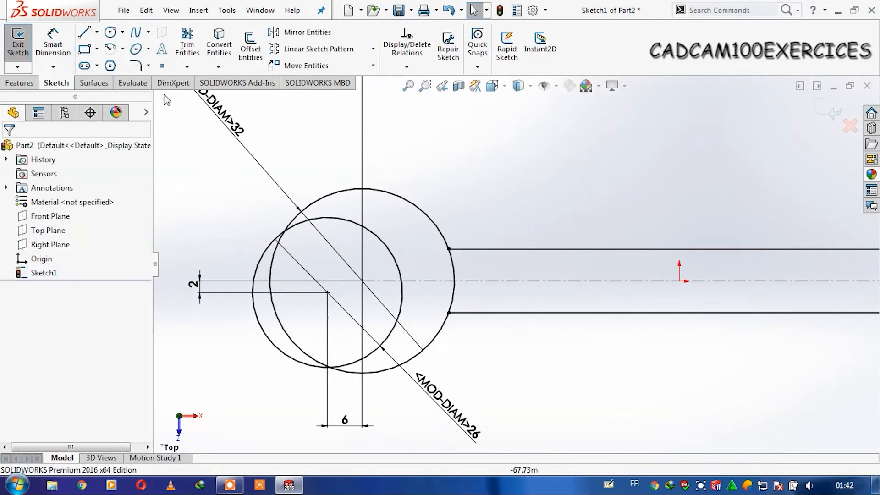
# - Draw a tilted four-line outline with its corners on the inner circle, and delete its short side facing away from the handle
pyautogui.click(83, 36)
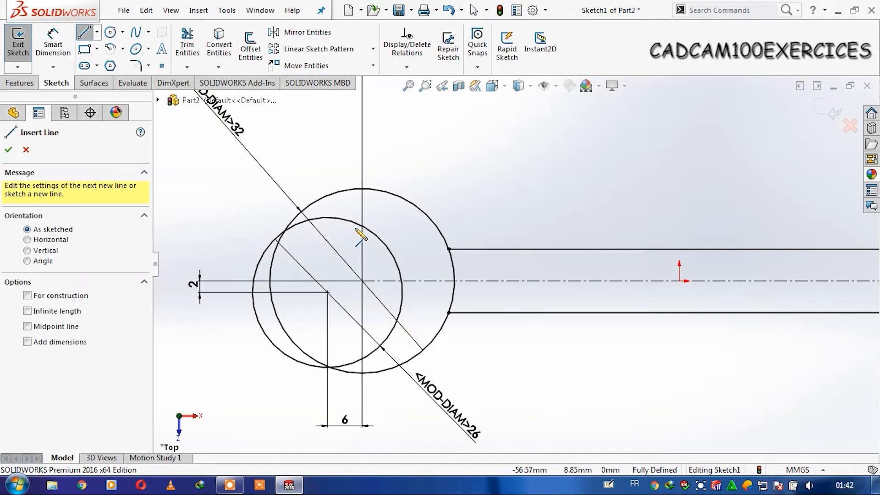
pyautogui.click(255, 275)
pyautogui.click(289, 356)
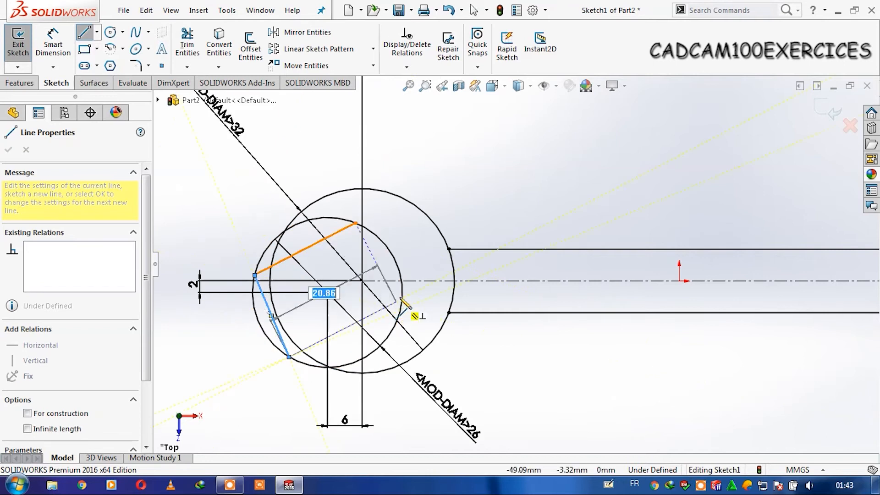
pyautogui.click(402, 298)
pyautogui.click(355, 223)
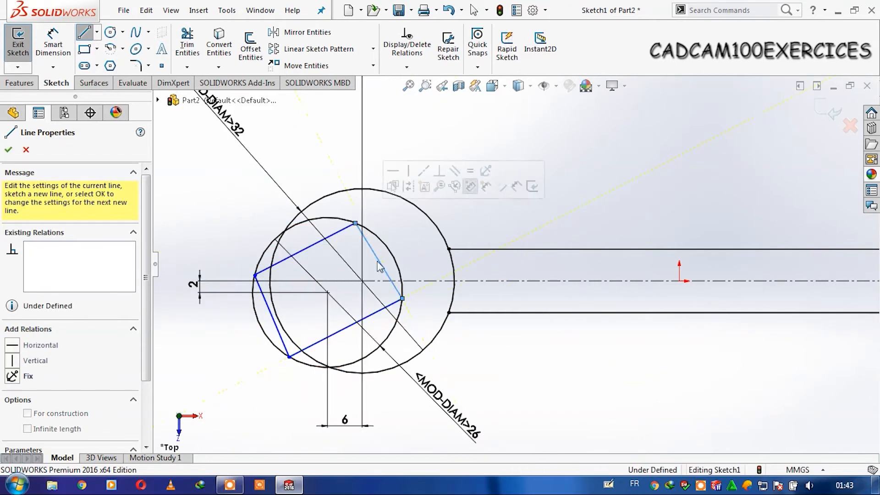
pyautogui.press('Escape')
pyautogui.press('Escape')
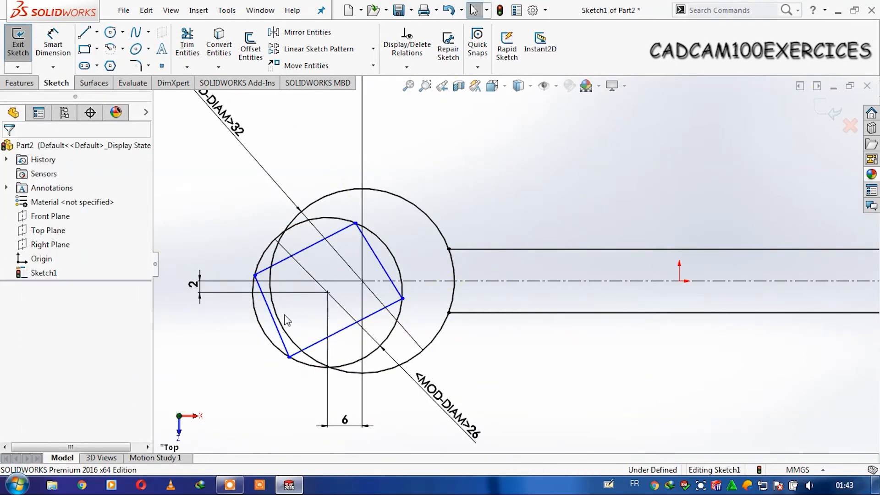
pyautogui.click(276, 332)
pyautogui.press('Delete')
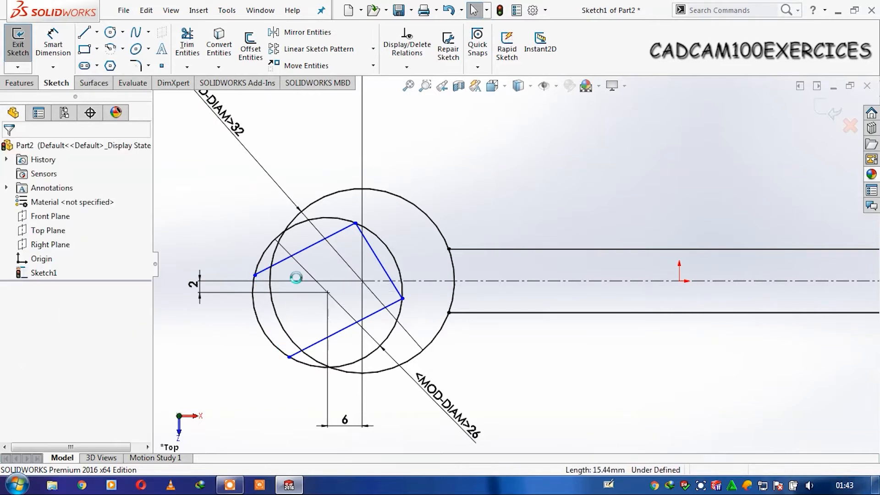
# - Add a parallel relation between the two long slanted jaw lines
pyautogui.click(305, 249)
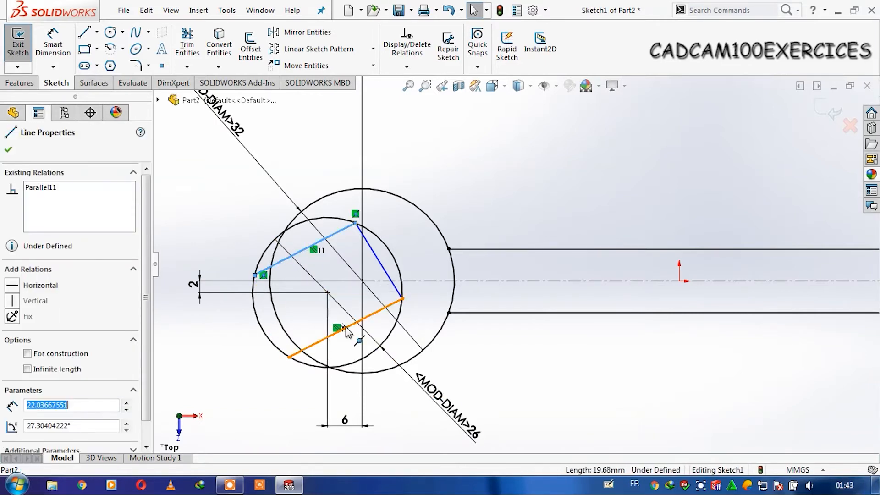
pyautogui.keyDown('ctrl'); pyautogui.click(346, 328); pyautogui.keyUp('ctrl')
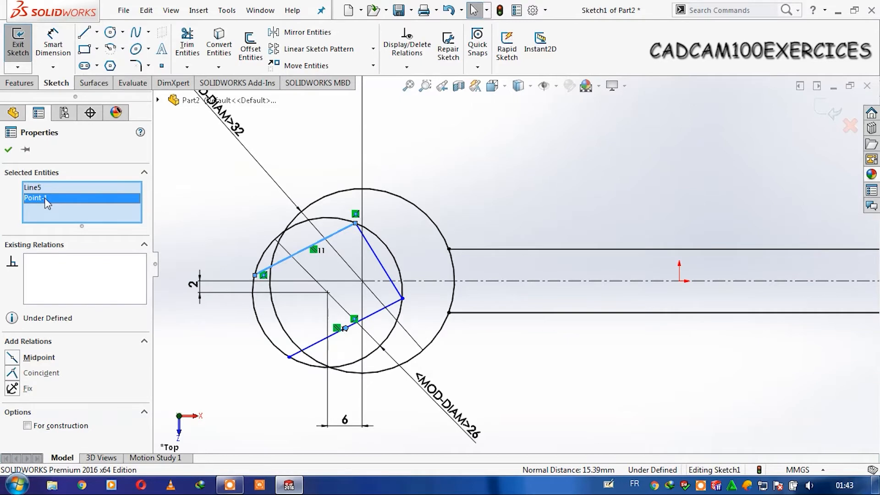
pyautogui.press('Delete')
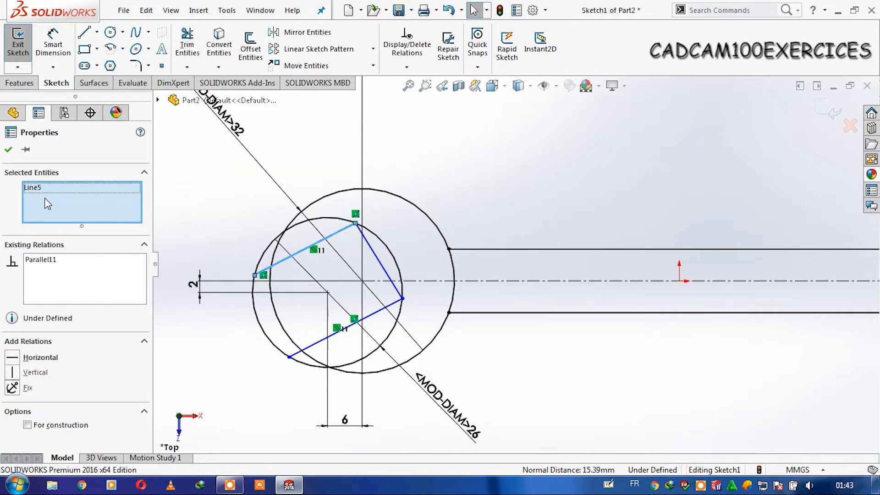
pyautogui.keyDown('ctrl'); pyautogui.click(316, 347); pyautogui.keyUp('ctrl')
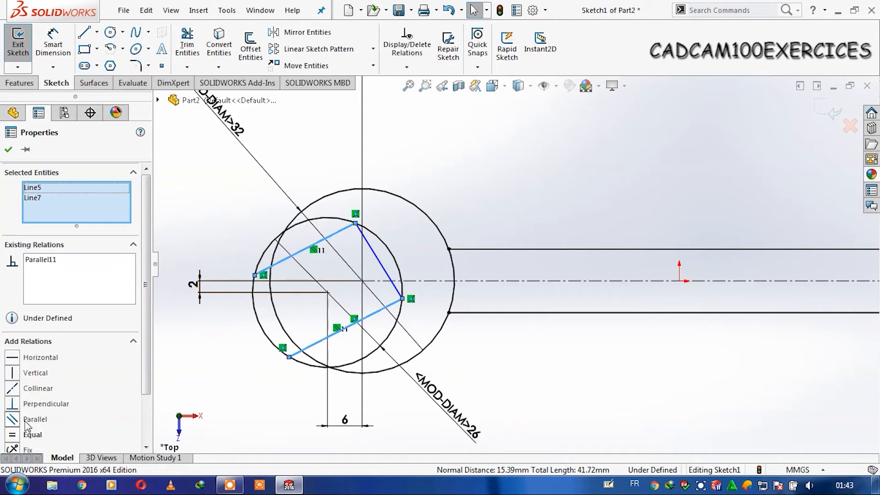
pyautogui.click(27, 420)
pyautogui.click(419, 238)
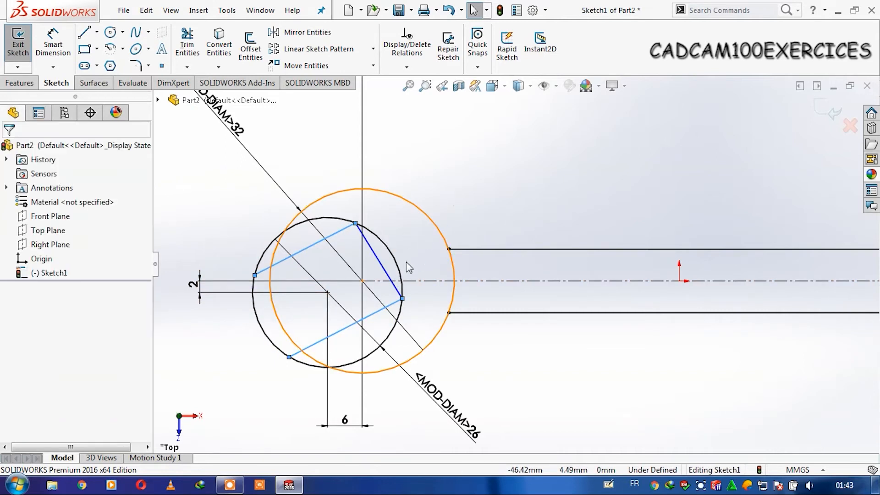
# - Make the short line nearest the handle perpendicular to the lower jaw line
pyautogui.click(391, 281)
pyautogui.click(393, 308)
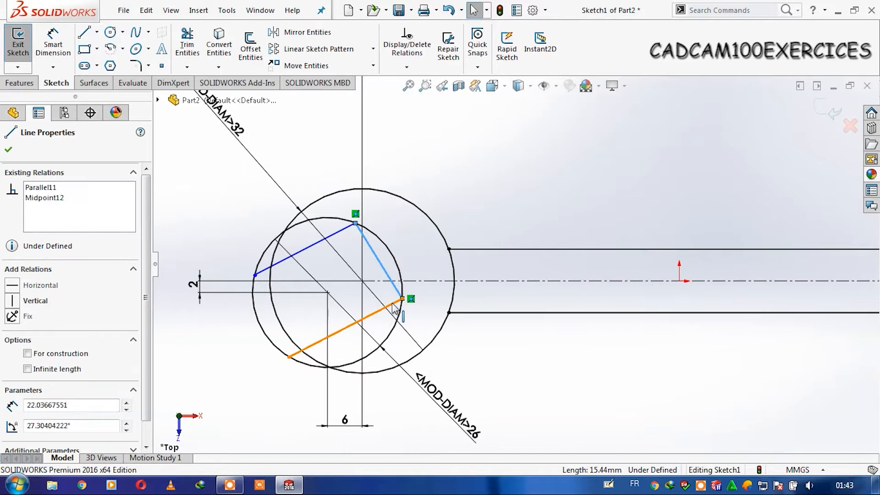
pyautogui.keyDown('ctrl'); pyautogui.click(398, 291); pyautogui.keyUp('ctrl')
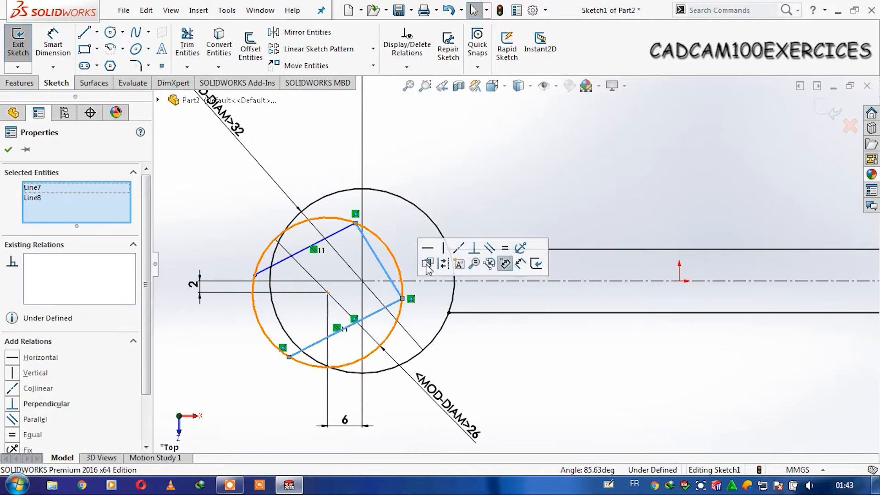
pyautogui.click(475, 251)
pyautogui.click(564, 177)
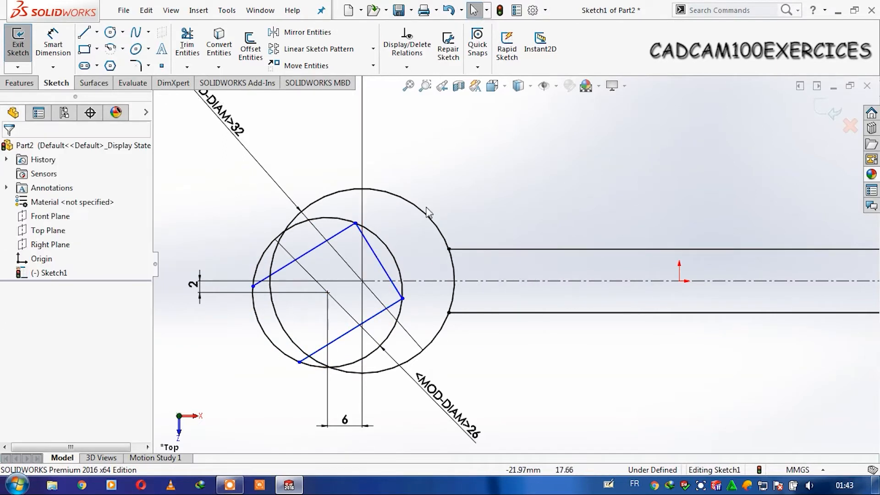
# - Dimension the distance between the two parallel jaw lines as 17 mm
pyautogui.click(51, 44)
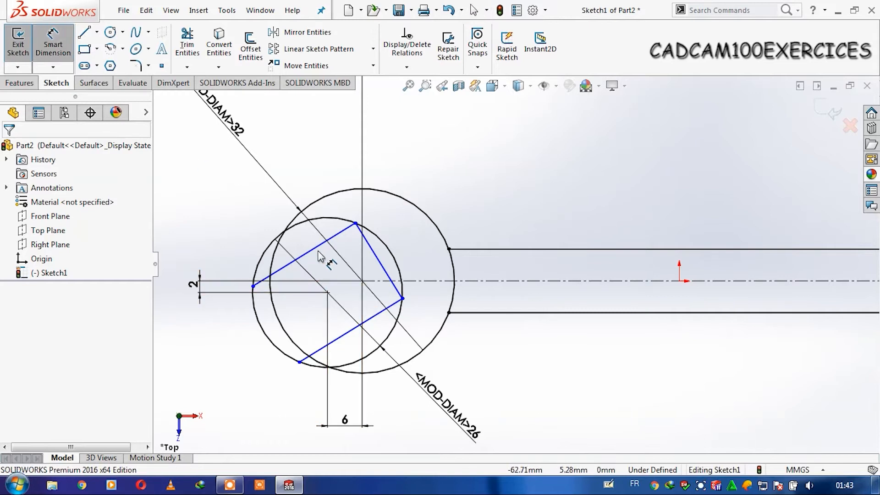
pyautogui.click(315, 251)
pyautogui.click(346, 333)
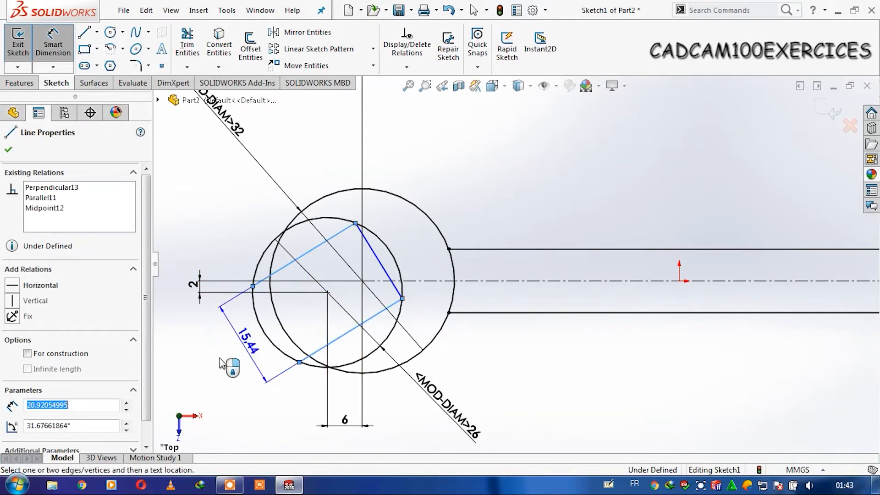
pyautogui.click(208, 371)
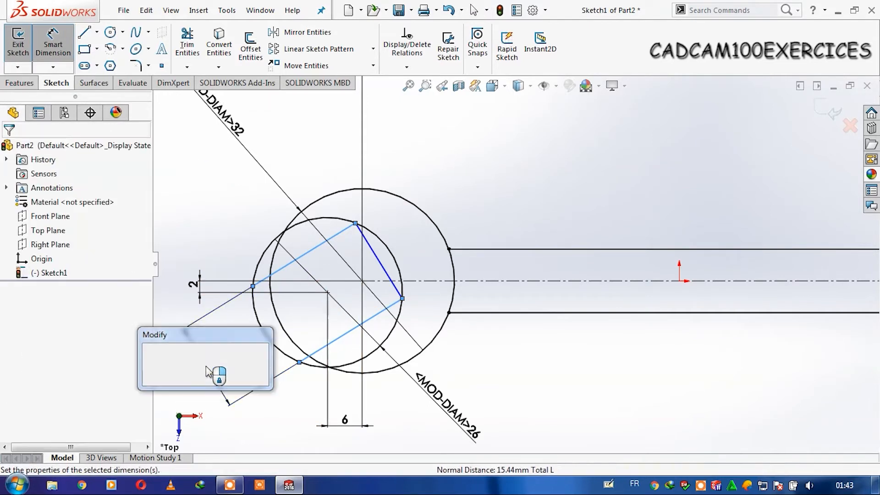
pyautogui.write('17')
pyautogui.press('Return')
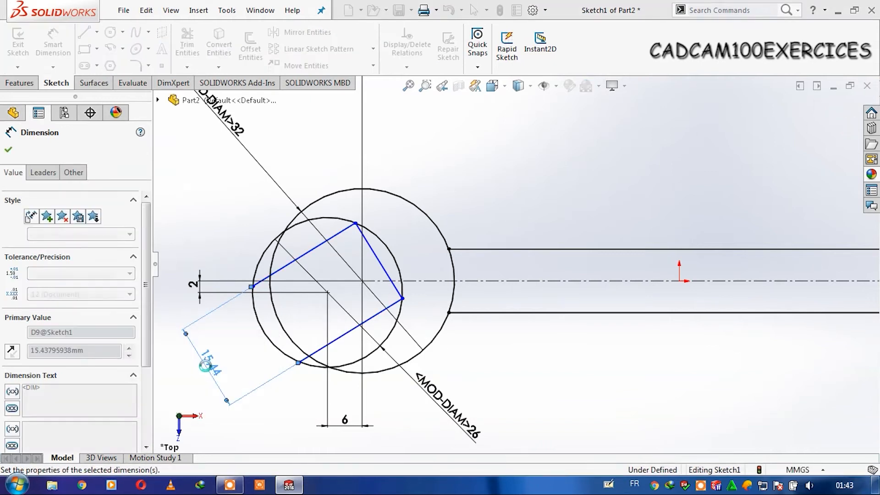
pyautogui.scroll(2, 347, 323)
pyautogui.scroll(-1, 351, 324)
pyautogui.press('Escape')
pyautogui.scroll(-1, 374, 327)
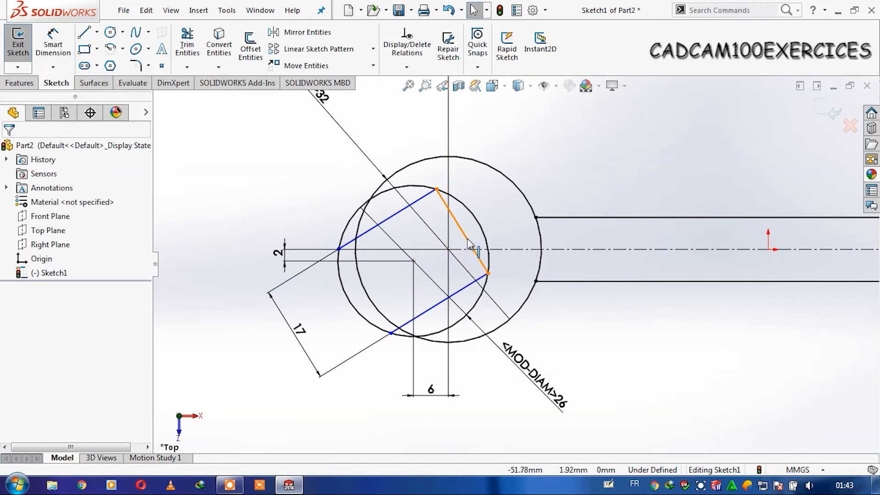
# - Convert the short line joining the jaw lines' inner ends to construction geometry
pyautogui.rightClick(467, 239)
pyautogui.click(494, 156)
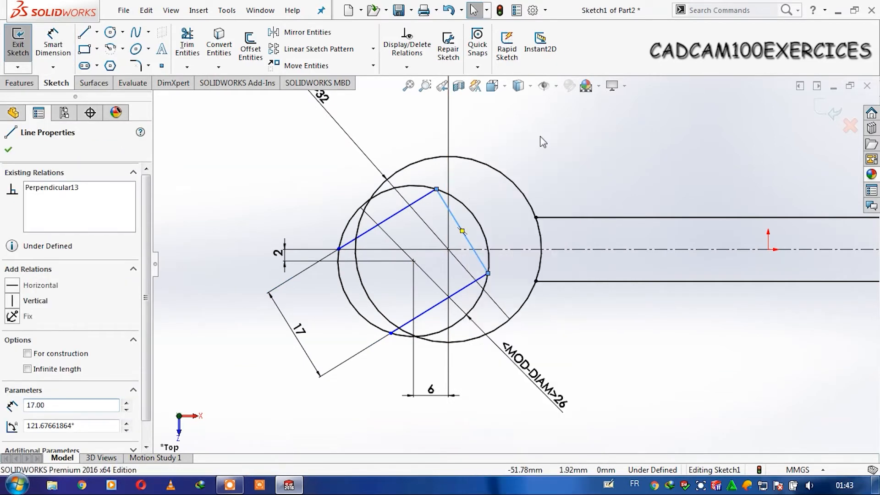
pyautogui.click(549, 160)
# - Draw a centerline joining the outer ends of the two jaw lines
pyautogui.scroll(2, 560, 187)
pyautogui.scroll(-2, 580, 222)
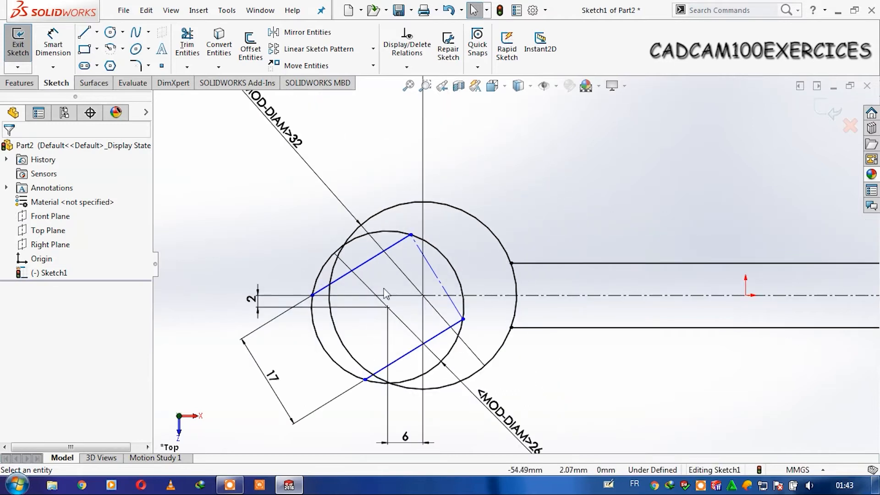
pyautogui.click(97, 32)
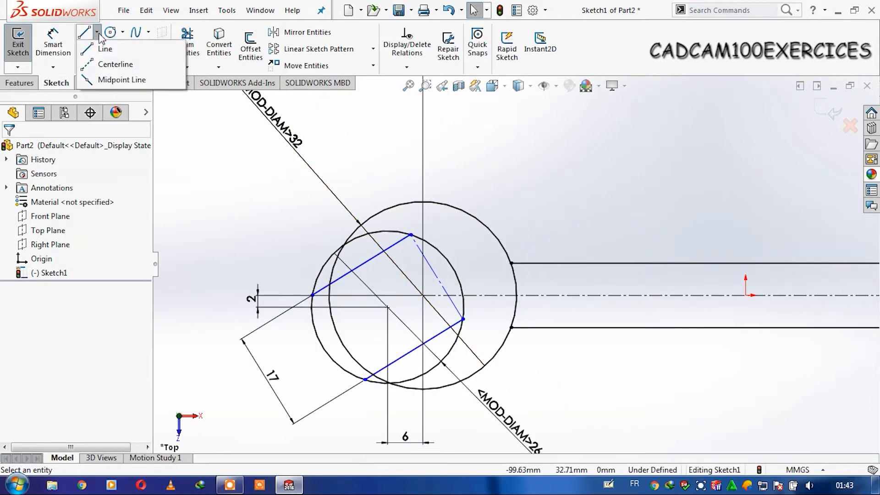
pyautogui.click(114, 63)
pyautogui.click(312, 295)
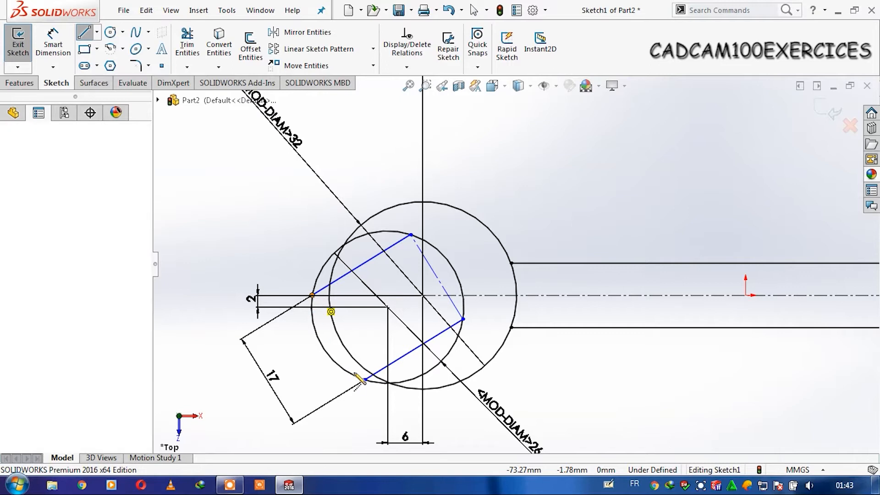
pyautogui.click(365, 380)
pyautogui.press('Escape')
pyautogui.press('Escape')
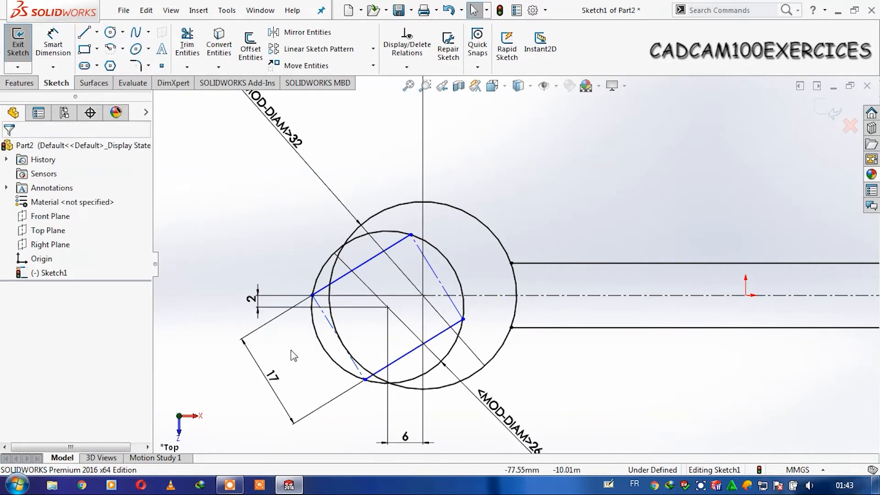
pyautogui.scroll(2, 483, 260)
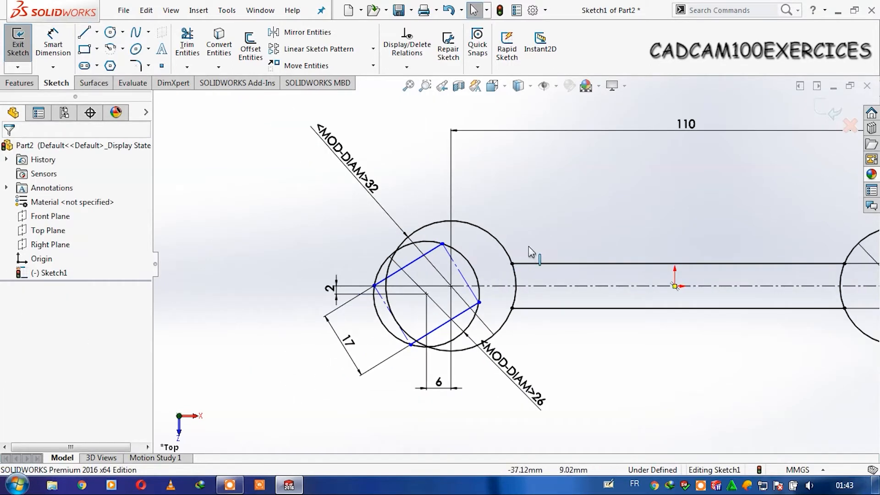
pyautogui.scroll(-1, 564, 212)
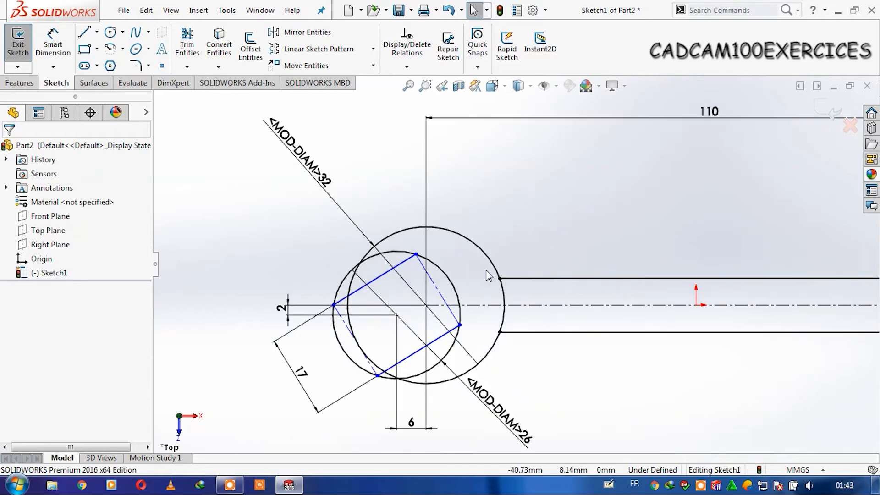
pyautogui.scroll(2, 595, 364)
pyautogui.scroll(-4, 802, 284)
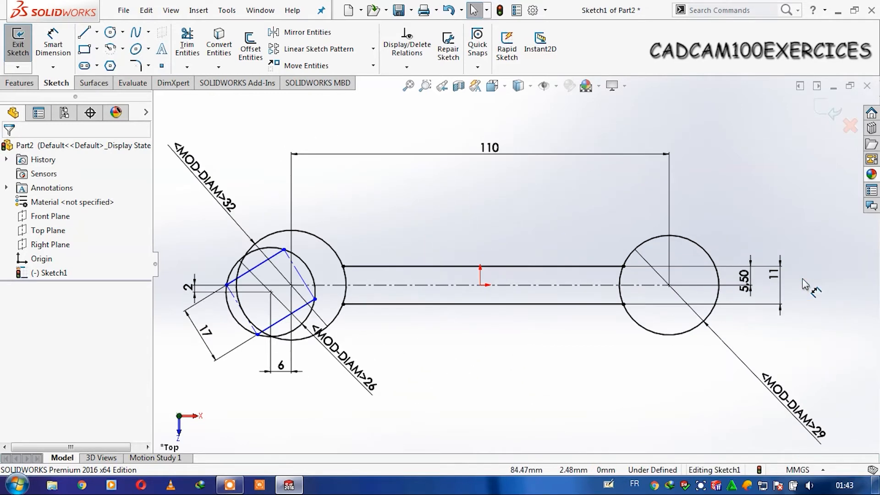
pyautogui.scroll(-2, 800, 280)
pyautogui.scroll(2, 782, 292)
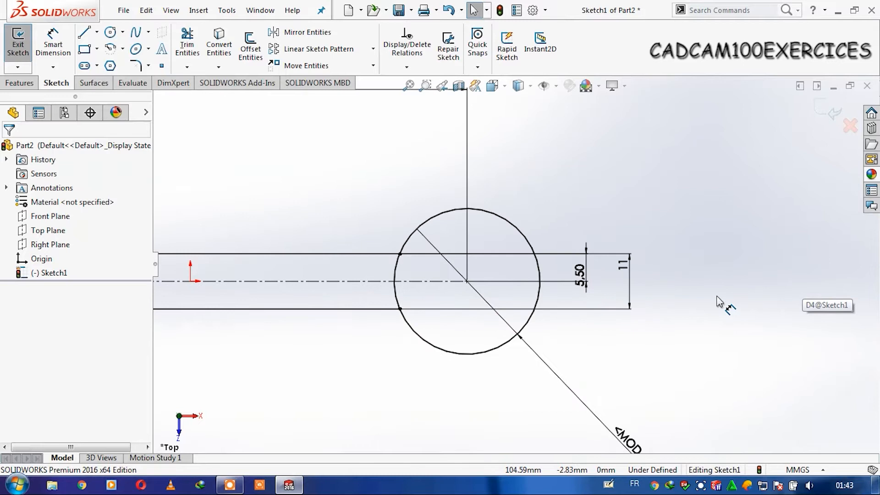
# - Delete the coincident relations that tie the outer ends of the two jaw lines to the 26 mm circle
pyautogui.scroll(5, 719, 305)
pyautogui.scroll(-8, 405, 268)
pyautogui.scroll(2, 405, 267)
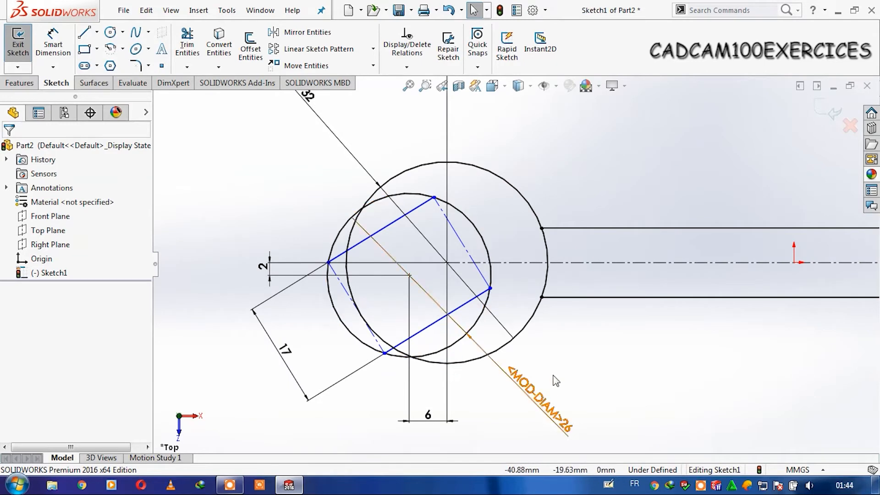
pyautogui.scroll(-2, 503, 295)
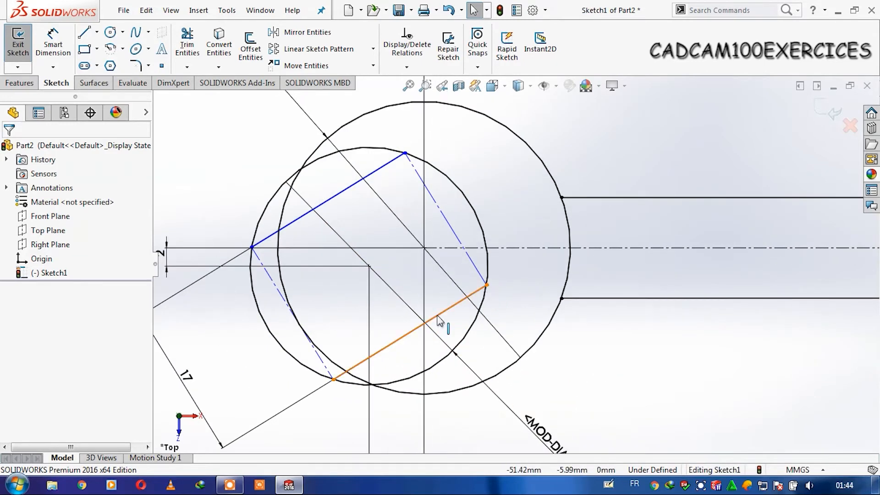
pyautogui.moveTo(332, 380)
pyautogui.mouseDown()
pyautogui.moveTo(350, 384)
pyautogui.moveTo(328, 389)
pyautogui.moveTo(317, 381)
pyautogui.moveTo(338, 402)
pyautogui.moveTo(341, 385)
pyautogui.mouseUp()
pyautogui.click(251, 256)
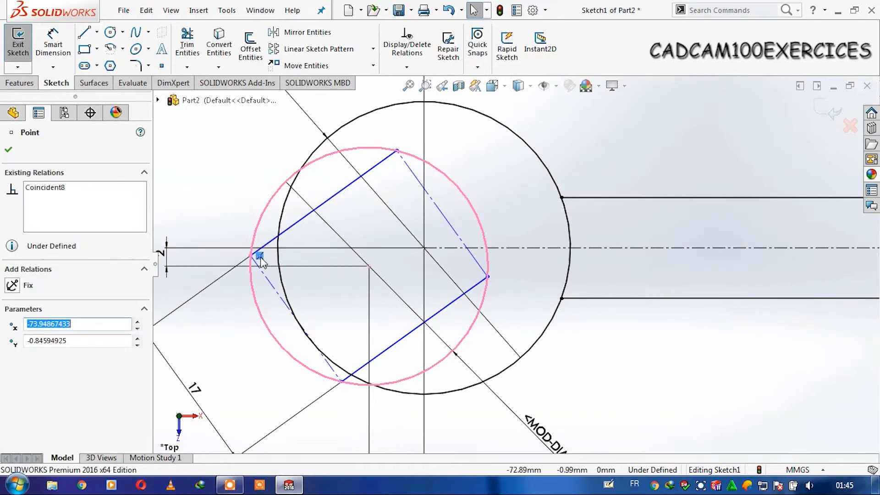
pyautogui.click(342, 382)
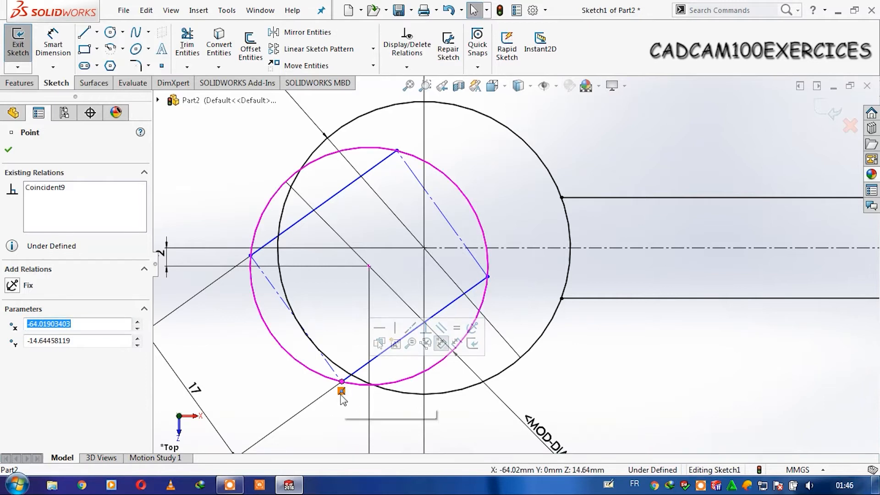
pyautogui.press('Delete')
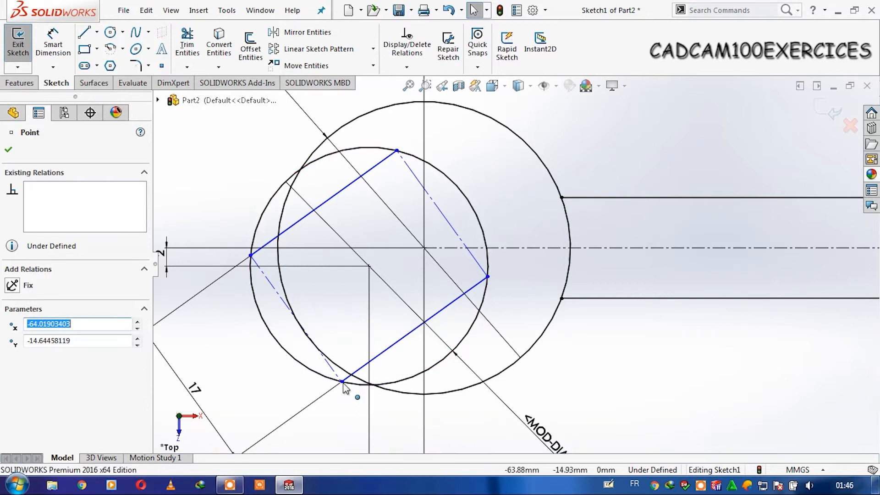
# - Move the outer ends of both jaw lines onto the 32 mm head circle
pyautogui.moveTo(349, 379); pyautogui.dragTo(362, 383)
pyautogui.click(351, 415)
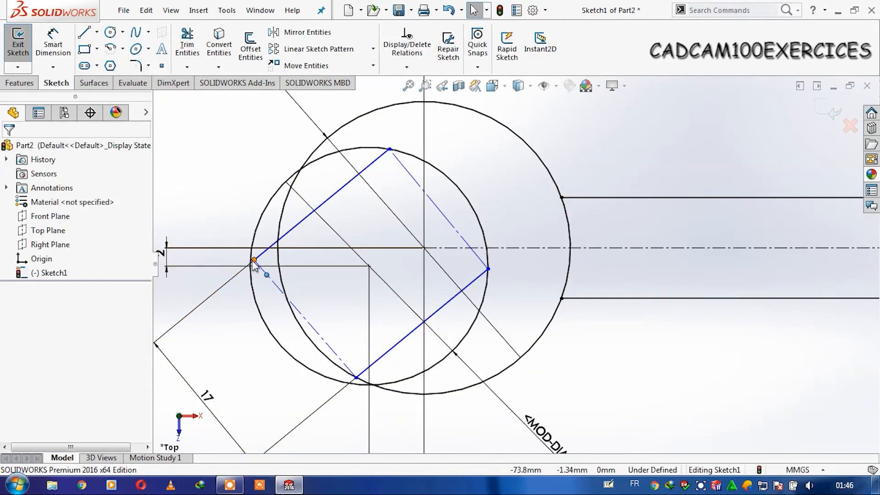
pyautogui.moveTo(269, 261); pyautogui.dragTo(278, 256)
pyautogui.click(337, 323)
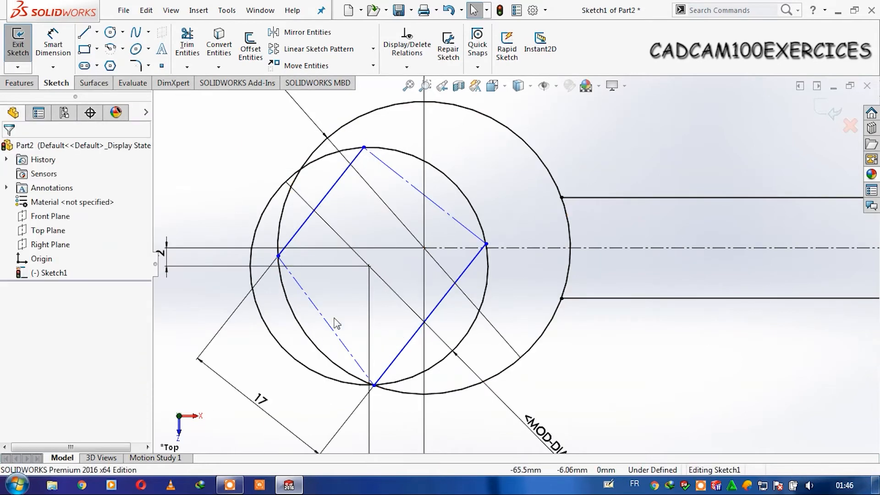
# - Make the outer centerline perpendicular to the lower jaw line
pyautogui.click(399, 357)
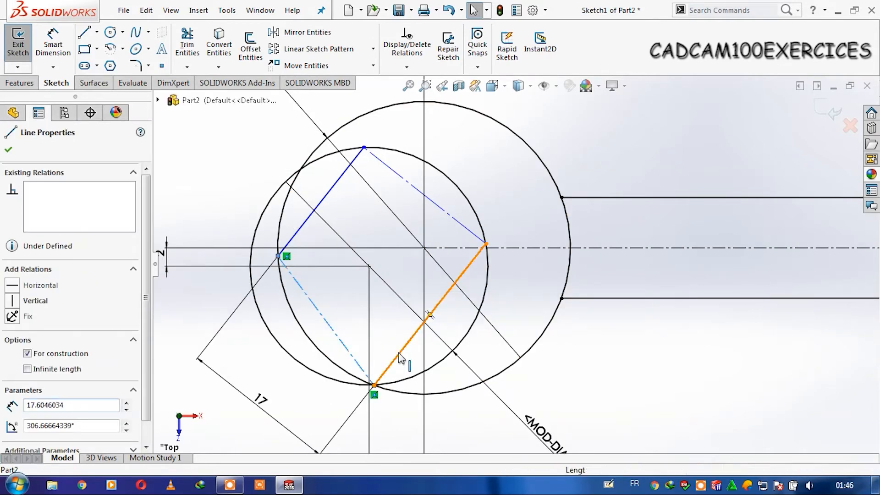
pyautogui.keyDown('ctrl'); pyautogui.click(398, 353); pyautogui.keyUp('ctrl')
pyautogui.click(481, 300)
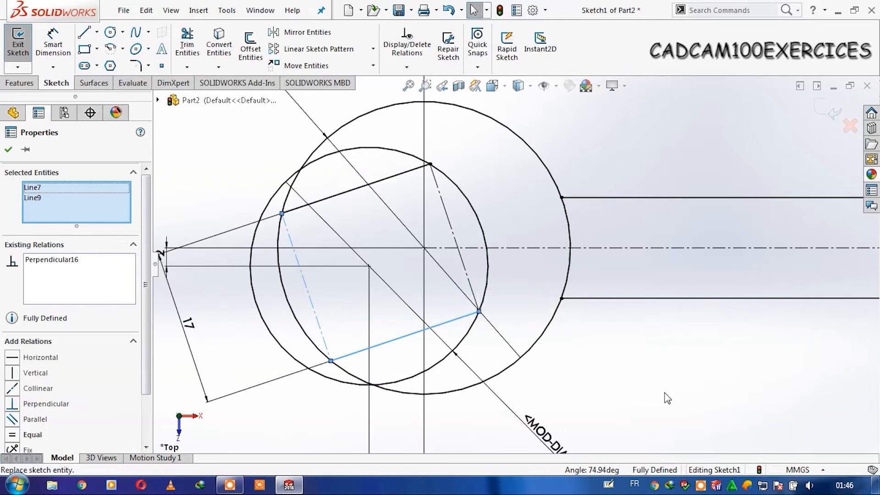
pyautogui.click(676, 387)
# - Trim the 26 mm circle to its inner arc between the jaw lines and remove the head circle's arc across the jaw mouth
pyautogui.scroll(3, 676, 387)
pyautogui.scroll(-2, 481, 367)
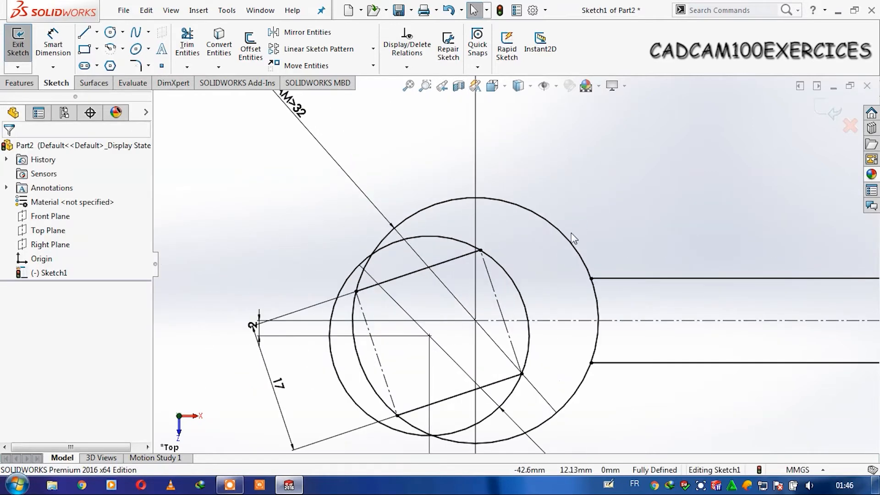
pyautogui.scroll(-1, 495, 439)
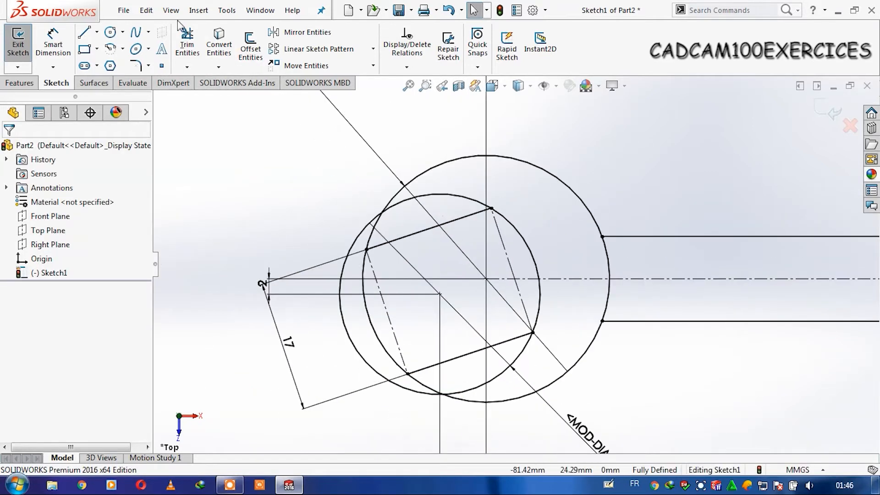
pyautogui.click(187, 36)
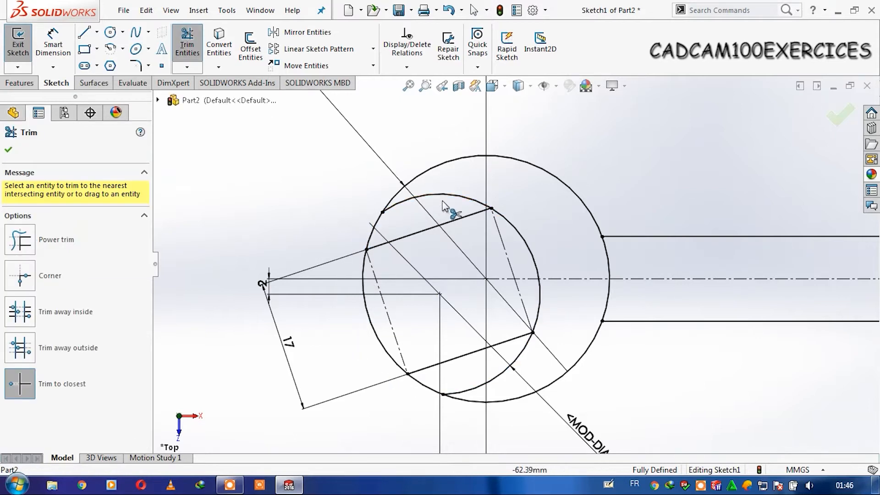
pyautogui.click(491, 383)
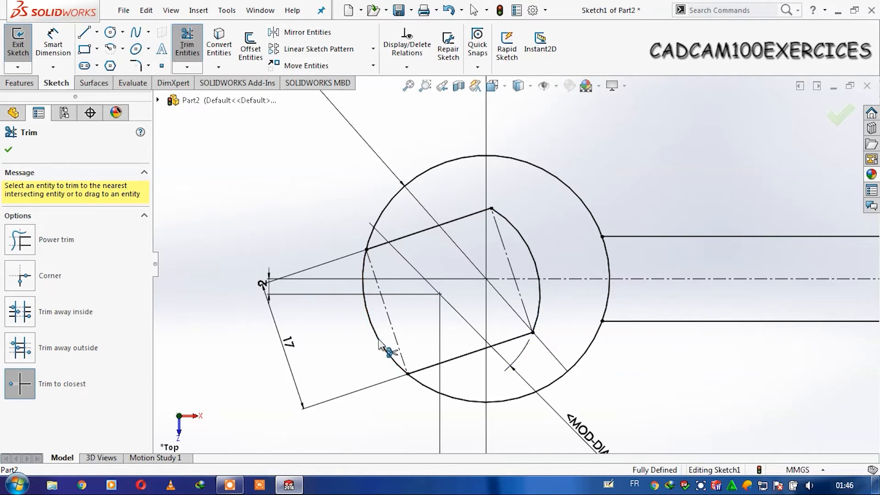
pyautogui.scroll(5, 633, 182)
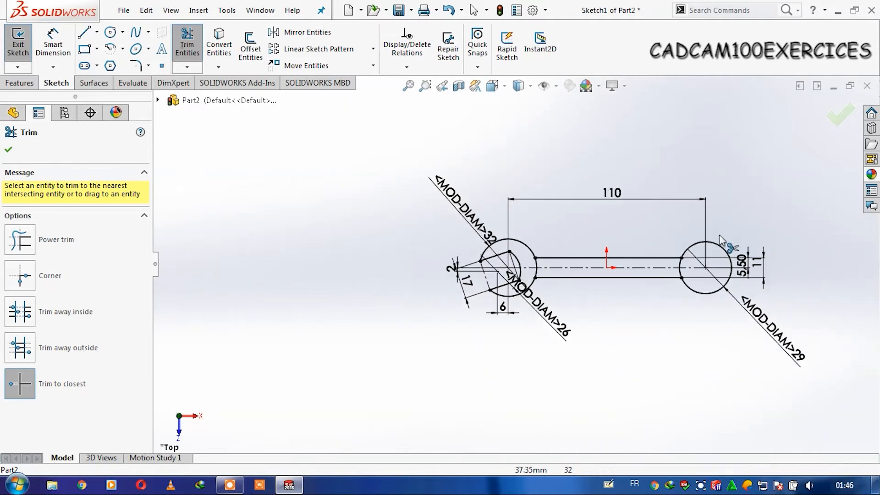
pyautogui.scroll(-4, 715, 270)
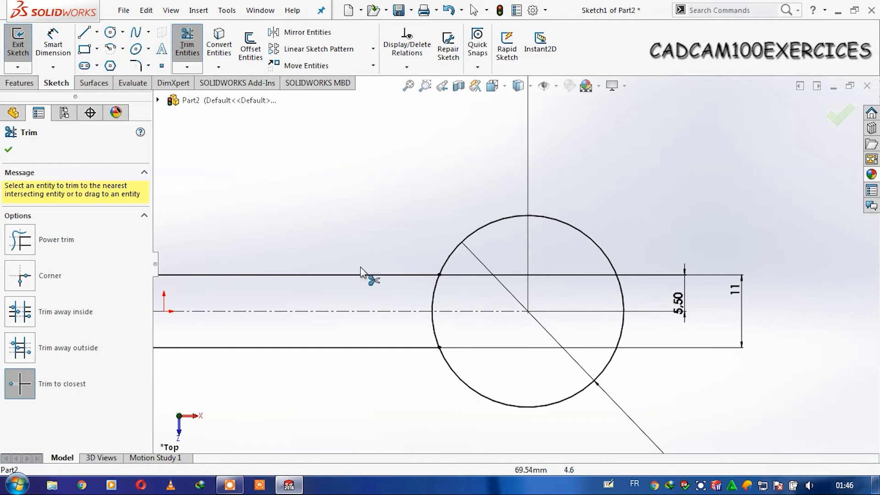
pyautogui.click(9, 150)
# - Sketch a circle about 10 mm in diameter inside the 29 mm head, above and outward of the head's centre
pyautogui.scroll(2, 610, 387)
pyautogui.scroll(-2, 613, 388)
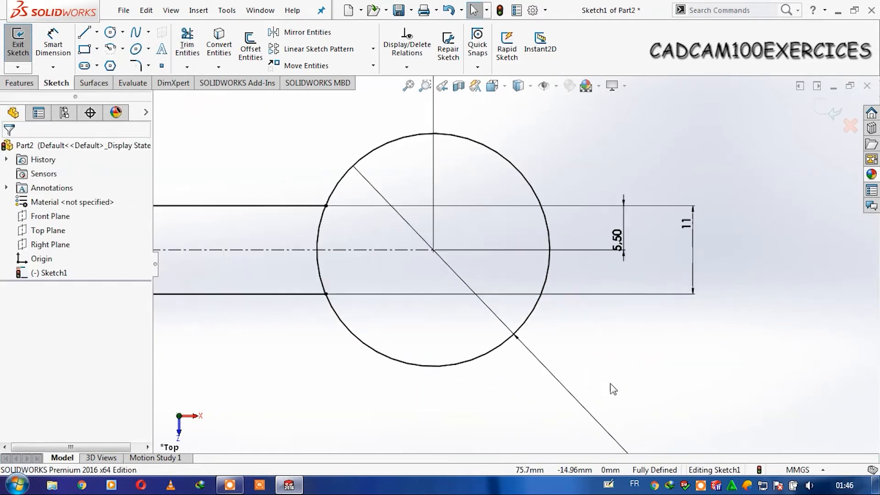
pyautogui.scroll(1, 458, 130)
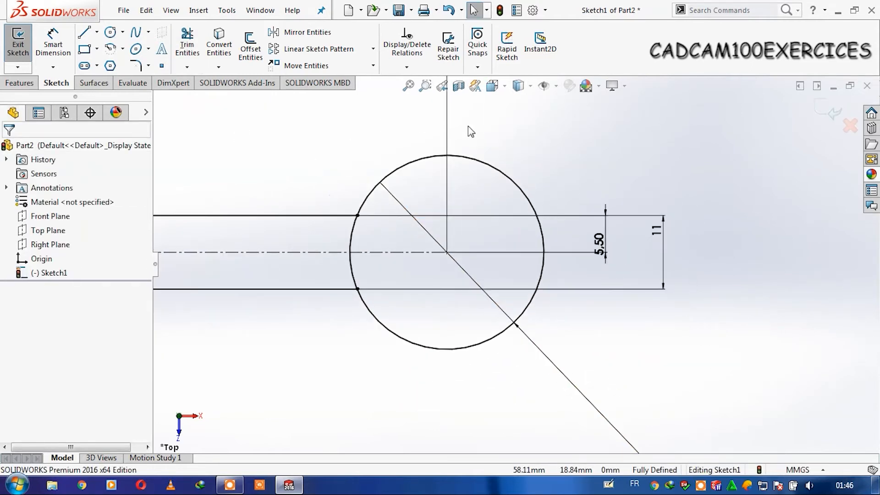
pyautogui.scroll(-2, 486, 206)
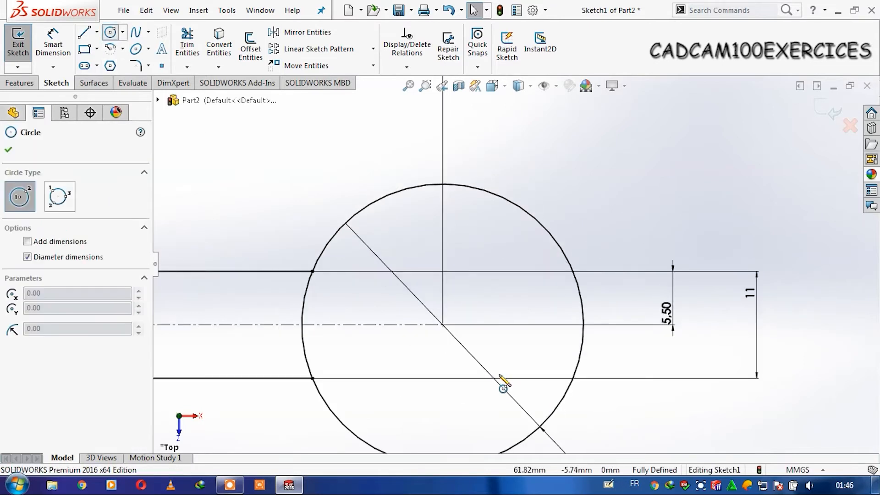
pyautogui.moveTo(497, 291); pyautogui.dragTo(532, 251)
pyautogui.press('Escape')
# - Dimension the new circle inside the 29 mm head with a diameter of 18 mm
pyautogui.click(53, 44)
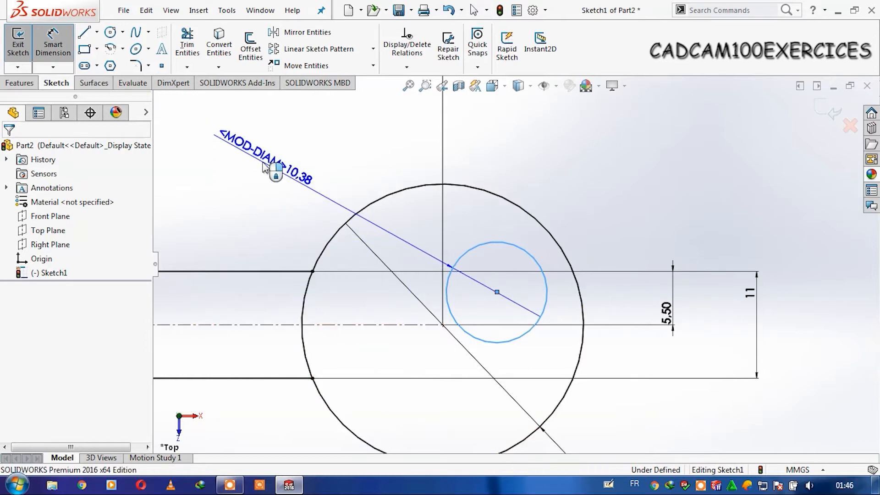
pyautogui.click(264, 167)
pyautogui.write('18')
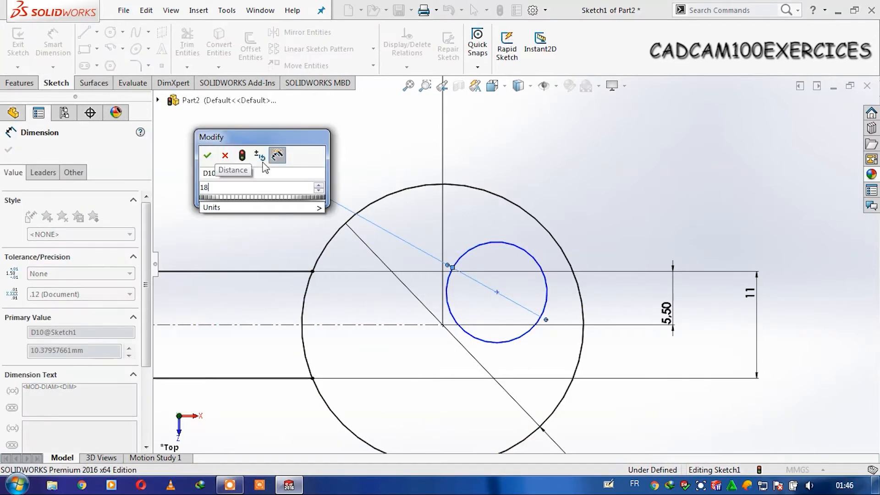
pyautogui.press('Return')
pyautogui.press('Escape')
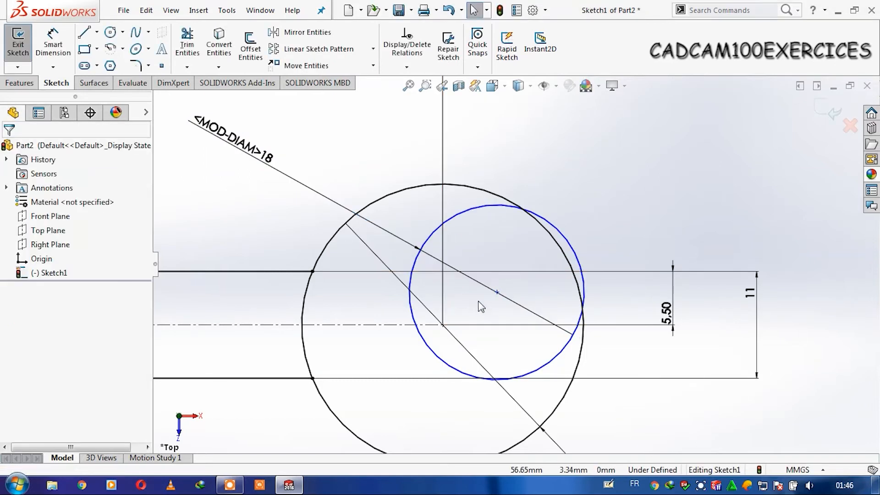
# - Dimension the vertical distance between the 18 mm circle's centre and the head's centre as 2 mm
pyautogui.click(53, 45)
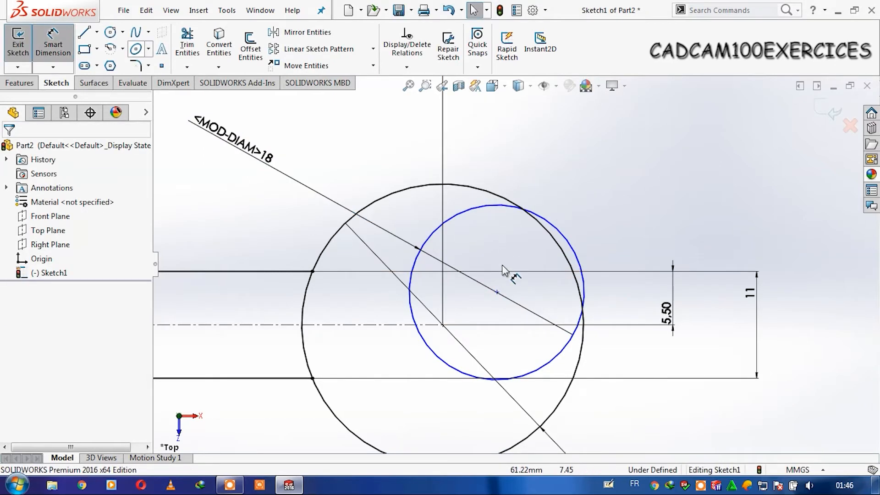
pyautogui.click(497, 292)
pyautogui.click(442, 324)
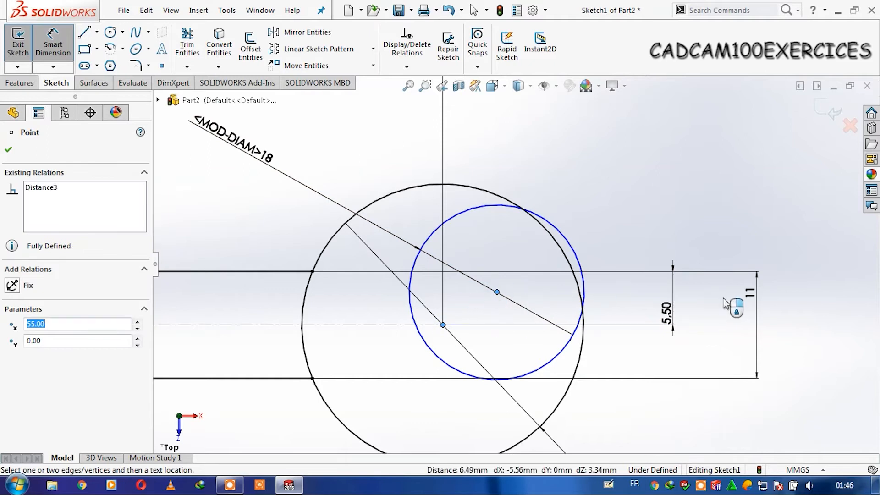
pyautogui.click(721, 314)
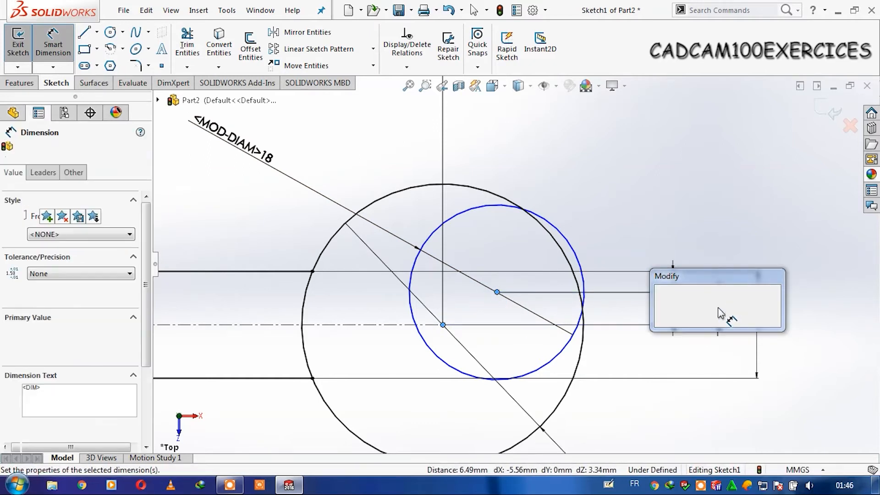
pyautogui.write('2')
pyautogui.press('Return')
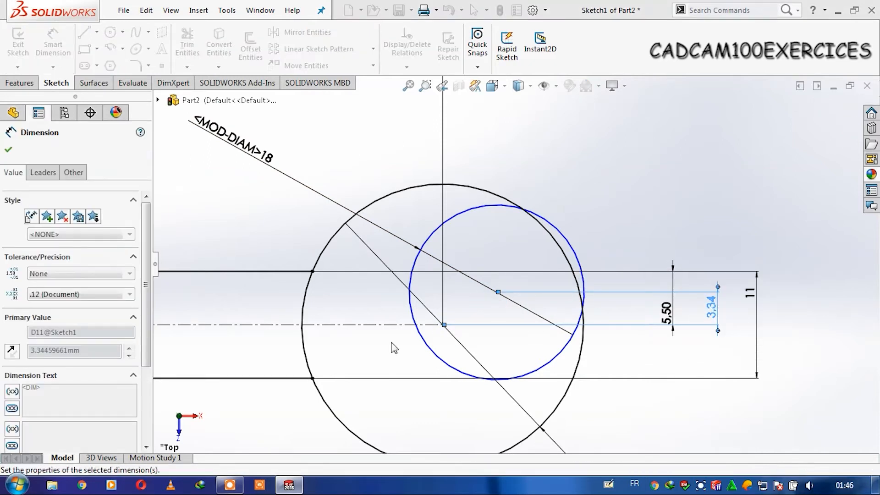
pyautogui.click(482, 343)
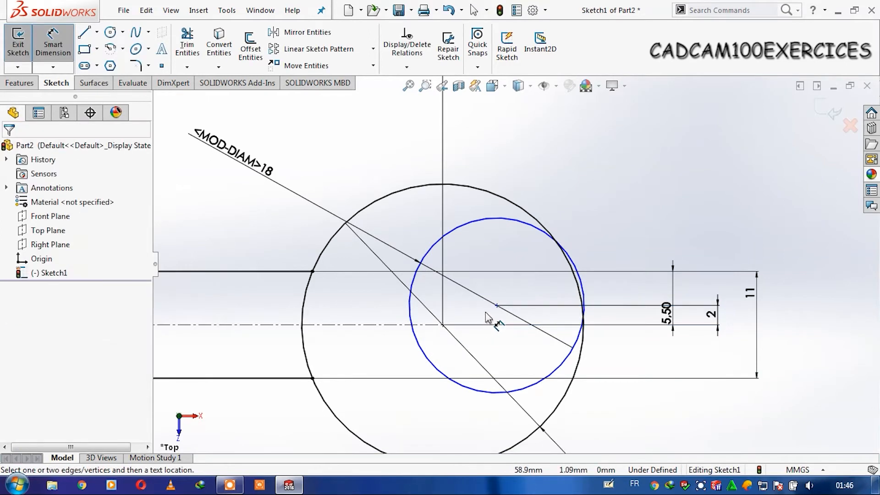
# - Dimension the horizontal distance between the 18 mm circle's centre and the head's centre as 6 mm
pyautogui.click(496, 305)
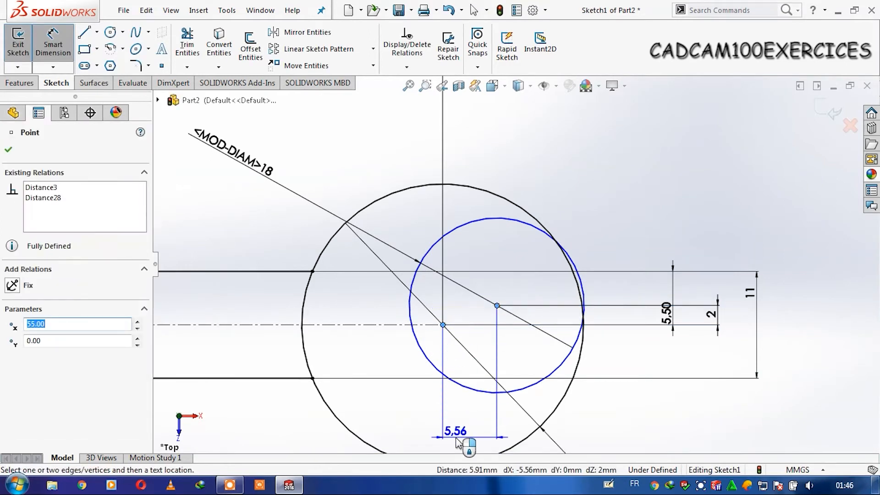
pyautogui.scroll(2, 472, 433)
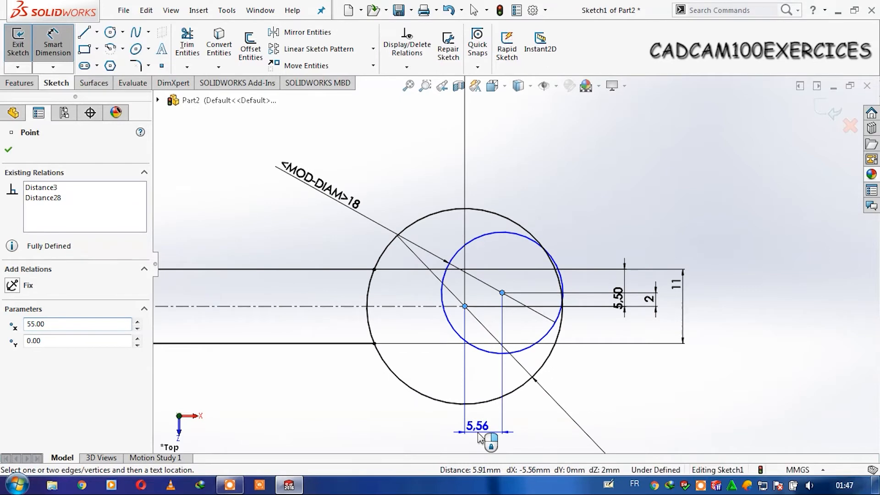
pyautogui.click(479, 437)
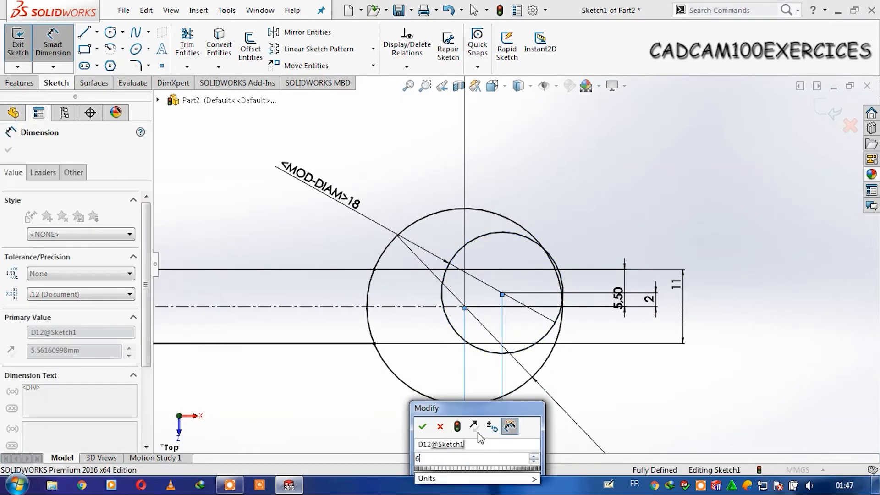
pyautogui.press('Return')
pyautogui.scroll(-2, 551, 288)
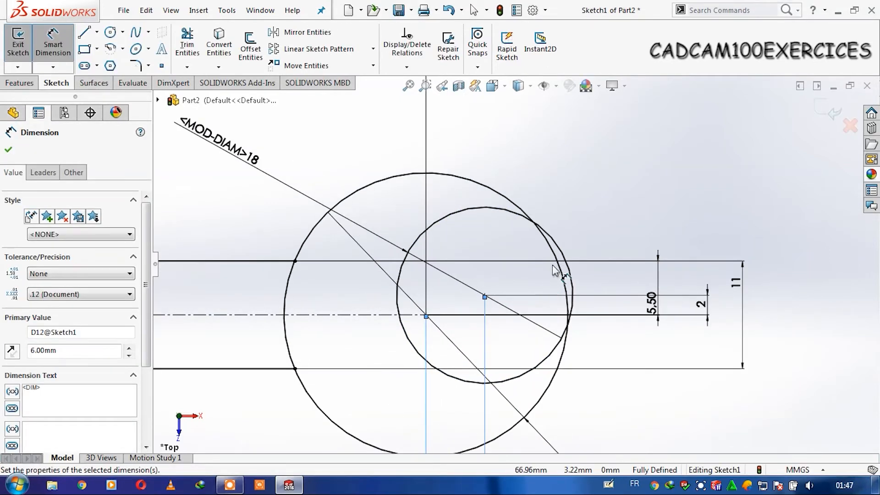
pyautogui.press('Escape')
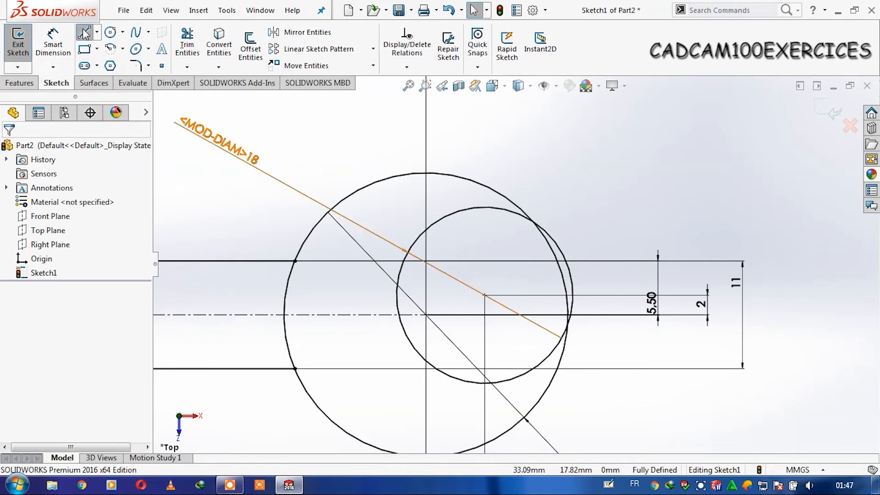
pyautogui.click(84, 33)
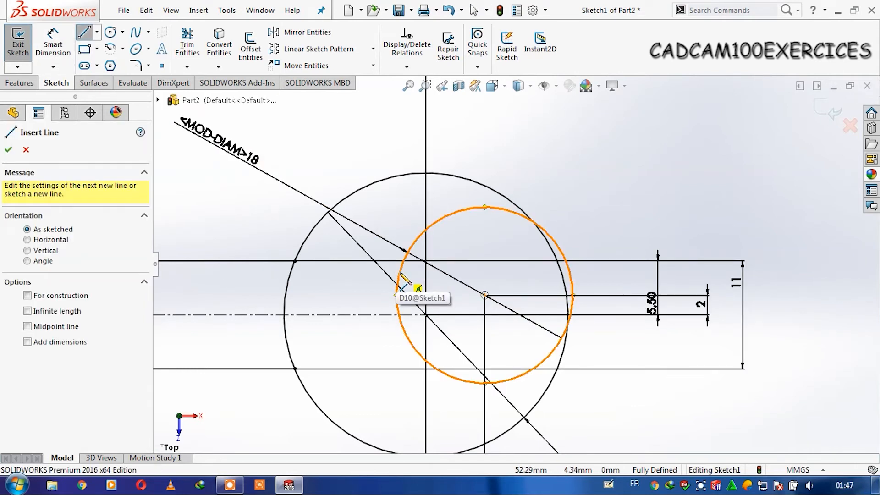
pyautogui.click(508, 210)
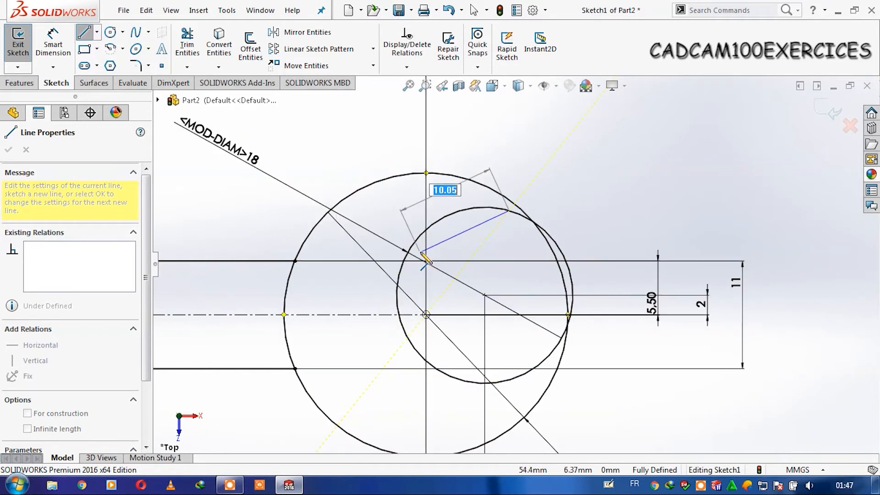
pyautogui.press('Escape')
# - Sketch a closed four-line jaw outline between the 18 mm circle and the 29 mm head, with the upper line about 14 mm long
pyautogui.scroll(-2, 582, 336)
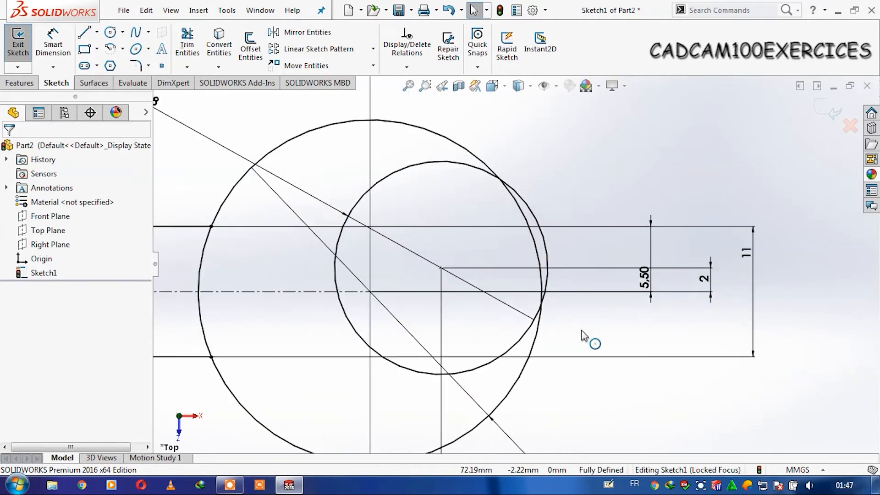
pyautogui.click(85, 34)
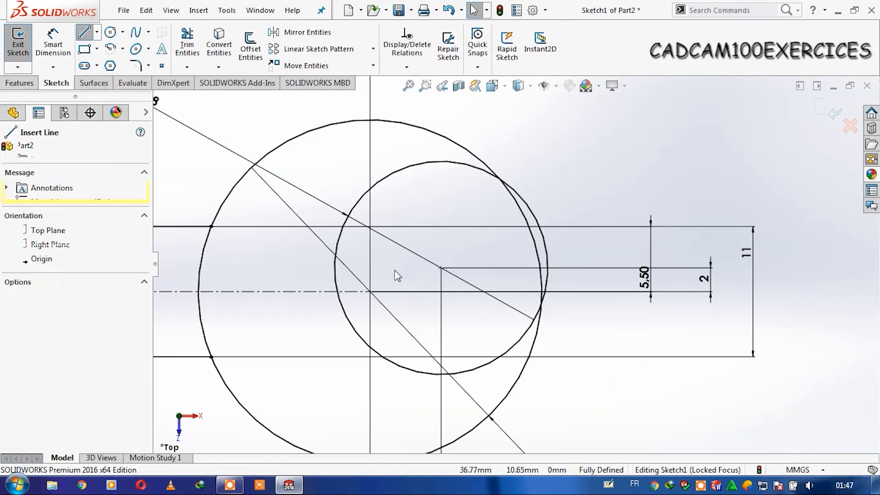
pyautogui.click(338, 247)
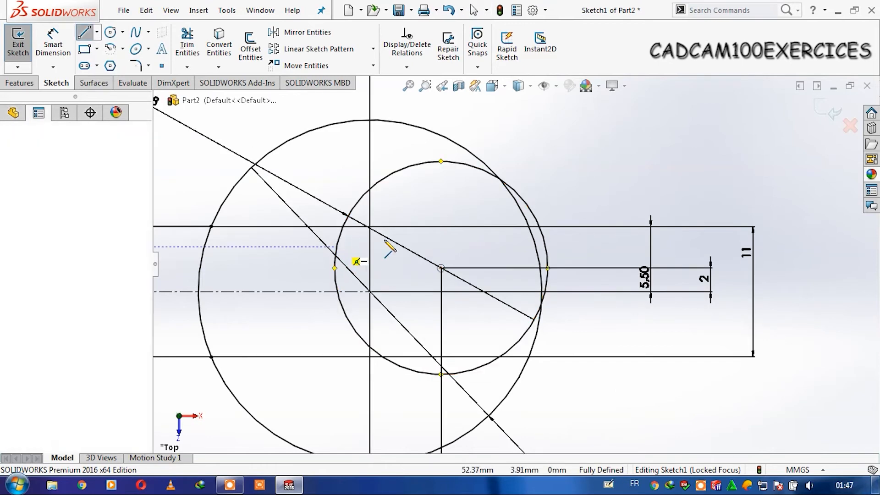
pyautogui.click(485, 164)
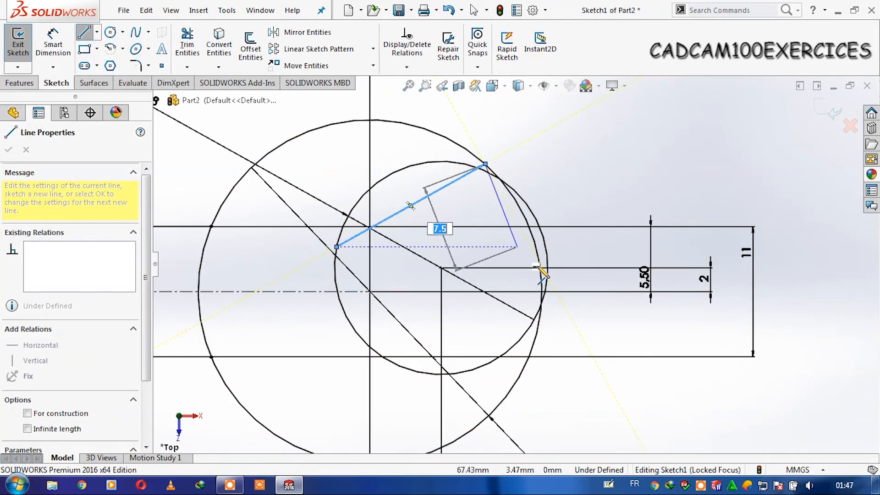
pyautogui.click(538, 323)
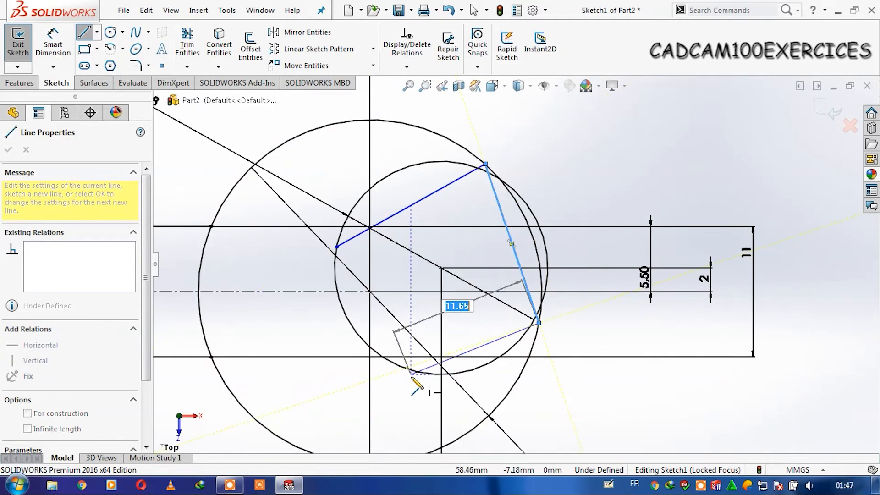
pyautogui.click(411, 370)
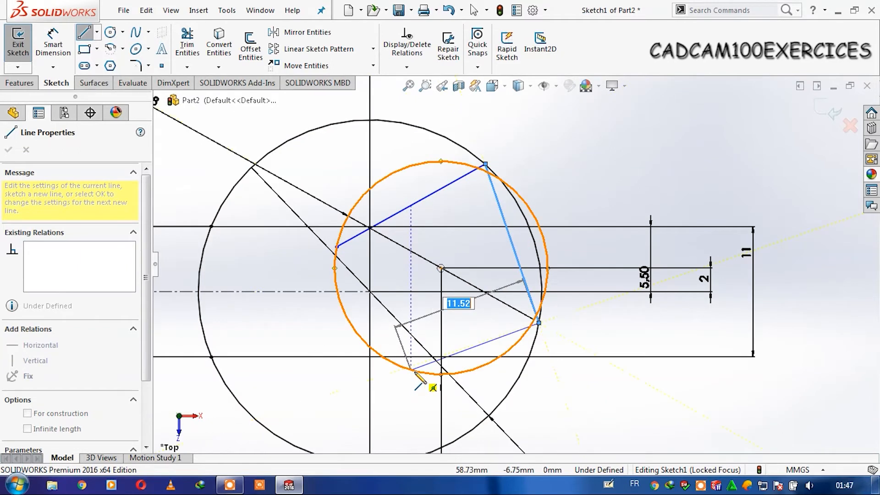
pyautogui.click(337, 248)
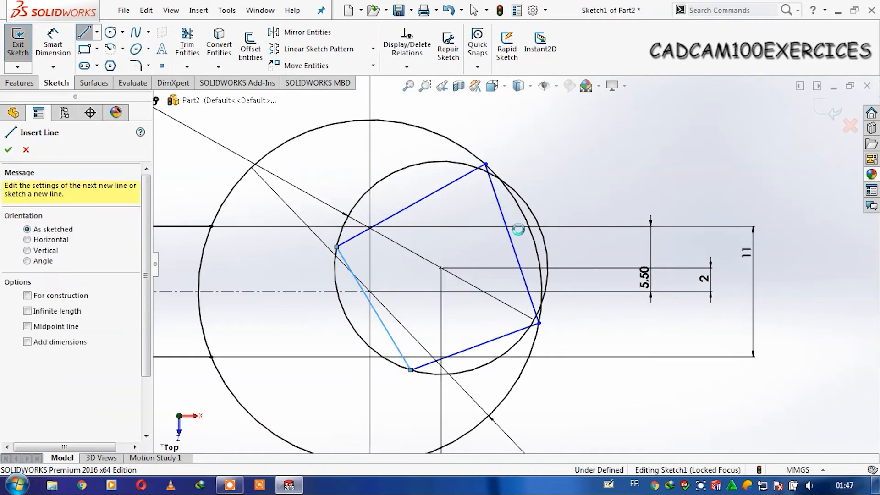
pyautogui.press('Escape')
# - Make the upper and lower jaw lines in the 29 mm head parallel
pyautogui.click(433, 193)
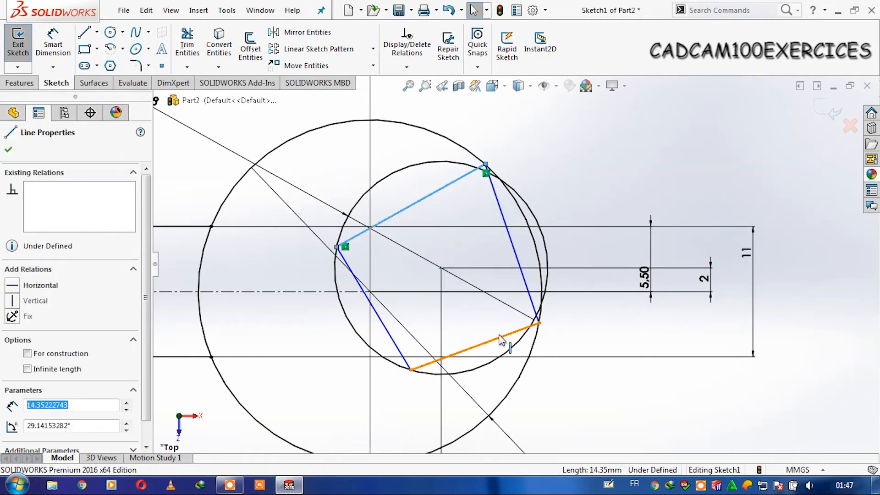
pyautogui.keyDown('ctrl'); pyautogui.click(509, 341); pyautogui.keyUp('ctrl')
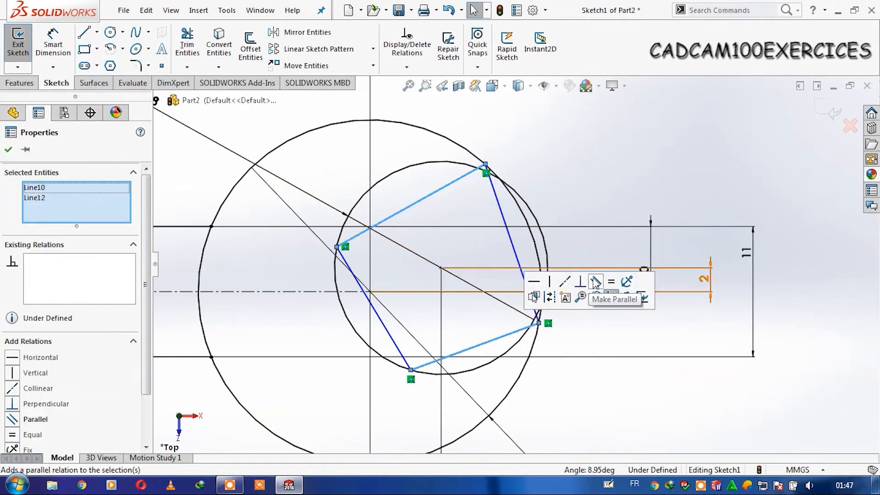
pyautogui.click(624, 285)
pyautogui.press('Escape')
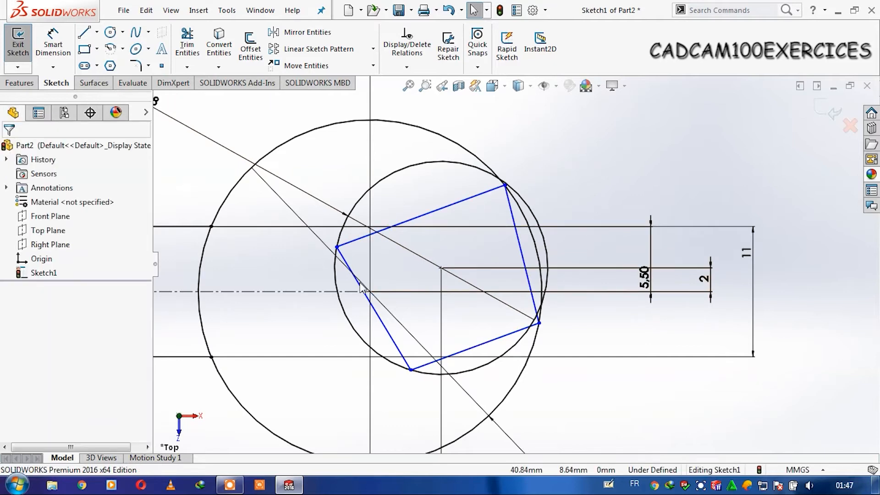
# - Convert the inner and outer connecting lines between the two jaw lines to construction geometry
pyautogui.click(400, 353)
pyautogui.rightClick(399, 353)
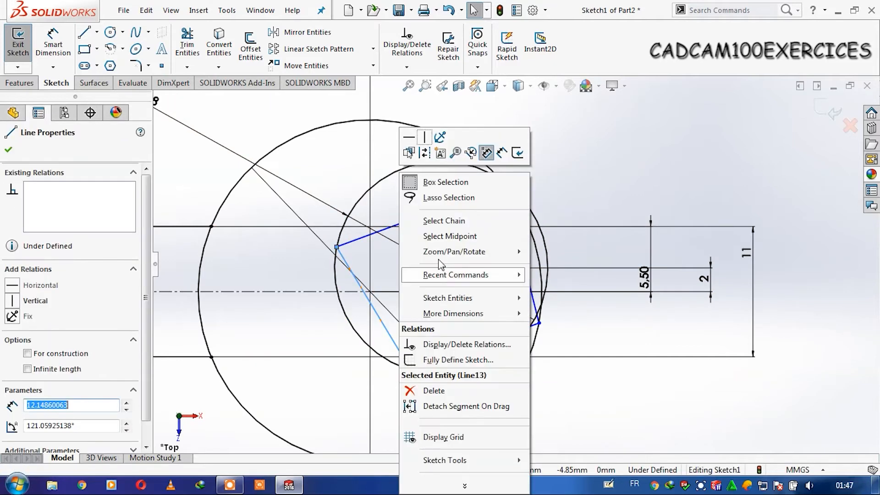
pyautogui.click(425, 154)
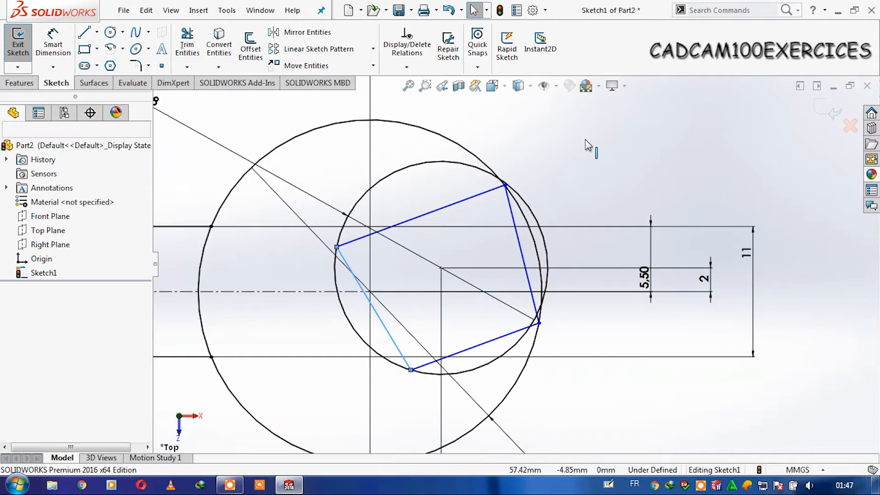
pyautogui.click(525, 263)
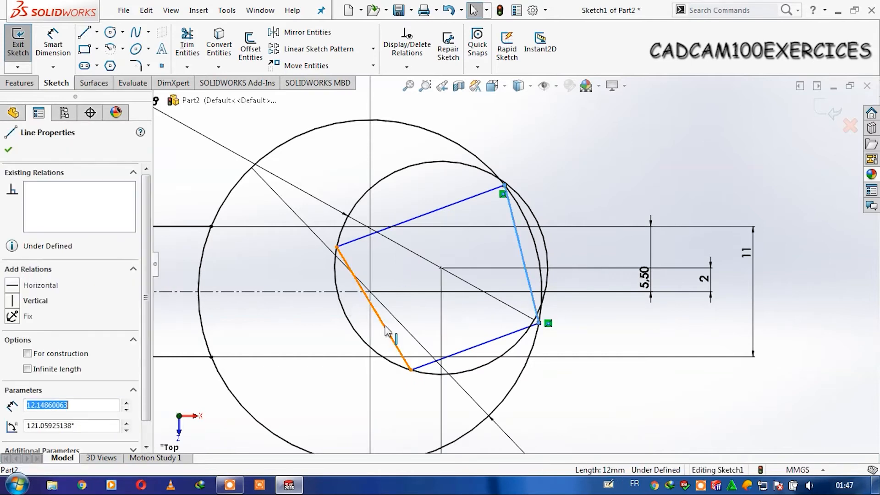
pyautogui.keyDown('ctrl'); pyautogui.click(386, 333); pyautogui.keyUp('ctrl')
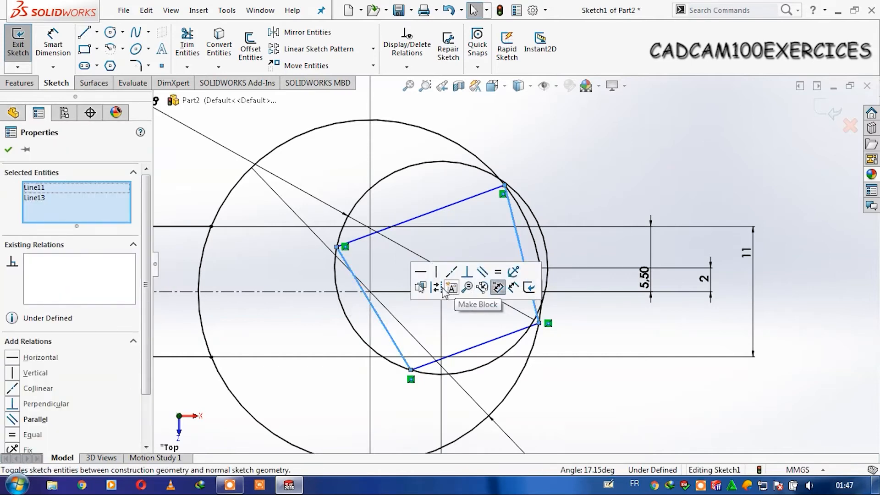
pyautogui.click(497, 287)
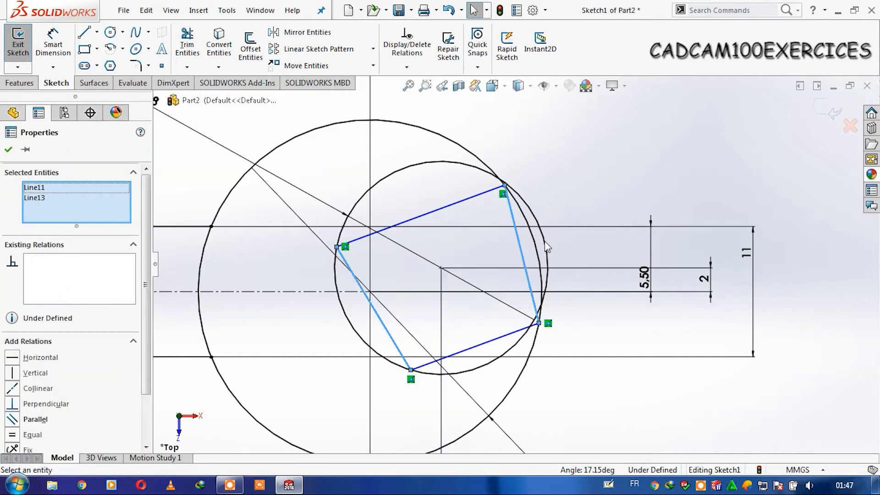
# - Make the inner construction line perpendicular to the lower jaw line
pyautogui.click(495, 340)
pyautogui.keyDown('ctrl'); pyautogui.click(398, 350); pyautogui.keyUp('ctrl')
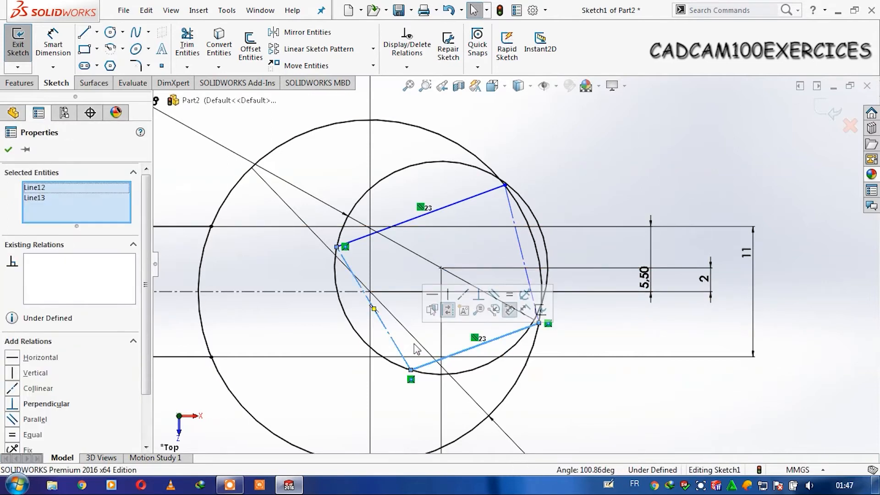
pyautogui.click(481, 297)
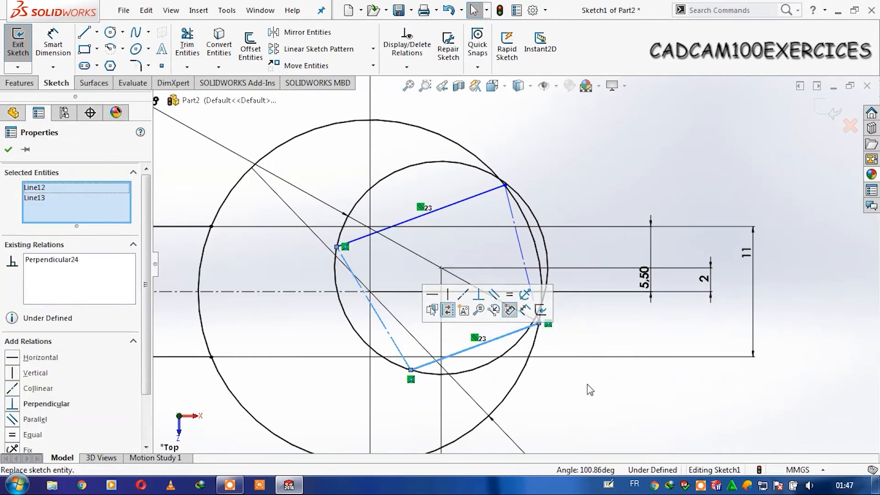
pyautogui.click(637, 422)
# - Dimension the distance between the two parallel jaw lines in the 29 mm head as 13 mm
pyautogui.click(53, 45)
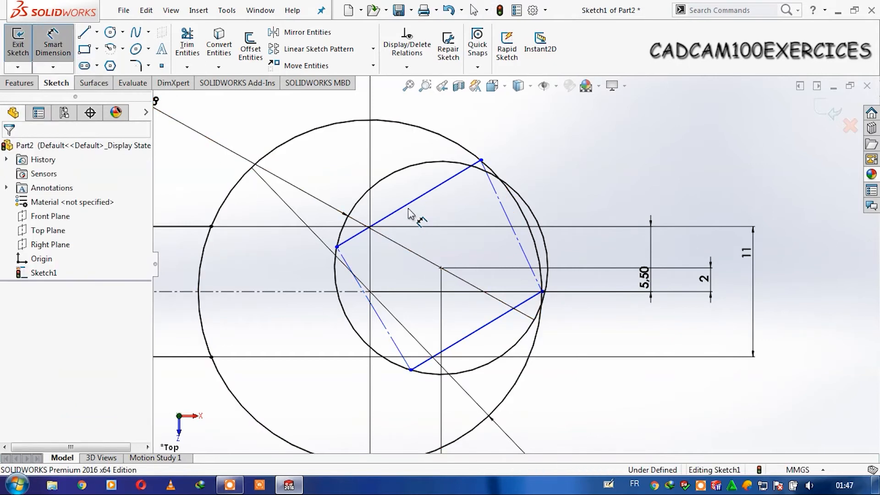
pyautogui.click(501, 321)
pyautogui.click(458, 173)
pyautogui.click(629, 148)
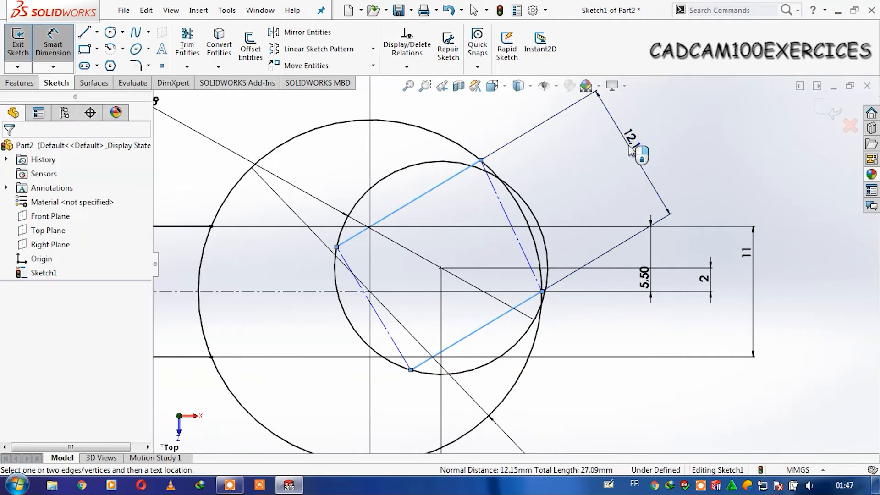
pyautogui.write('13')
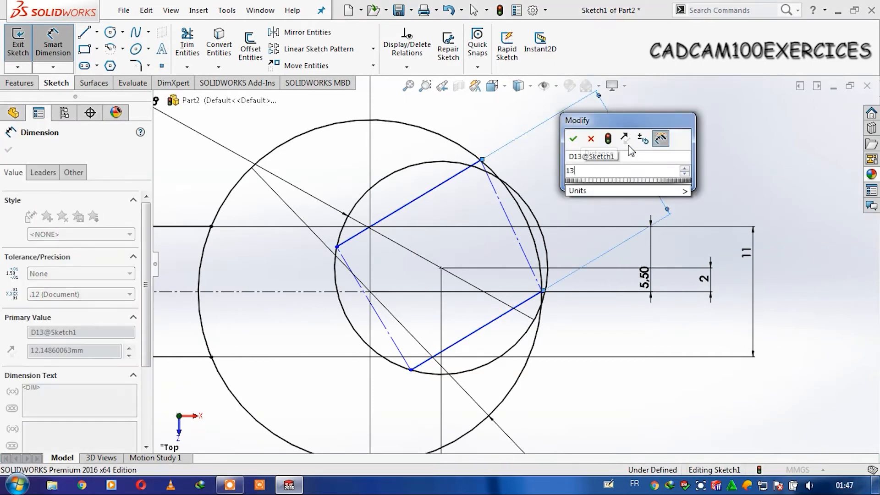
pyautogui.press('Return')
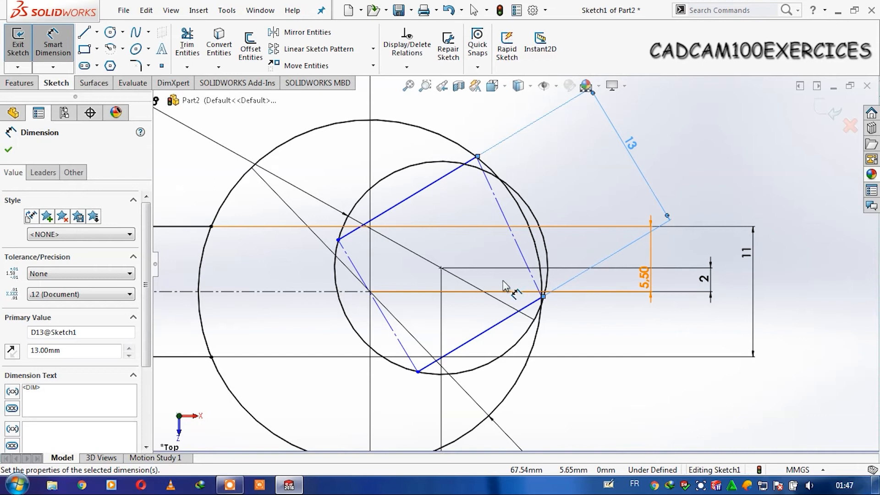
# - Make the outer construction line perpendicular to the lower jaw line
pyautogui.click(520, 281)
pyautogui.click(531, 304)
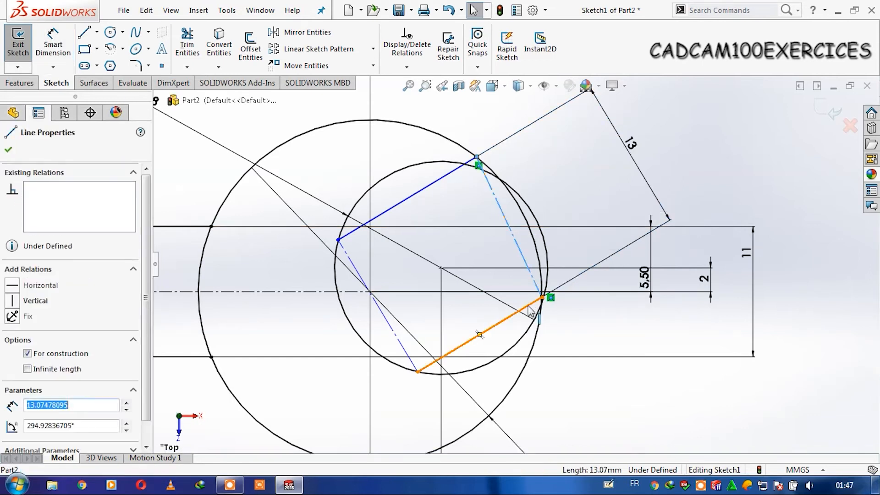
pyautogui.keyDown('ctrl'); pyautogui.click(537, 286); pyautogui.keyUp('ctrl')
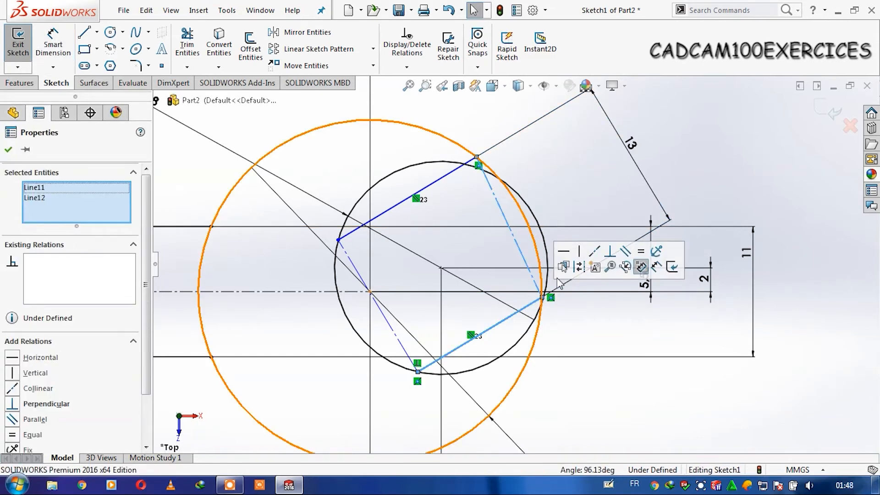
pyautogui.click(609, 251)
pyautogui.click(654, 409)
# - Trim the 29 mm head's arc across the jaw opening and the 18 mm circle's outer and lower arcs
pyautogui.scroll(1, 589, 241)
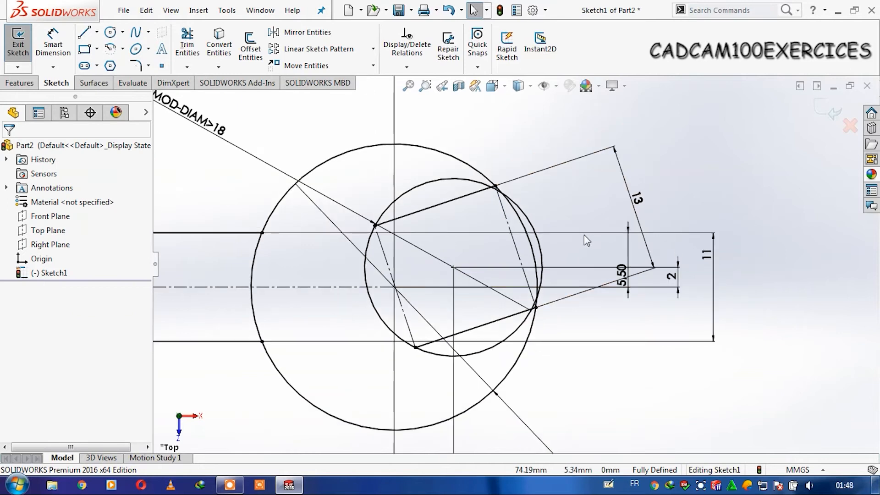
pyautogui.scroll(-1, 584, 235)
pyautogui.click(187, 44)
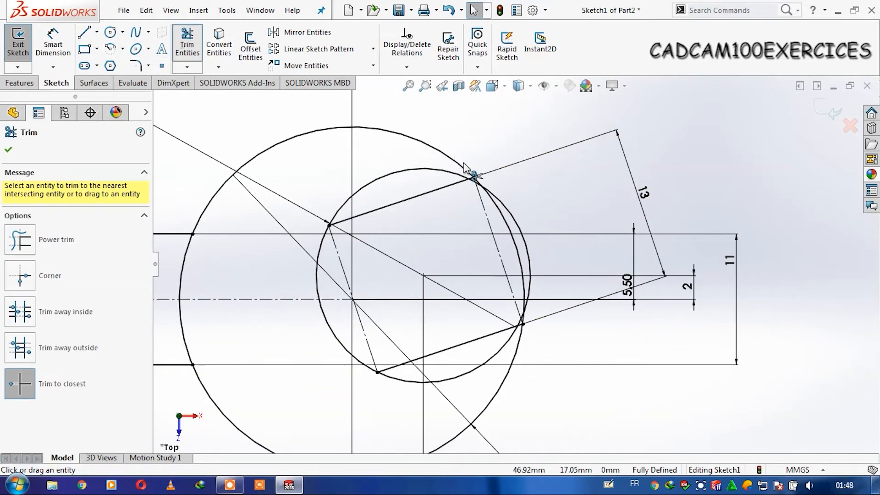
pyautogui.click(499, 210)
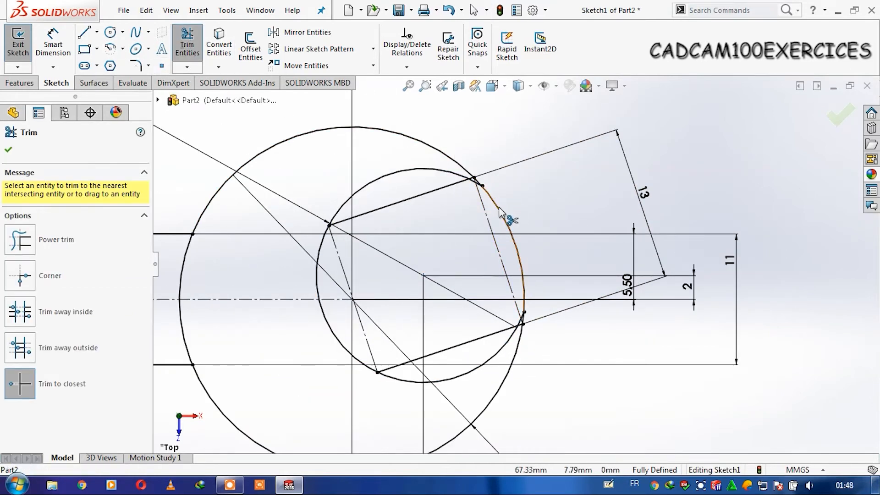
pyautogui.click(523, 284)
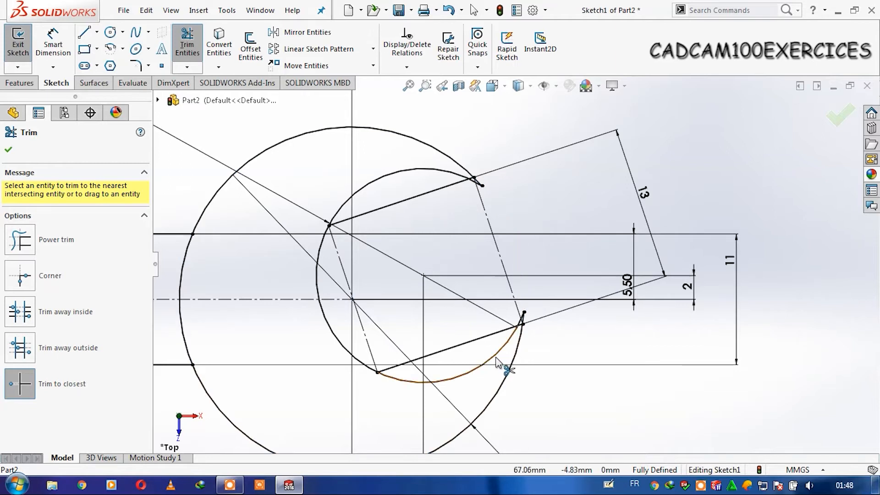
pyautogui.click(479, 367)
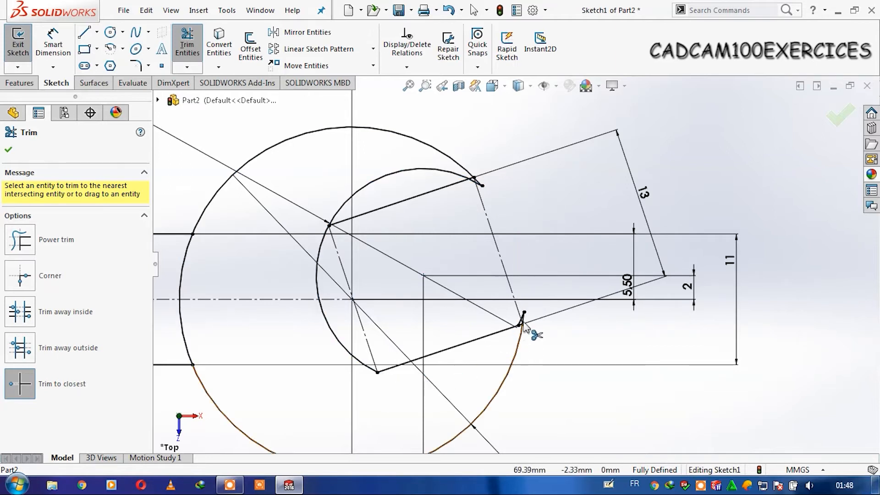
# - Trim the short leftover arcs at both jaw tips and the 18 mm circle's arc above the upper jaw line
pyautogui.scroll(-6, 524, 323)
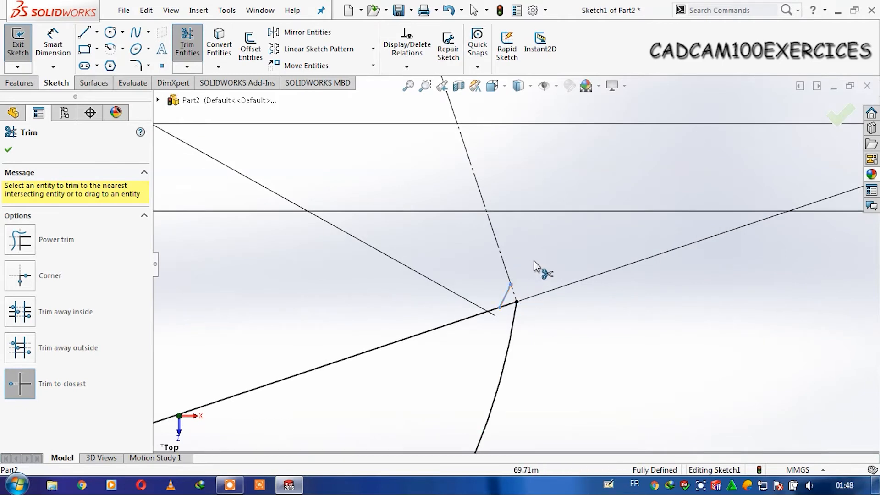
pyautogui.scroll(8, 534, 260)
pyautogui.scroll(-6, 508, 243)
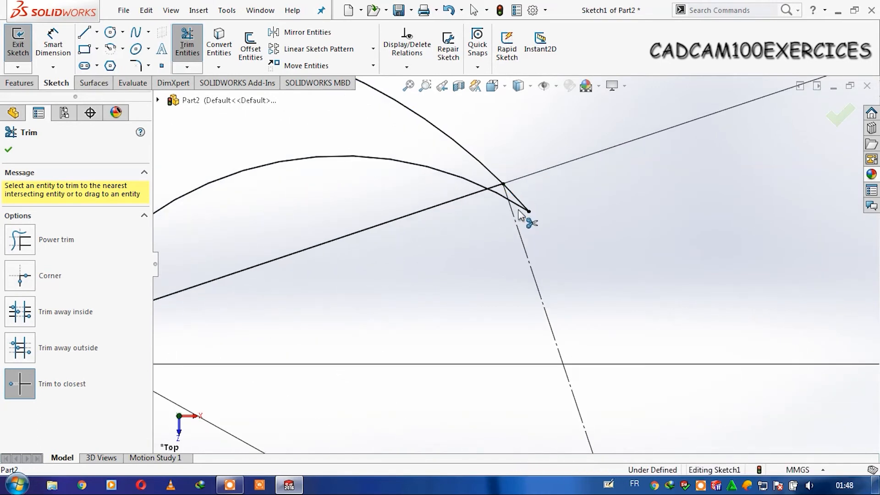
pyautogui.click(504, 197)
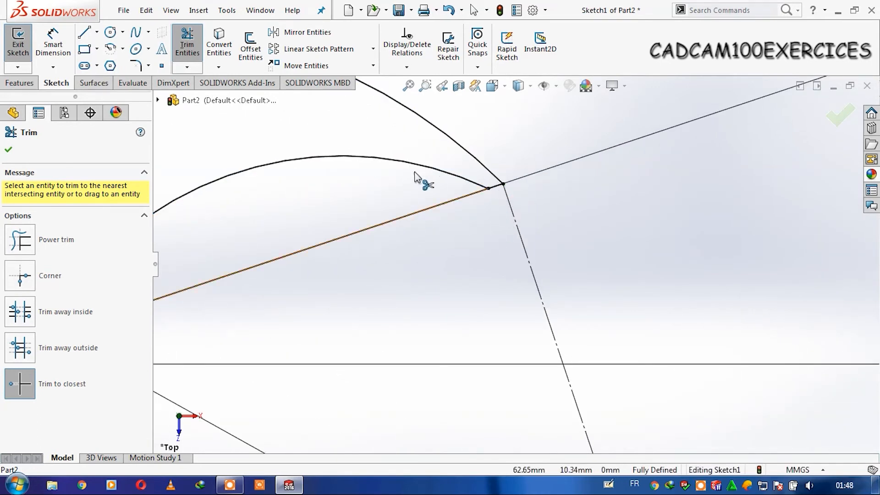
pyautogui.click(427, 171)
pyautogui.scroll(3, 406, 300)
pyautogui.scroll(8, 403, 295)
pyautogui.scroll(-6, 446, 261)
pyautogui.scroll(7, 449, 335)
pyautogui.scroll(-5, 645, 261)
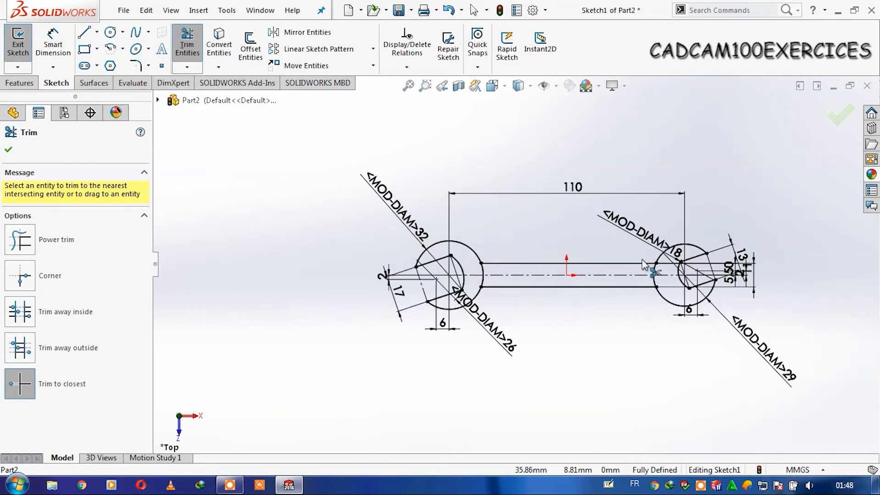
pyautogui.click(9, 149)
# - Orient the view squarely onto the Top Plane sketch
pyautogui.scroll(2, 515, 265)
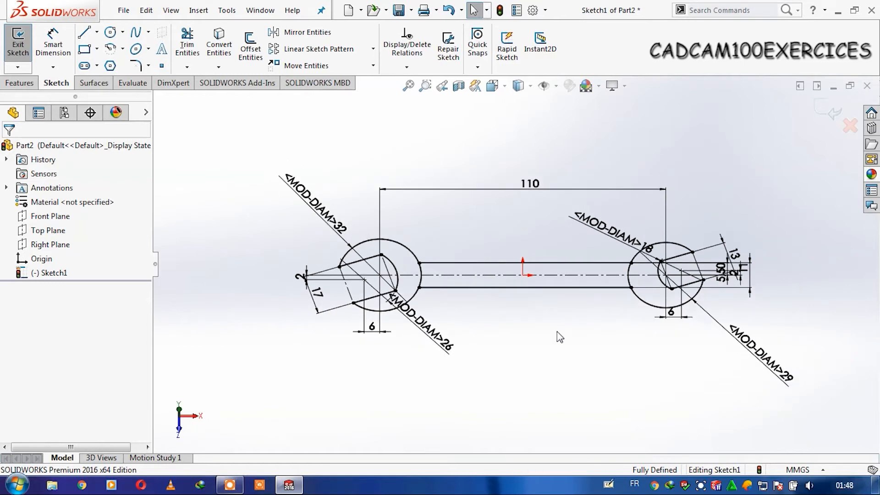
pyautogui.press('space')
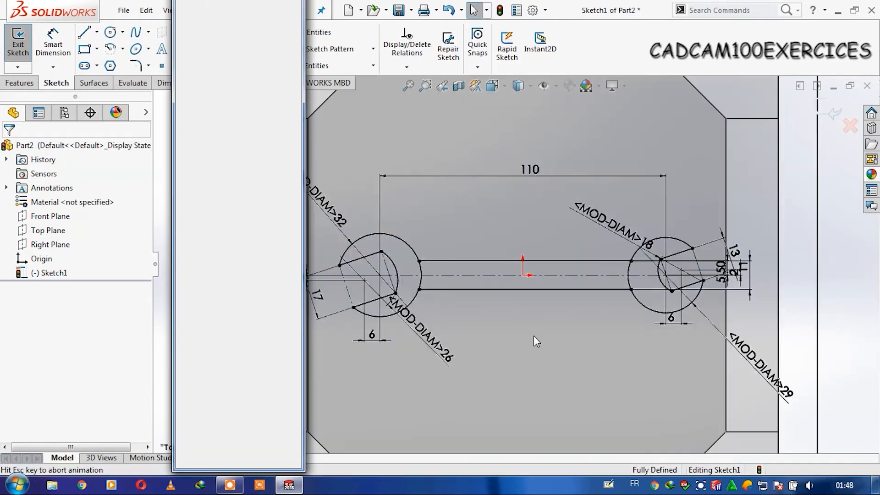
pyautogui.click(283, 13)
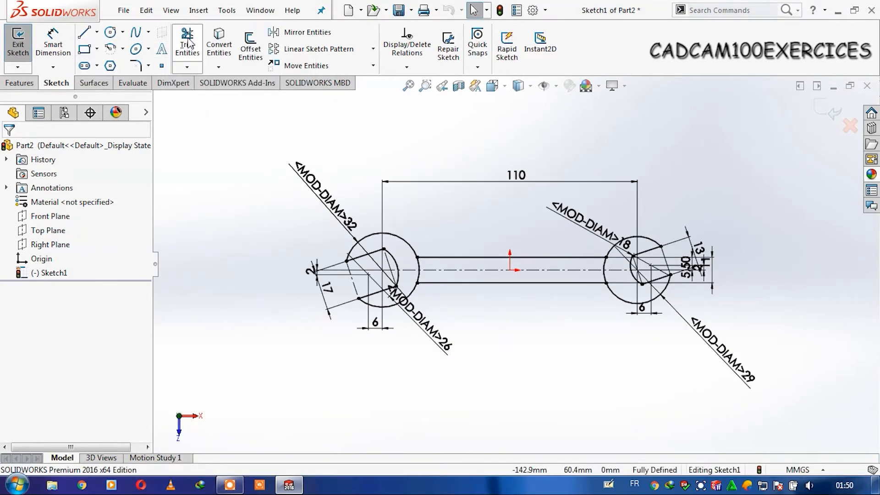
# - Trim the 32 mm and 29 mm heads' arcs between the two handle lines
pyautogui.click(188, 43)
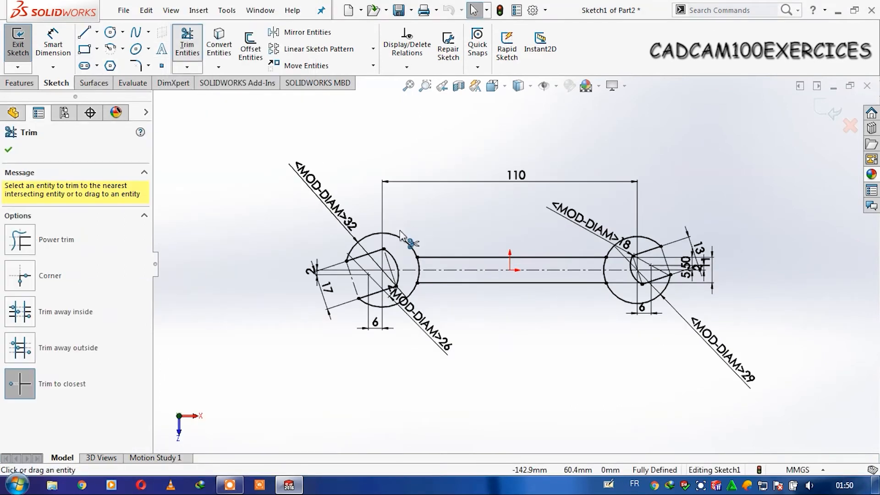
pyautogui.click(419, 279)
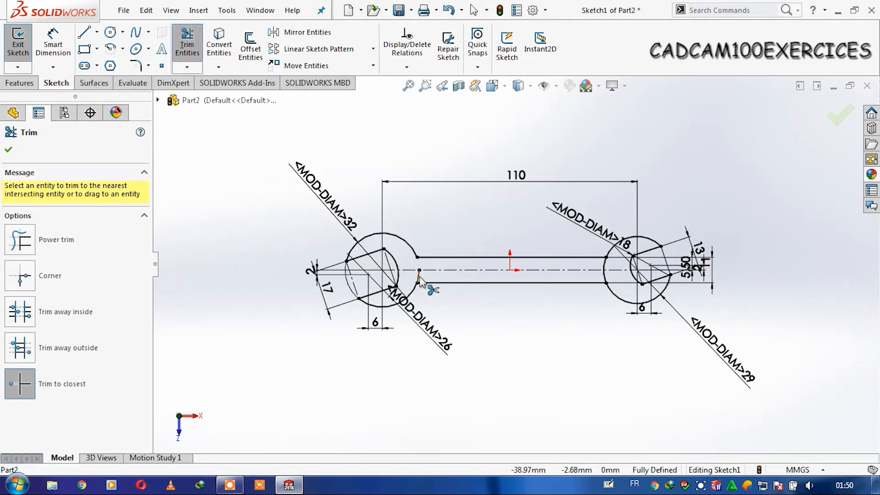
pyautogui.click(605, 271)
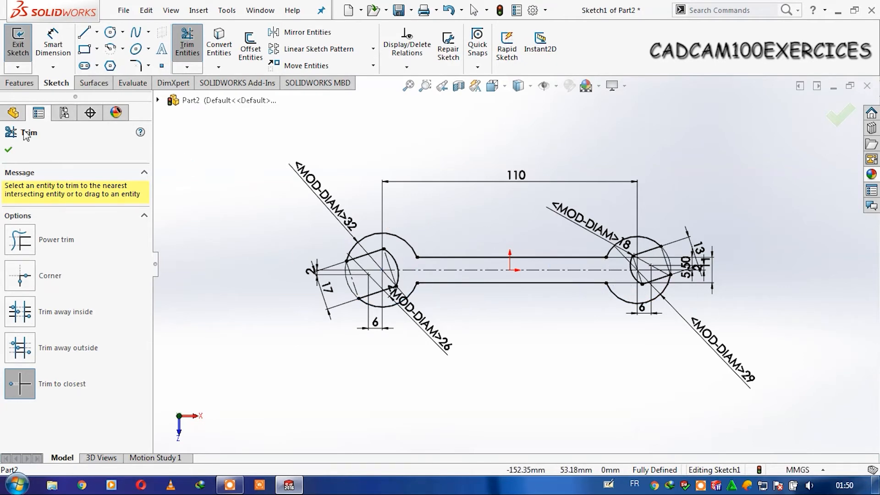
pyautogui.click(9, 149)
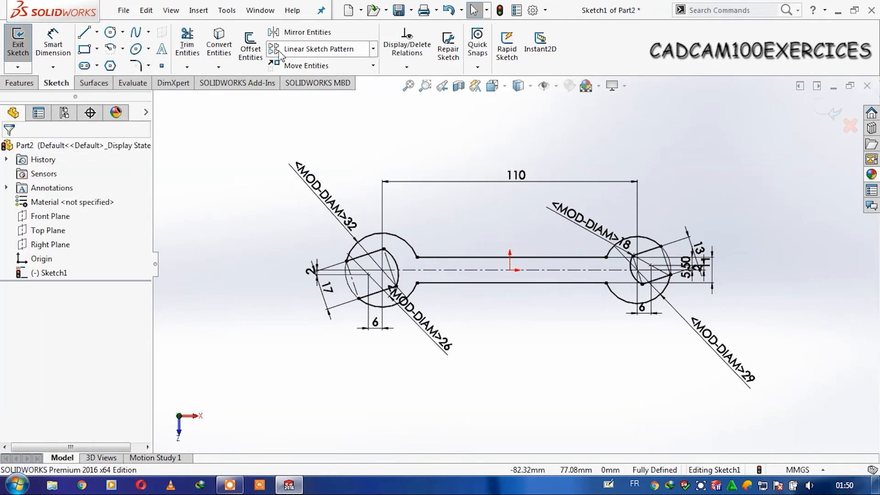
# - Fillet both corners between the 32 mm head and the handle lines with a 47 mm radius
pyautogui.click(136, 66)
pyautogui.scroll(-5, 422, 271)
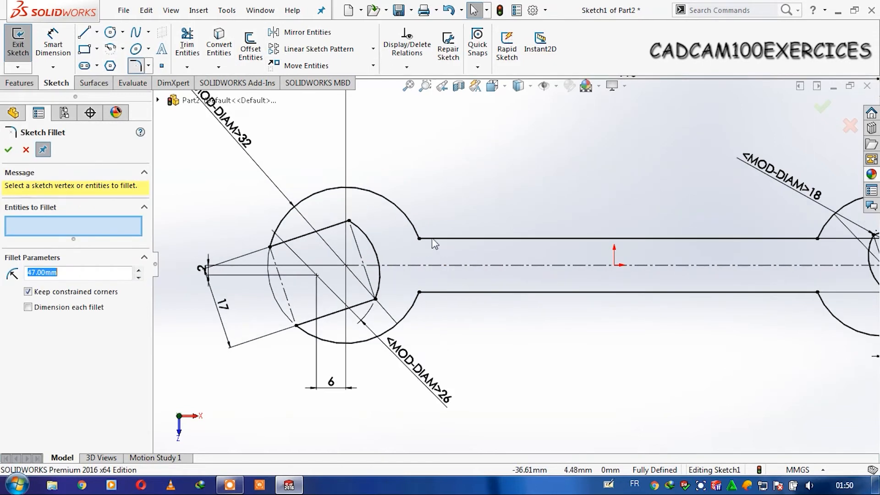
pyautogui.click(419, 239)
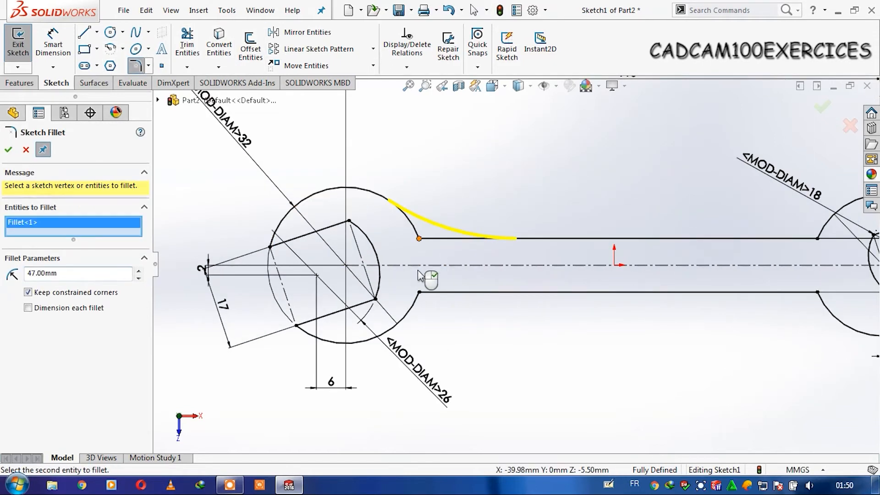
pyautogui.click(419, 293)
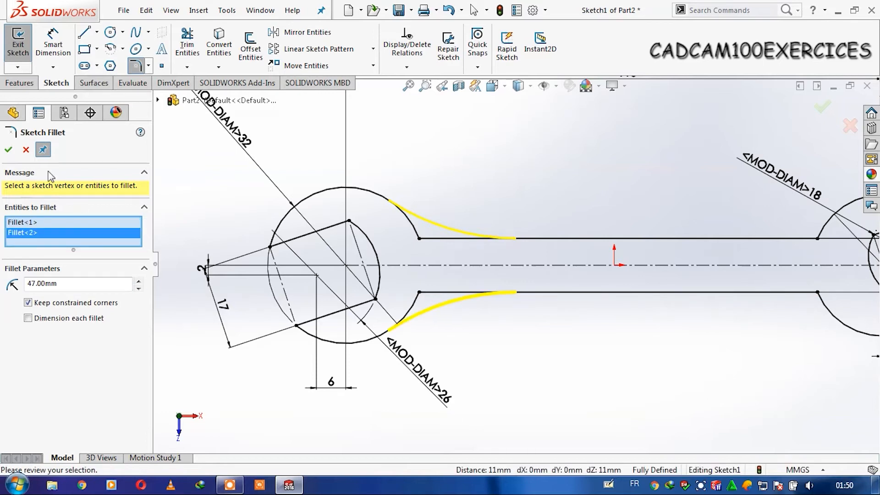
pyautogui.click(9, 150)
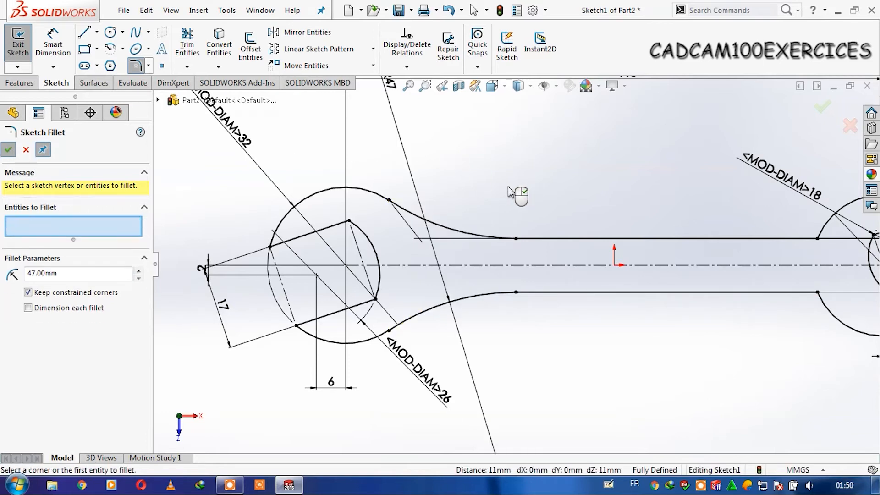
# - Fillet both corners between the 29 mm head and the handle lines with a 23 mm radius
pyautogui.press('f')
pyautogui.scroll(-5, 641, 260)
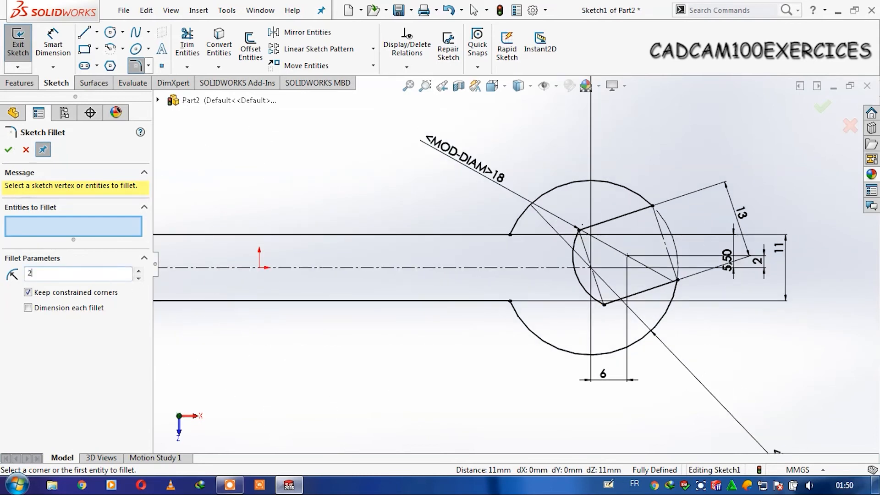
pyautogui.click(504, 235)
pyautogui.click(510, 302)
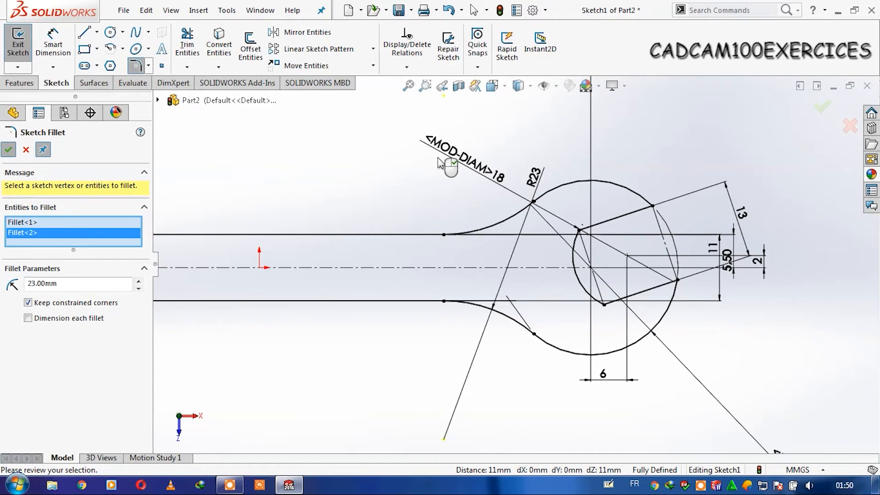
pyautogui.click(9, 149)
pyautogui.scroll(5, 417, 170)
pyautogui.scroll(-3, 383, 249)
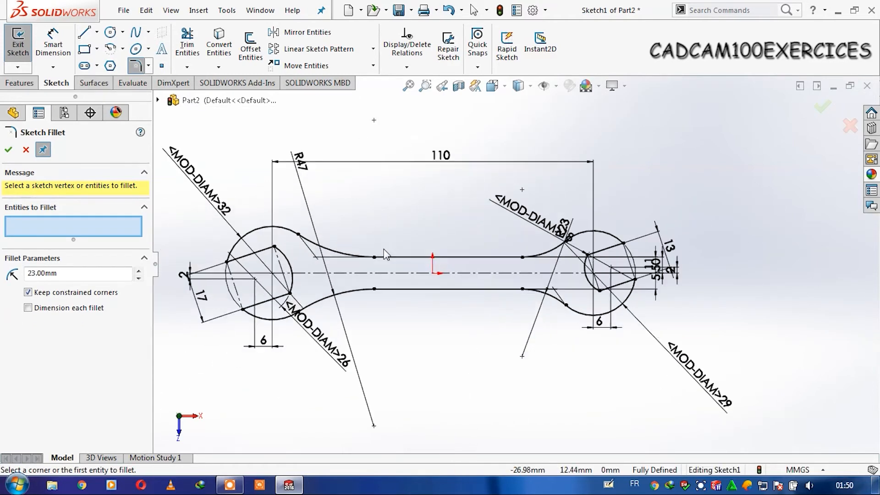
pyautogui.click(27, 153)
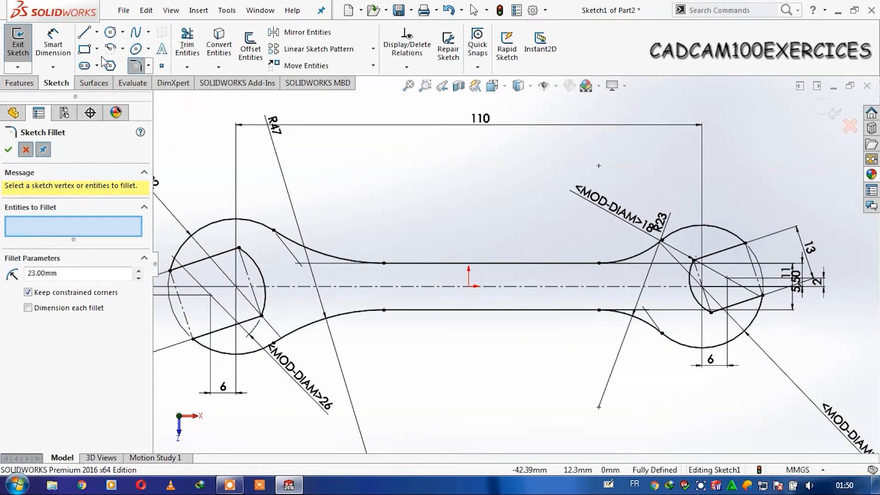
# - Close the larger head with a 16 mm radius centre-point arc joining the outer ends of its two fillets
pyautogui.click(242, 285)
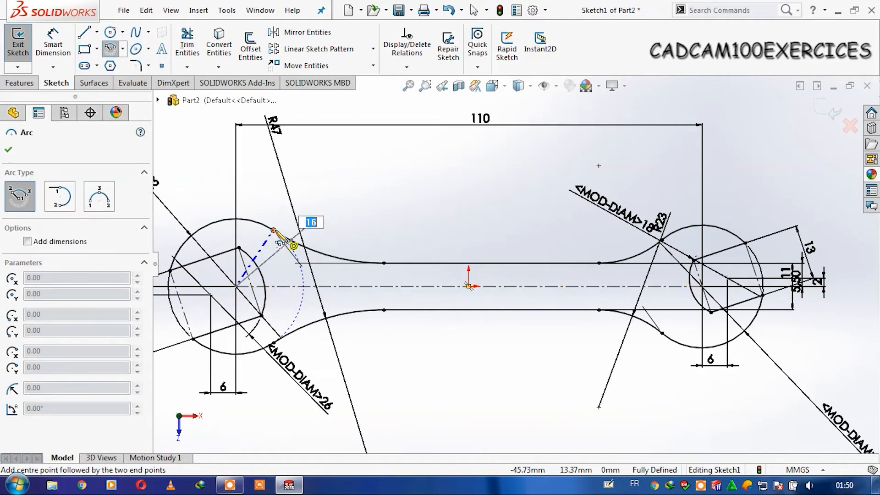
pyautogui.click(274, 230)
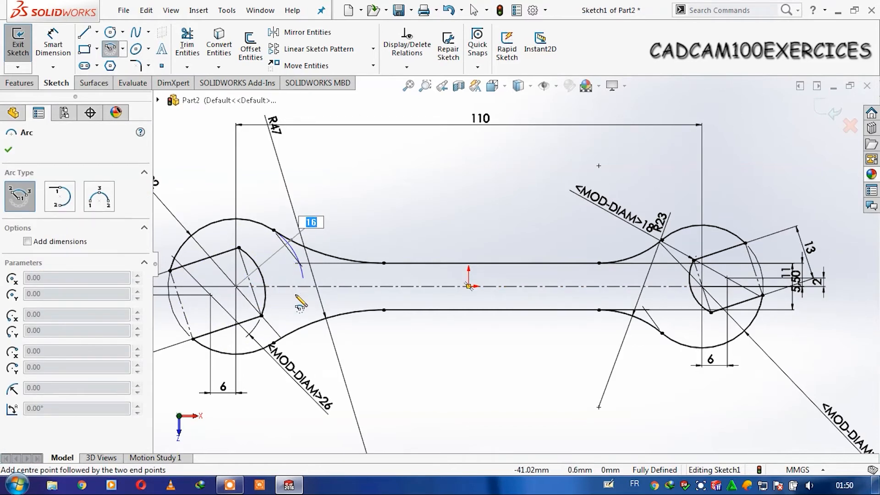
pyautogui.click(274, 343)
pyautogui.press('Escape')
pyautogui.press('f')
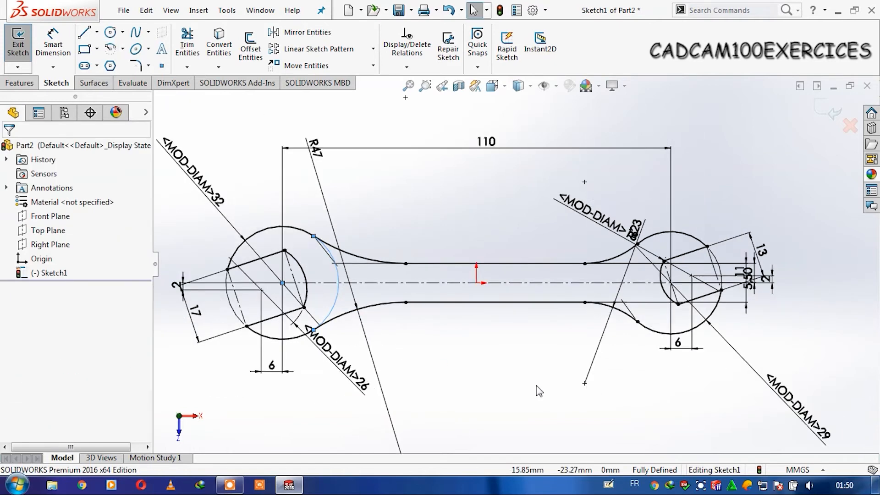
# - Close the smaller head with a 14.5 mm radius centre-point arc joining the outer ends of its two fillets
pyautogui.scroll(-5, 491, 351)
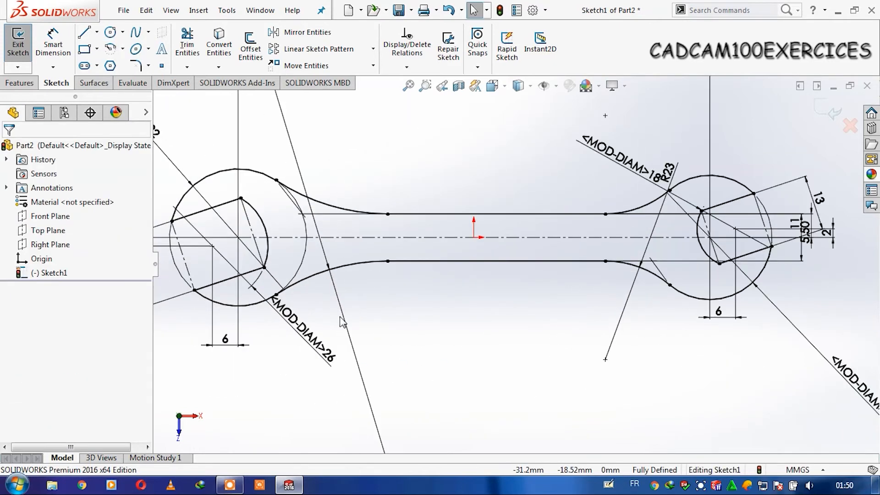
pyautogui.scroll(5, 460, 321)
pyautogui.scroll(-5, 602, 235)
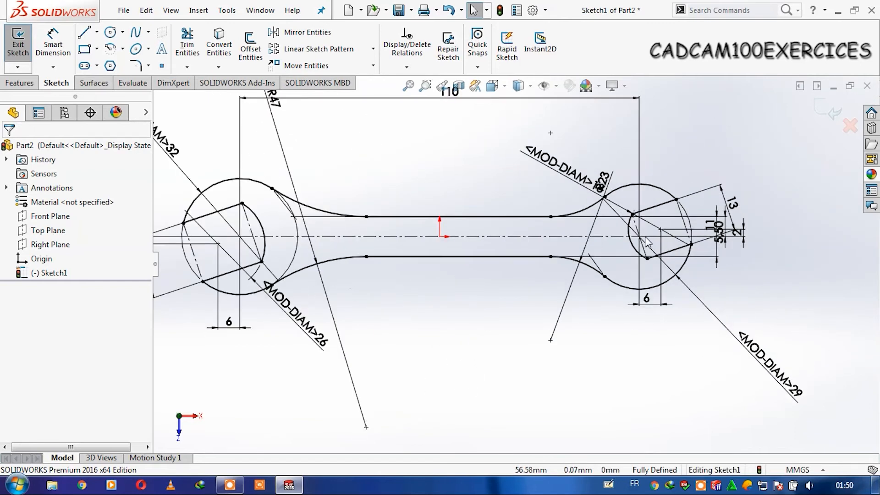
pyautogui.scroll(-1, 602, 234)
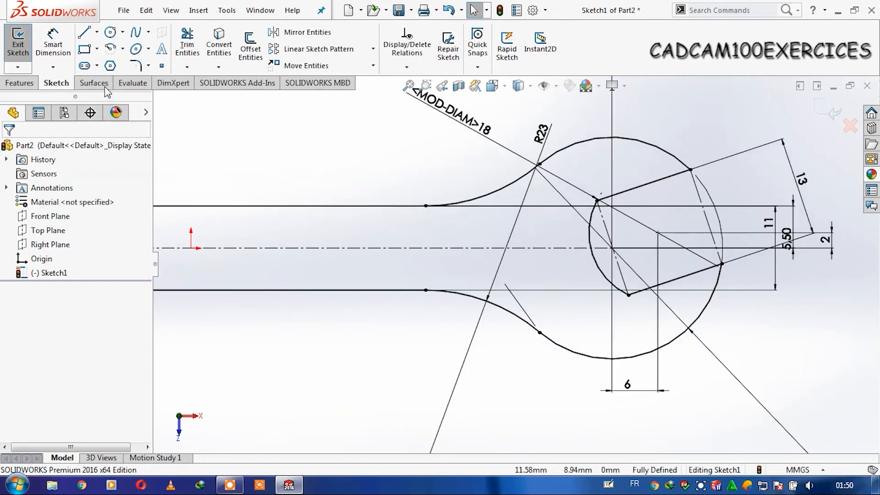
pyautogui.click(118, 51)
pyautogui.click(612, 248)
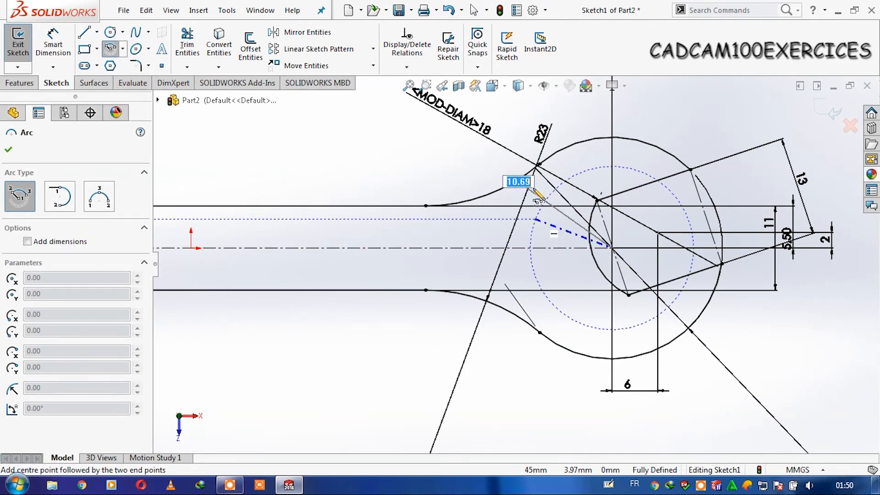
pyautogui.click(539, 331)
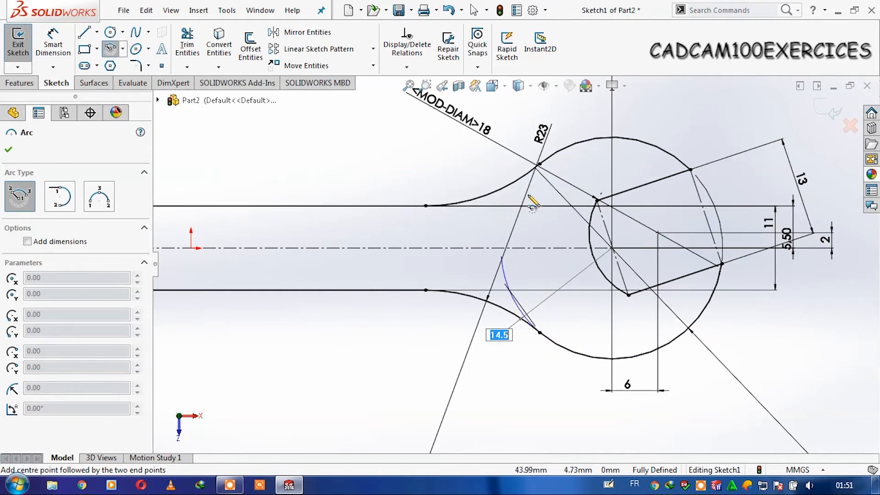
pyautogui.click(539, 165)
pyautogui.press('Escape')
# - Extrude the handle region between the two heads 3 mm with the Mid Plane end condition
pyautogui.scroll(2, 371, 338)
pyautogui.scroll(3, 365, 339)
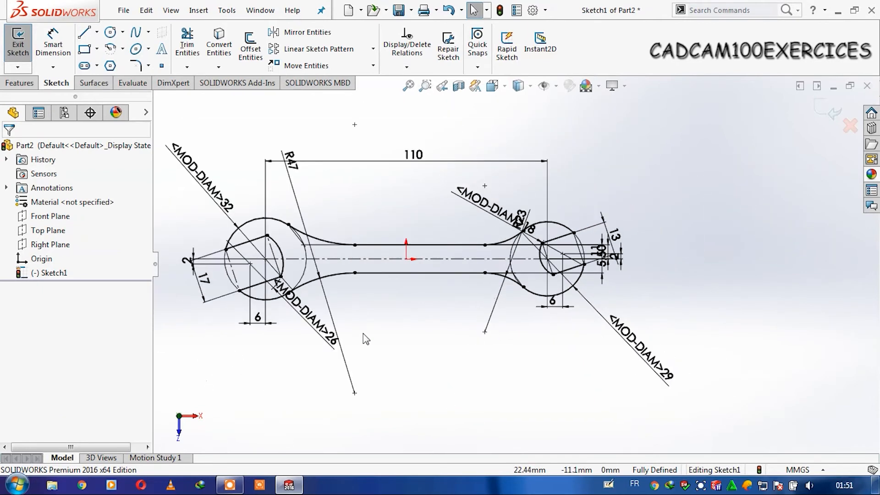
pyautogui.click(21, 84)
pyautogui.click(24, 48)
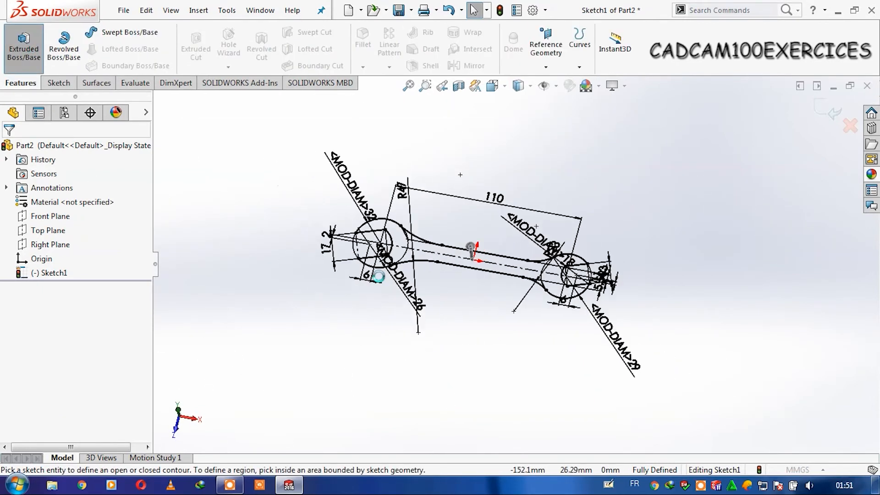
pyautogui.scroll(-5, 543, 279)
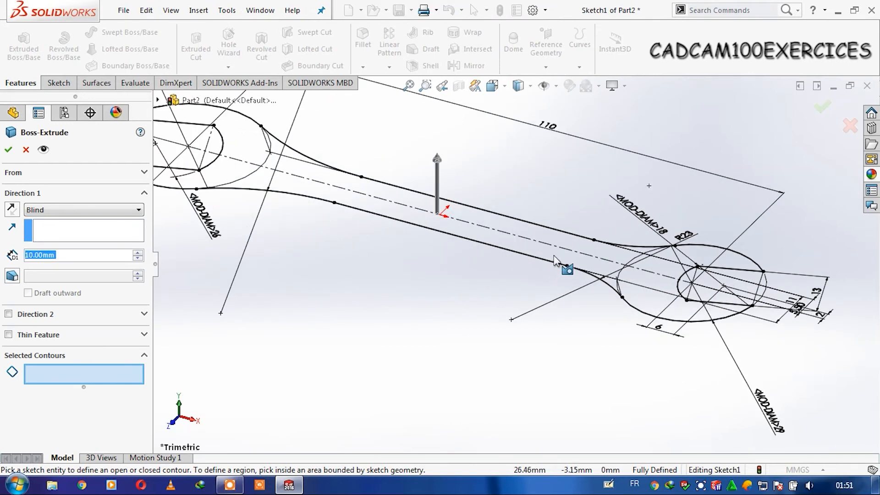
pyautogui.click(557, 258)
pyautogui.scroll(4, 495, 305)
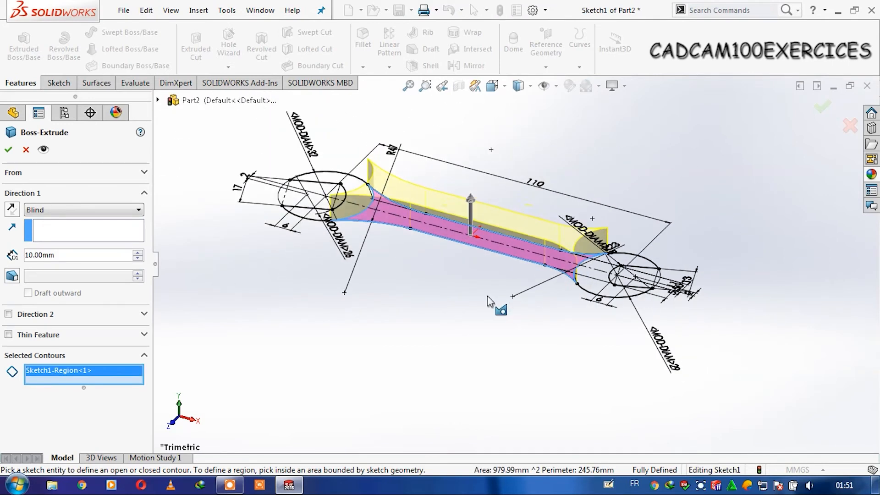
pyautogui.click(117, 210)
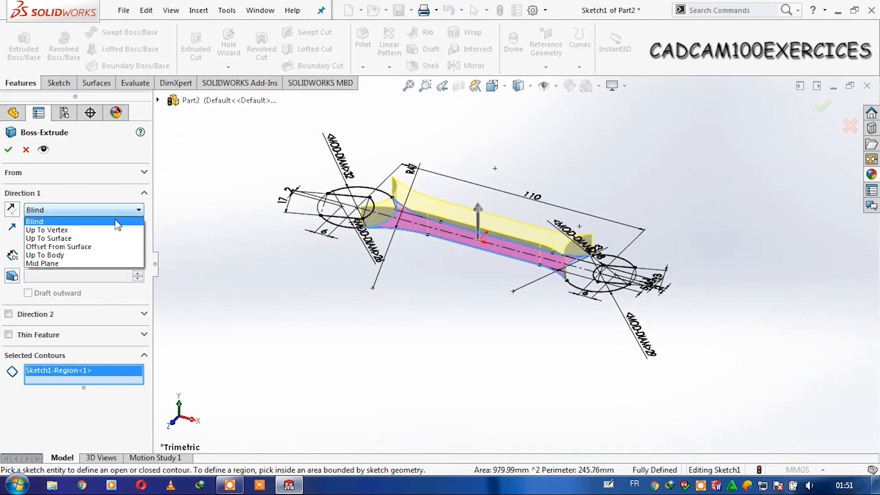
pyautogui.click(110, 259)
pyautogui.write('3')
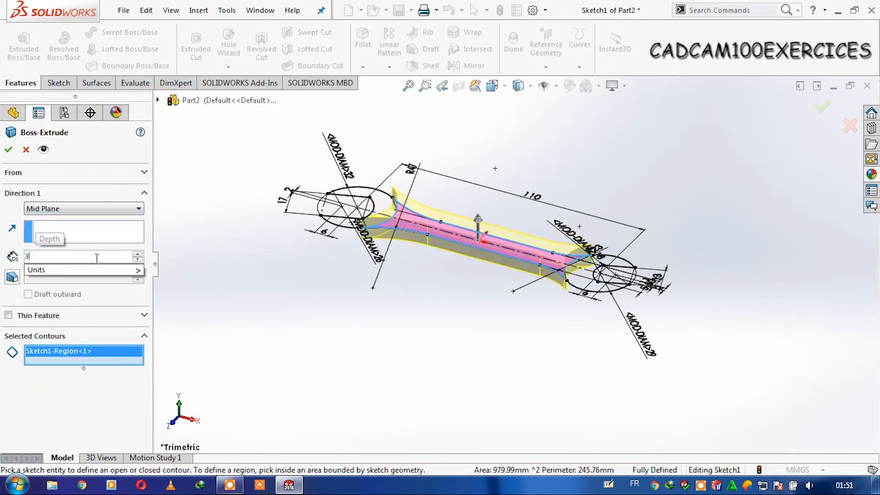
pyautogui.press('Return')
pyautogui.click(8, 150)
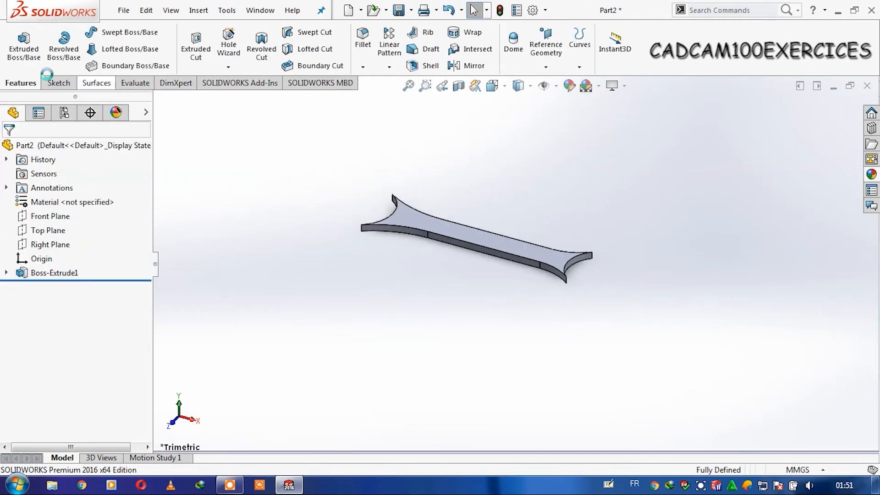
# - Start a second boss extrusion from the handle extrusion's sketch, making that sketch visible
pyautogui.click(24, 44)
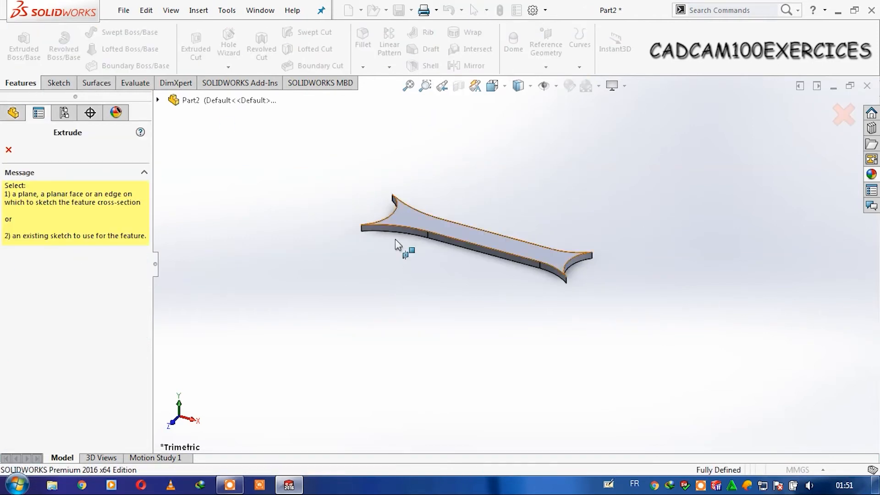
pyautogui.click(158, 101)
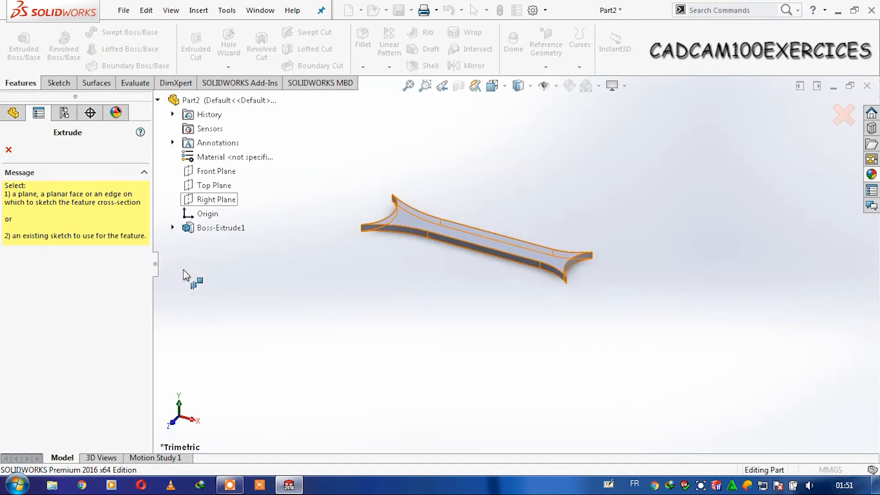
pyautogui.click(172, 227)
pyautogui.rightClick(200, 244)
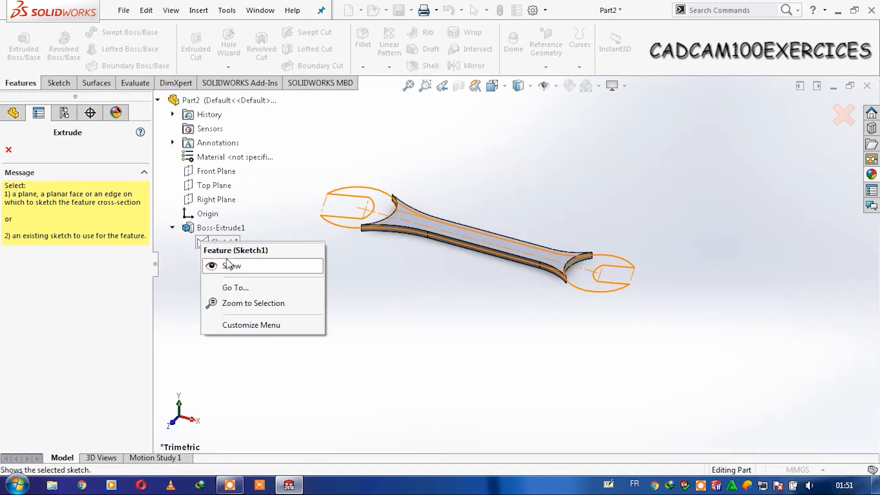
pyautogui.click(214, 265)
pyautogui.press('Escape')
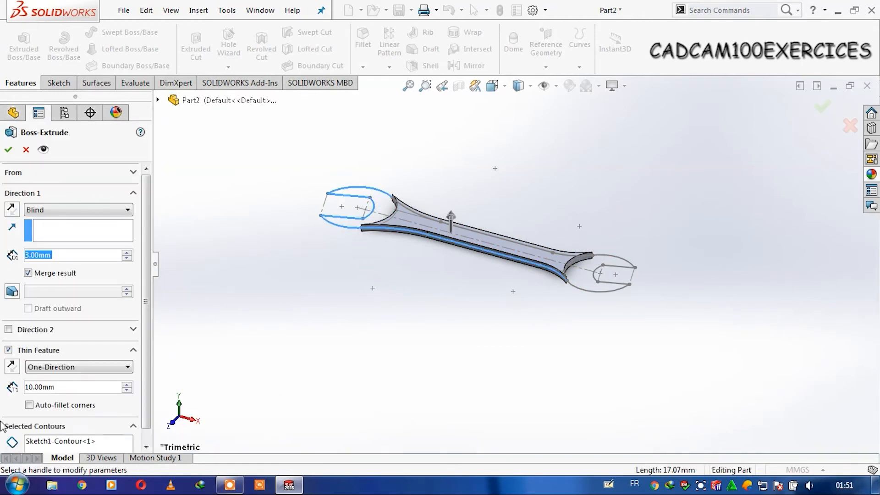
# - Turn off the thin feature option and clear the extrusion's preselected contour
pyautogui.click(7, 351)
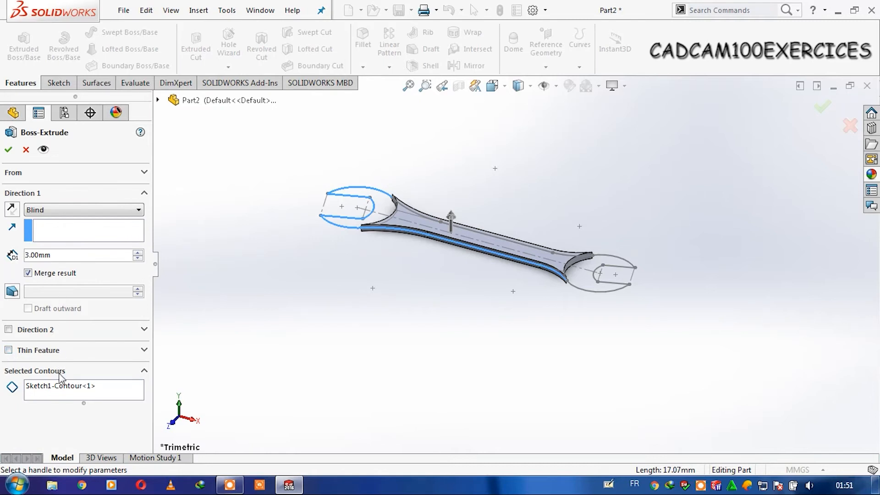
pyautogui.click(80, 389)
pyautogui.press('Delete')
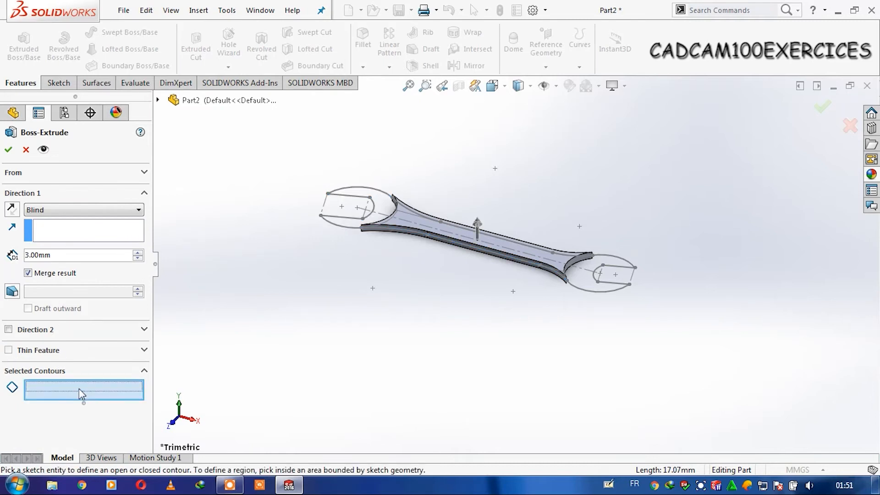
# - Extrude the two jaw head regions of the sketch 5 mm with the Mid Plane end condition
pyautogui.click(382, 207)
pyautogui.click(588, 285)
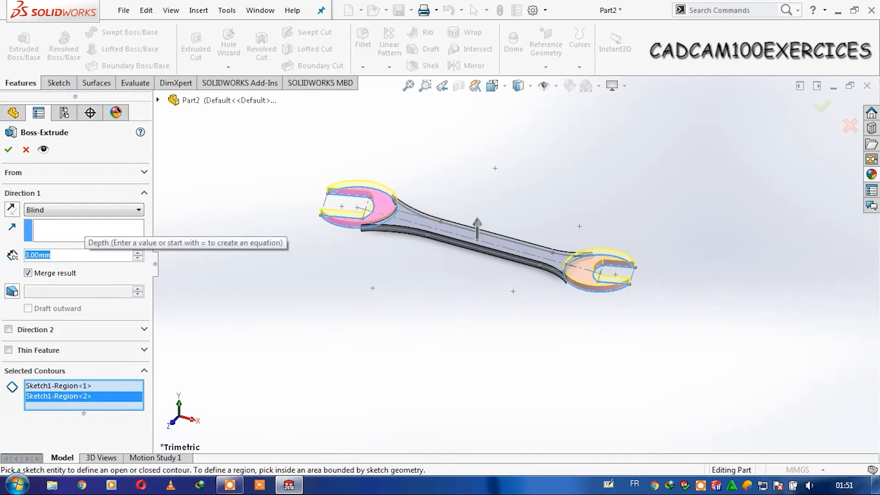
pyautogui.write('6')
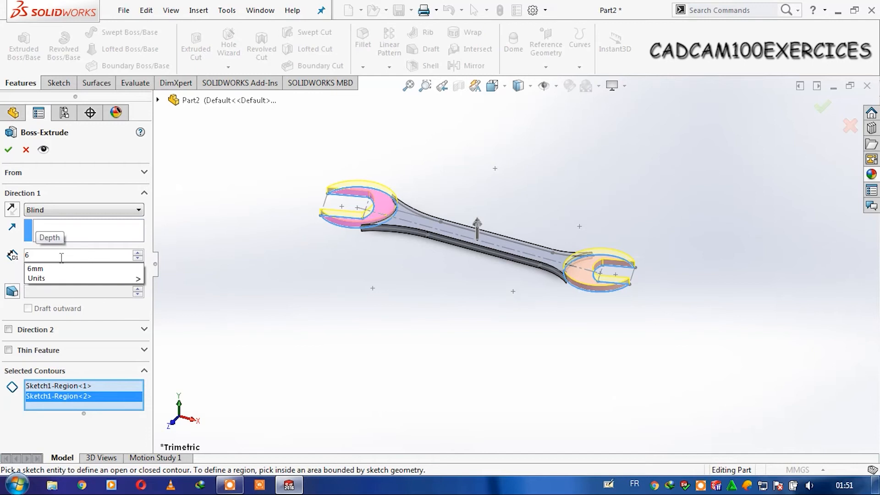
pyautogui.write('5')
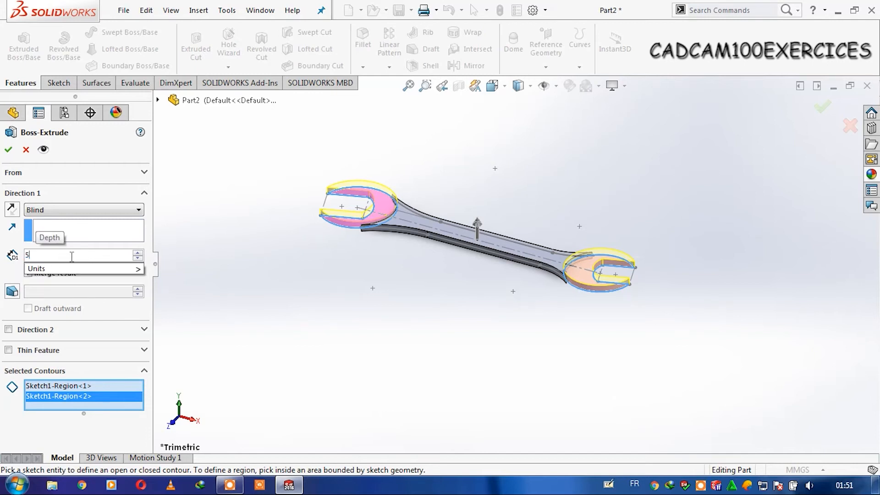
pyautogui.press('Return')
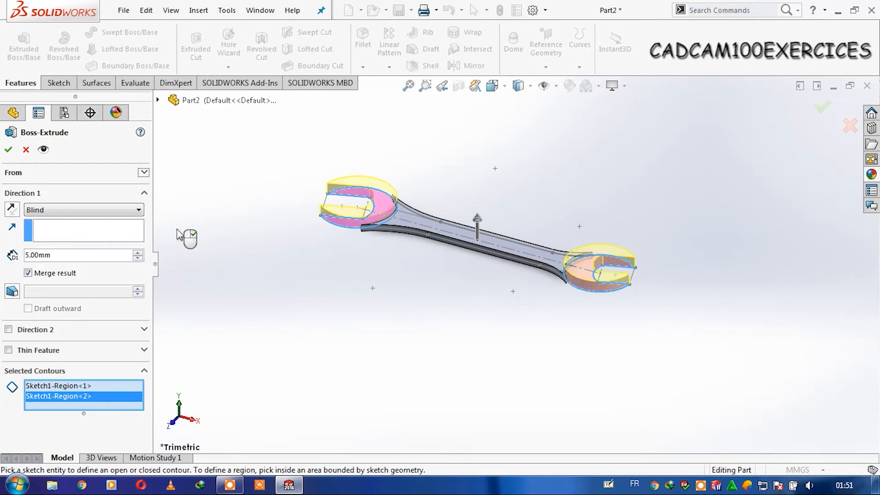
pyautogui.click(97, 214)
pyautogui.click(95, 277)
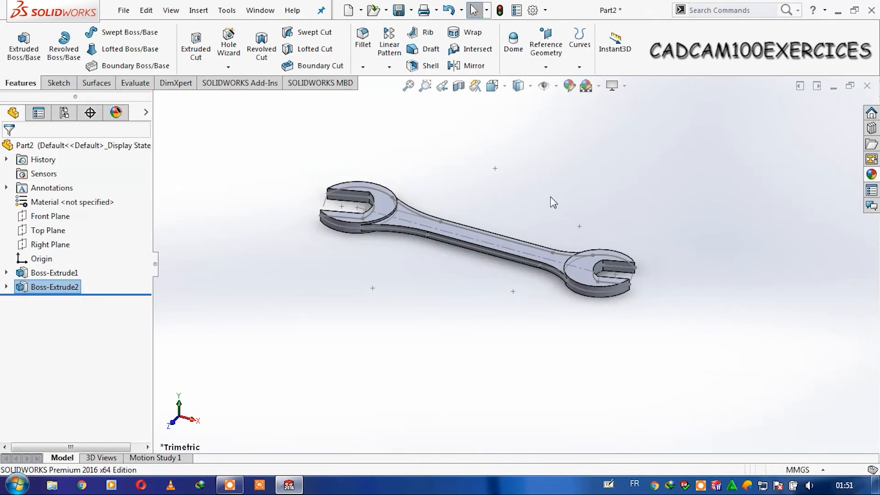
# - Hide the wrench profile sketch under the handle extrusion
pyautogui.click(554, 220)
pyautogui.click(7, 273)
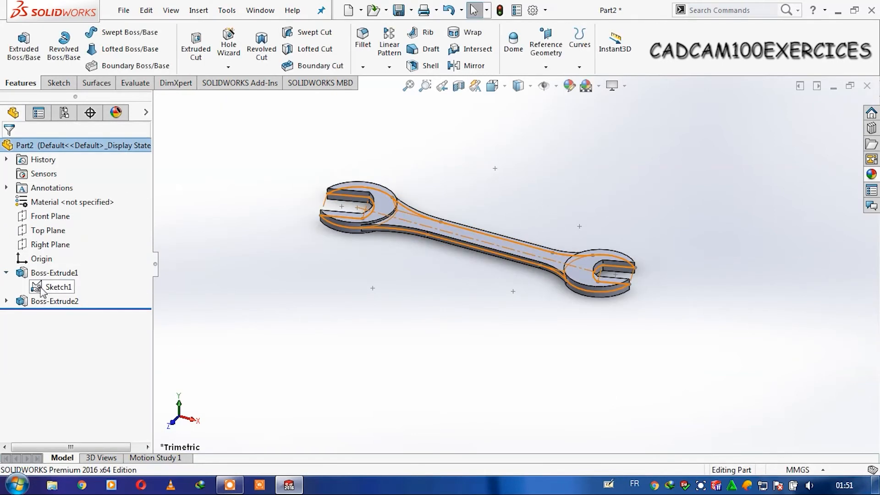
pyautogui.rightClick(54, 288)
pyautogui.click(51, 267)
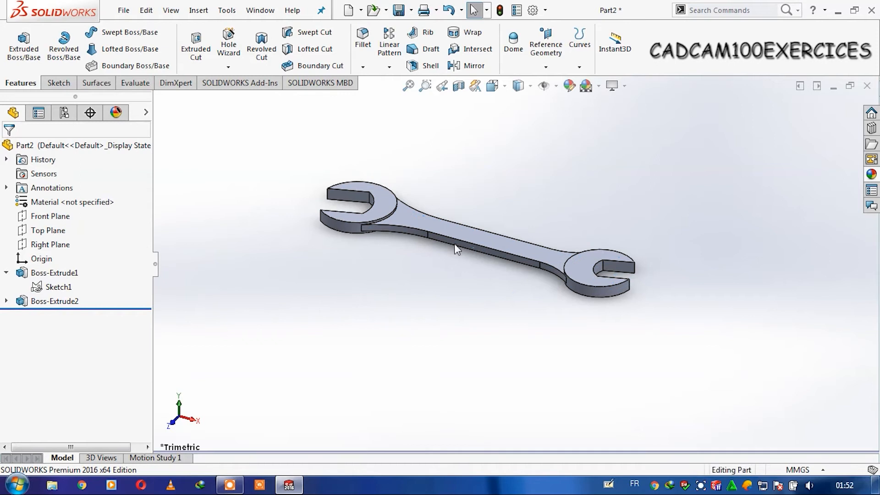
# - Preview the wrench in the Shaded display style, and restore Shaded With Edges
pyautogui.click(526, 87)
pyautogui.click(526, 122)
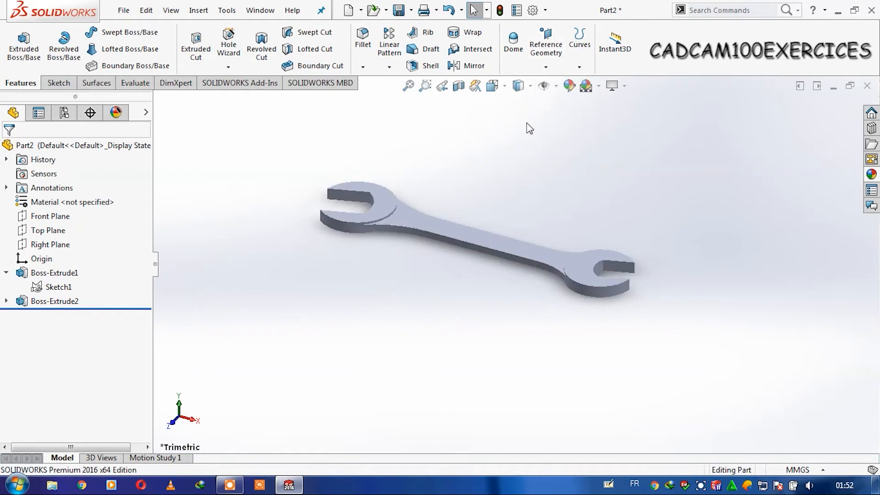
pyautogui.scroll(3, 502, 225)
pyautogui.scroll(-3, 485, 254)
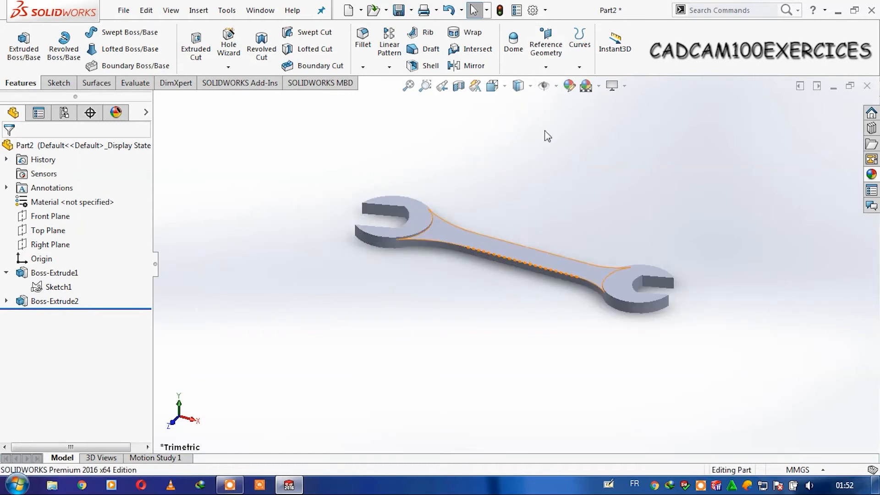
pyautogui.click(522, 91)
pyautogui.click(519, 104)
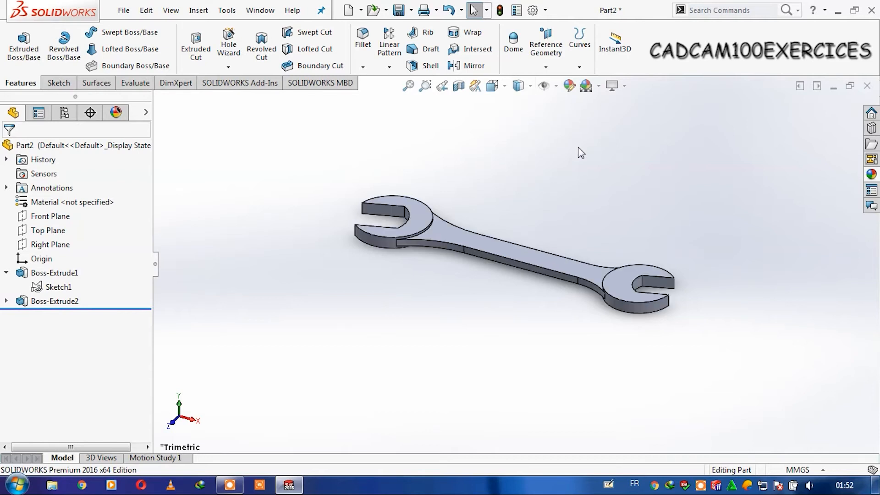
# - In the Top view, sketch a horizontal straight slot with about 3.8 mm end radius on the handle's upper face, near the larger head
pyautogui.press('space')
pyautogui.click(507, 190)
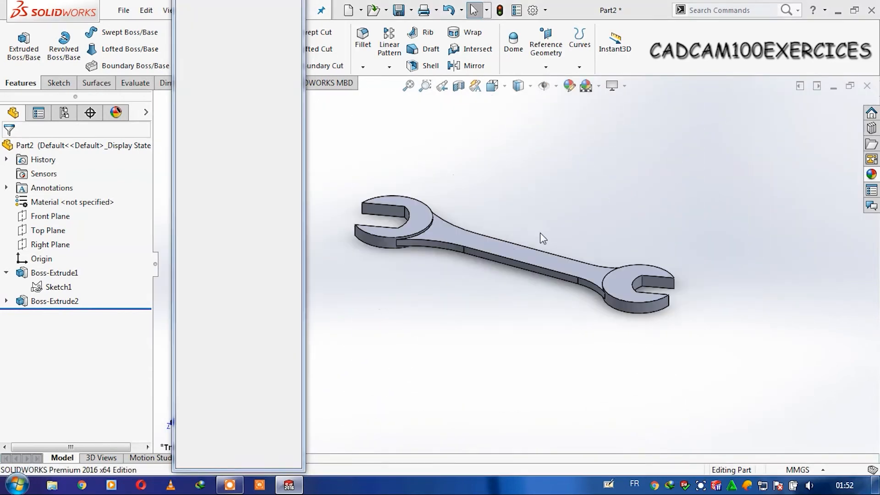
pyautogui.scroll(-3, 539, 247)
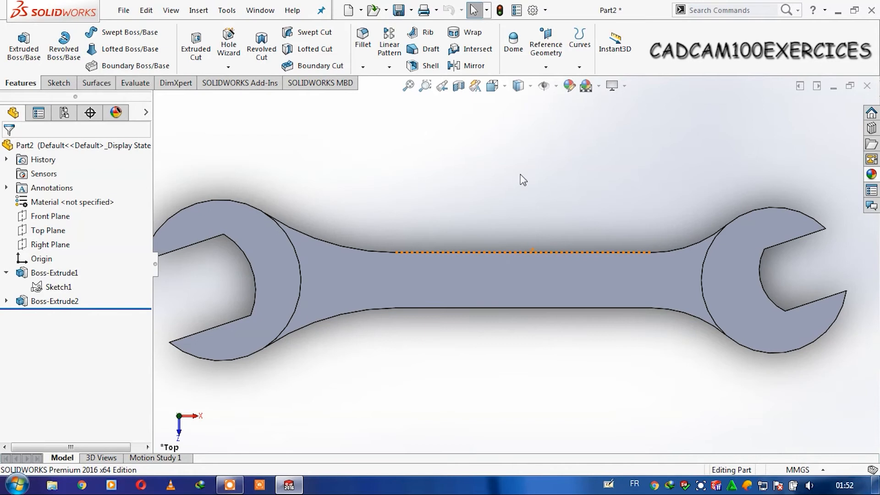
pyautogui.click(68, 84)
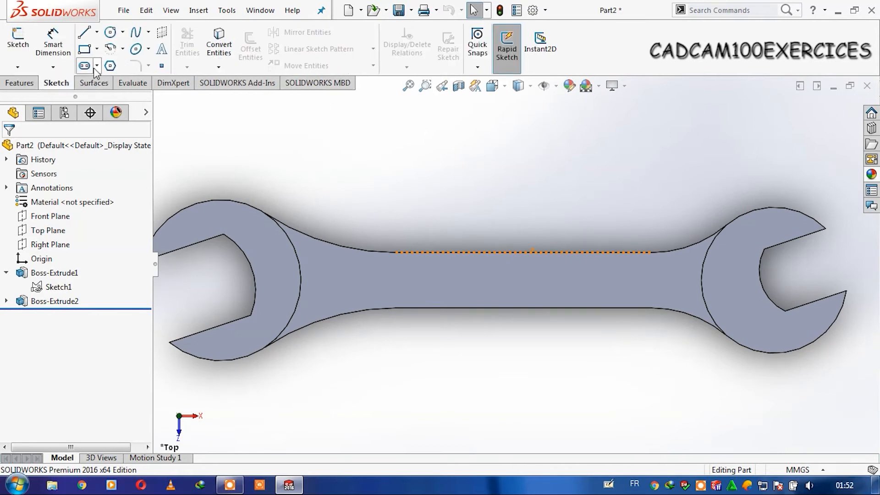
pyautogui.click(86, 66)
pyautogui.click(364, 282)
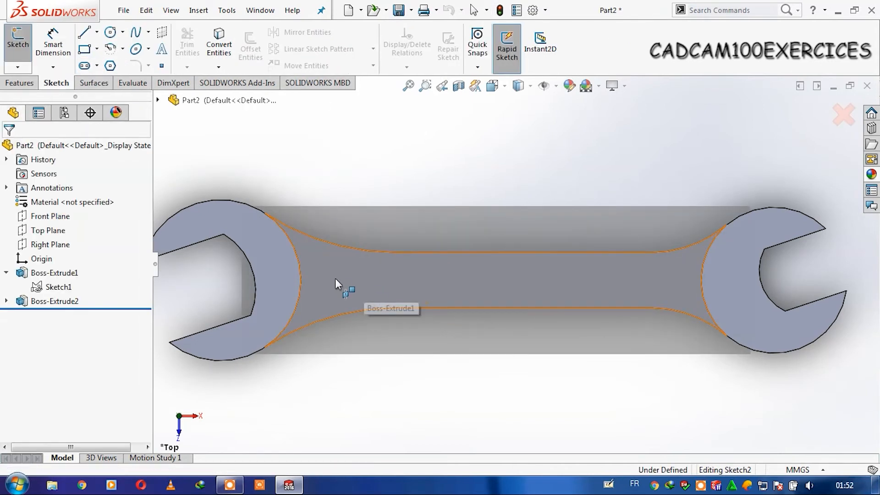
pyautogui.click(343, 282)
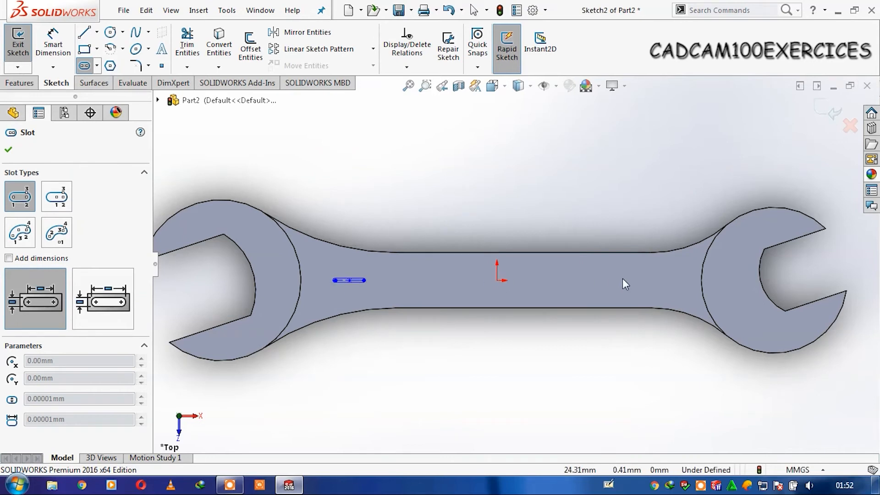
pyautogui.click(405, 298)
pyautogui.press('Escape')
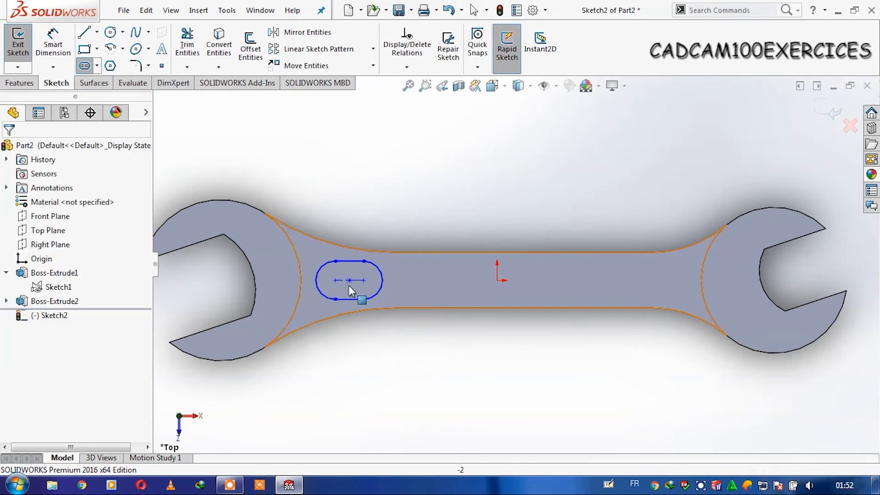
# - Make the slot's centre point coincident with the origin
pyautogui.keyDown('ctrl'); pyautogui.click(499, 281); pyautogui.keyUp('ctrl')
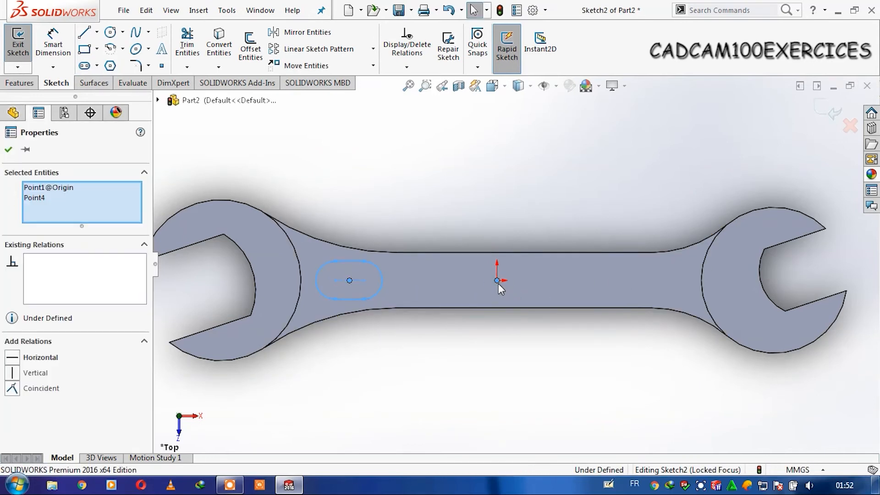
pyautogui.click(534, 228)
pyautogui.click(565, 228)
pyautogui.click(524, 206)
# - Dimension the slot's end arc with a radius of 3.25 mm
pyautogui.click(64, 44)
pyautogui.click(326, 264)
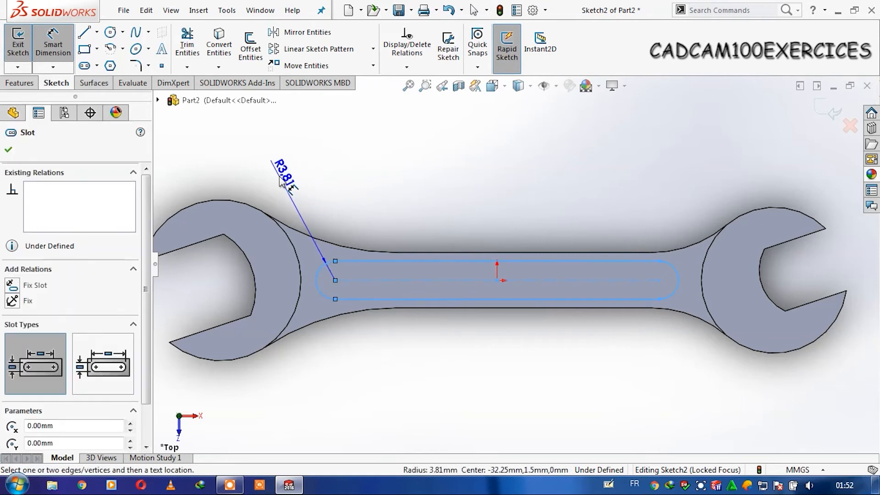
pyautogui.click(281, 180)
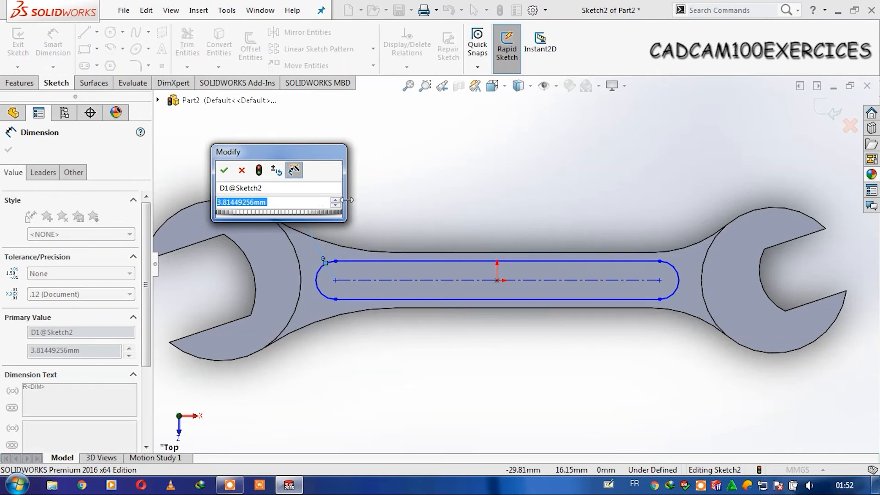
pyautogui.moveTo(214, 156); pyautogui.dragTo(407, 124)
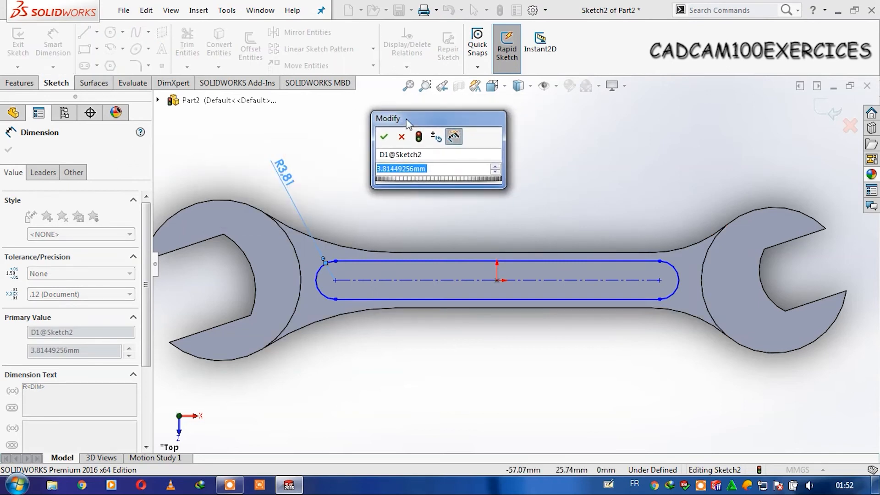
pyautogui.write('3.25')
pyautogui.press('Return')
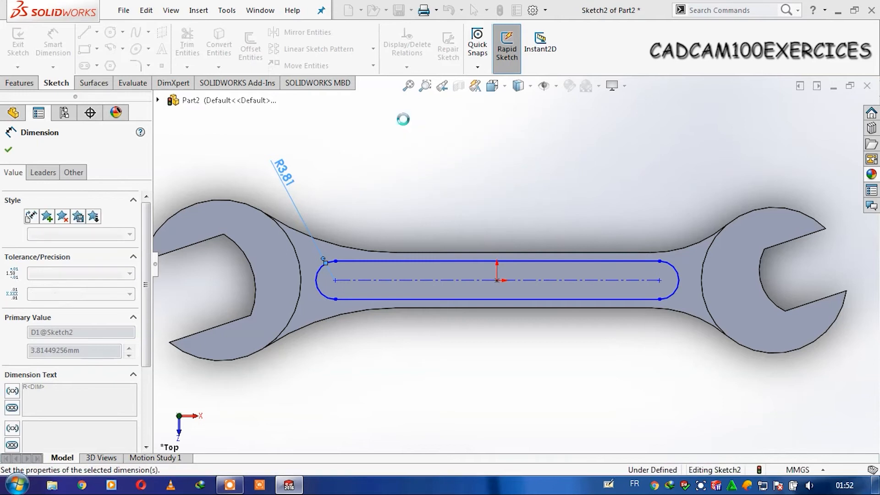
# - Dimension the slot's centre-to-centre length as 55 mm and make its centreline horizontal
pyautogui.scroll(-2, 535, 299)
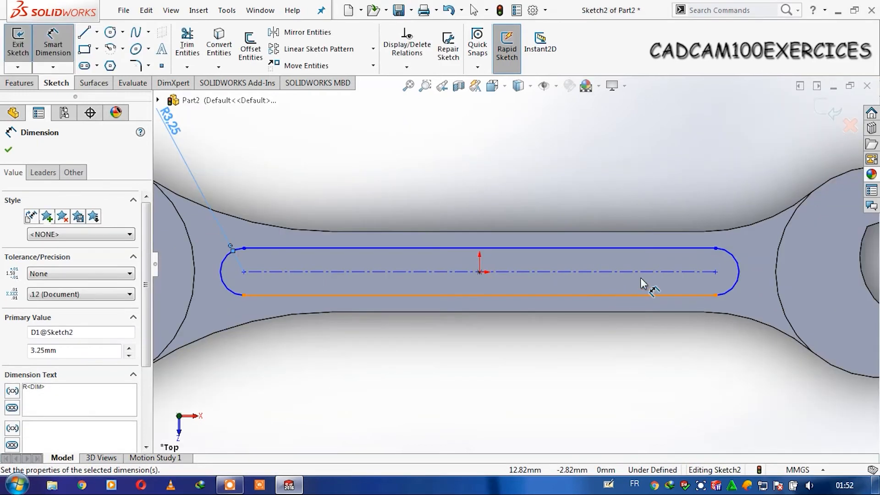
pyautogui.click(714, 272)
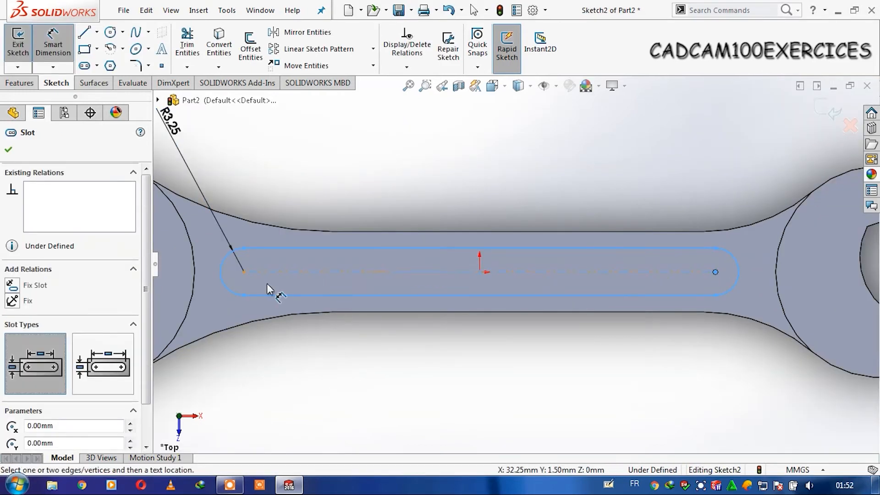
pyautogui.click(402, 274)
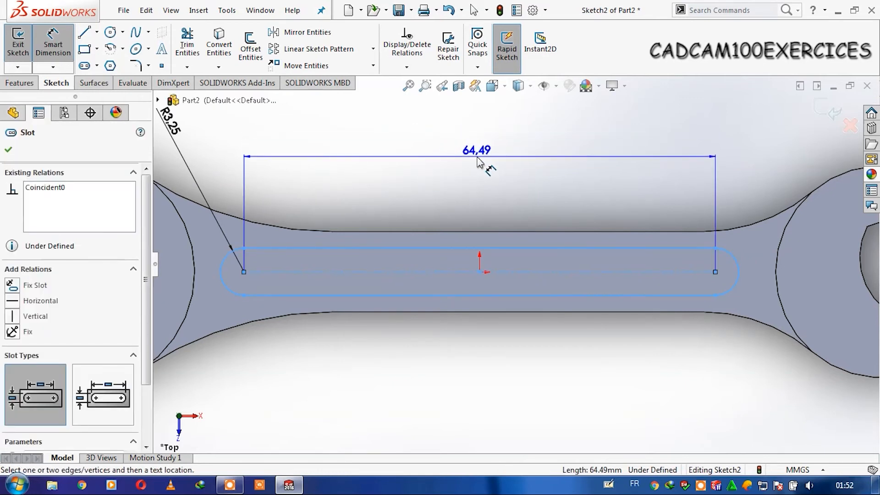
pyautogui.click(481, 160)
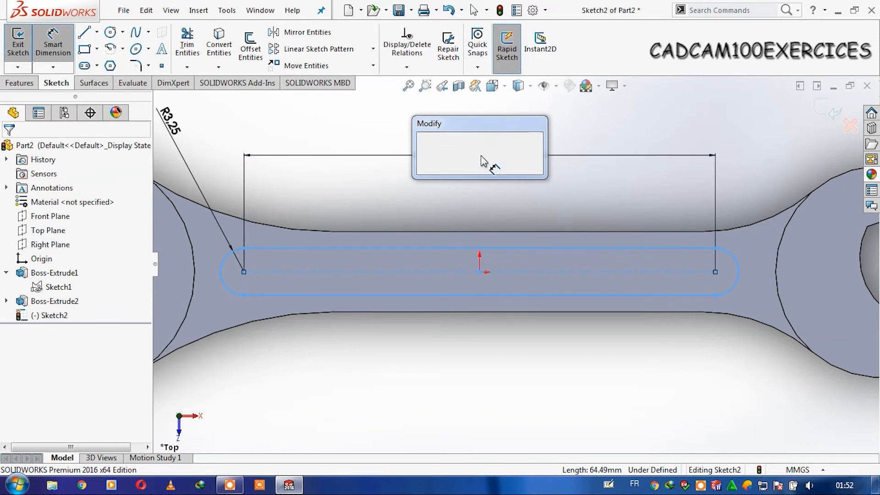
pyautogui.write('55')
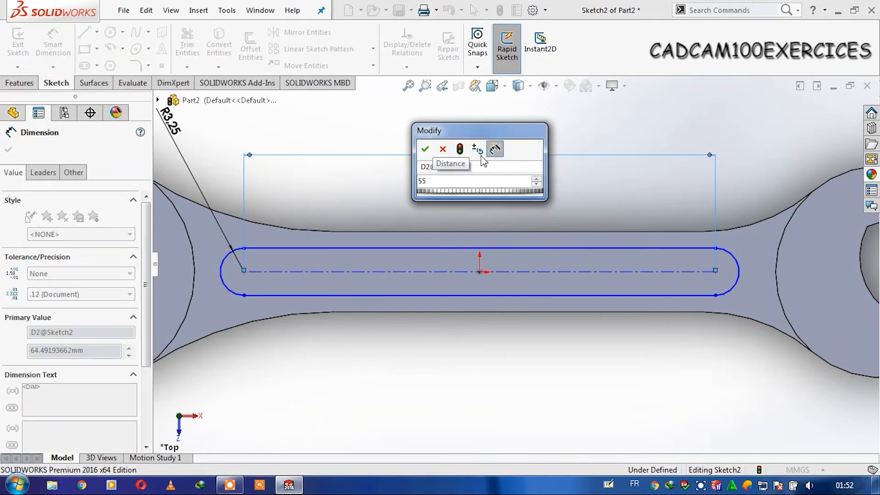
pyautogui.press('Return')
pyautogui.scroll(-3, 547, 273)
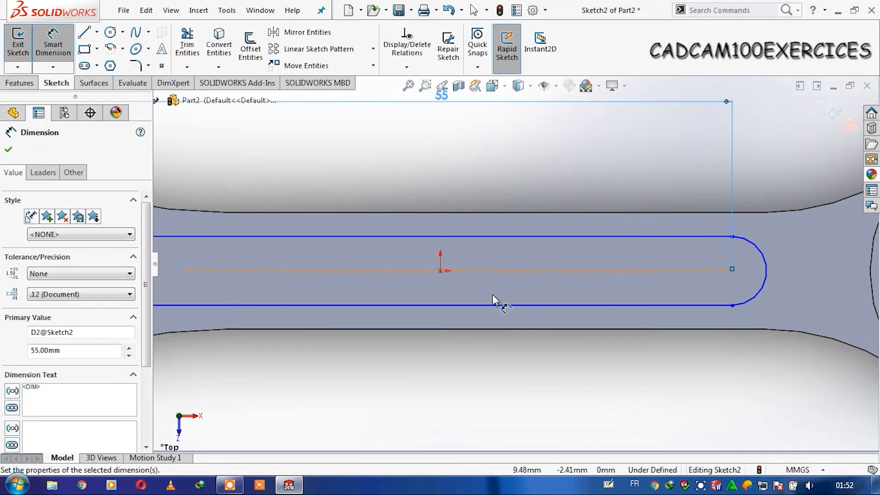
pyautogui.scroll(2, 477, 286)
pyautogui.press('Escape')
pyautogui.press('Escape')
pyautogui.click(618, 270)
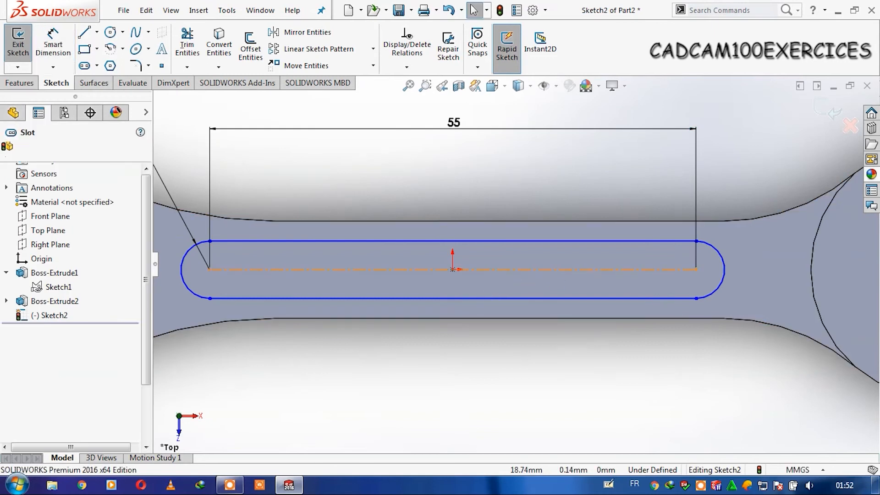
pyautogui.click(541, 339)
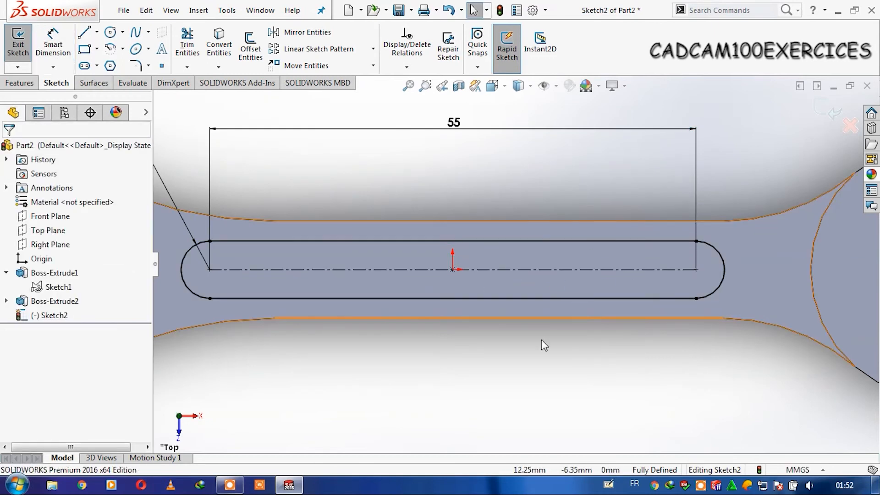
# - Cut the slot profile into the handle with a Blind Extruded Cut 0.7 mm deep
pyautogui.scroll(3, 537, 342)
pyautogui.press('Up')
pyautogui.press('Up')
pyautogui.press('Up')
pyautogui.press('Down')
pyautogui.press('Down')
pyautogui.press('Down')
pyautogui.press('Up')
pyautogui.press('Up')
pyautogui.press('Up')
pyautogui.press('Up')
pyautogui.press('Up')
pyautogui.press('Up')
pyautogui.scroll(-4, 501, 262)
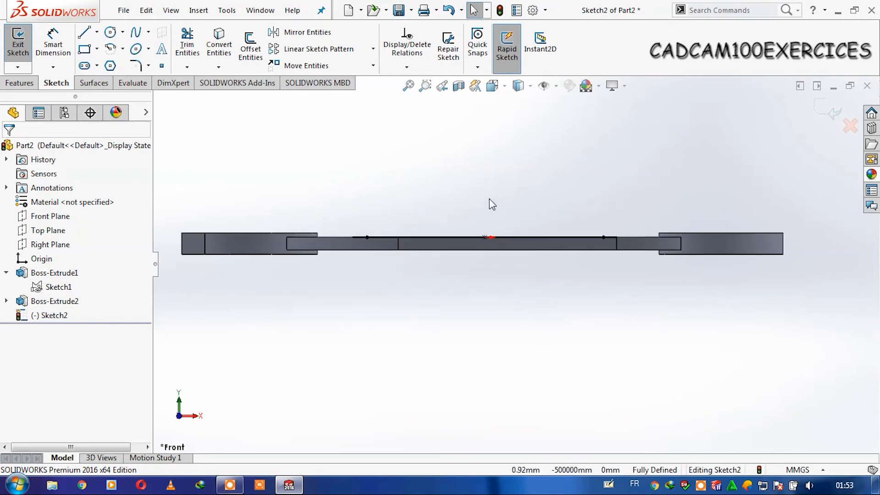
pyautogui.click(21, 83)
pyautogui.click(196, 48)
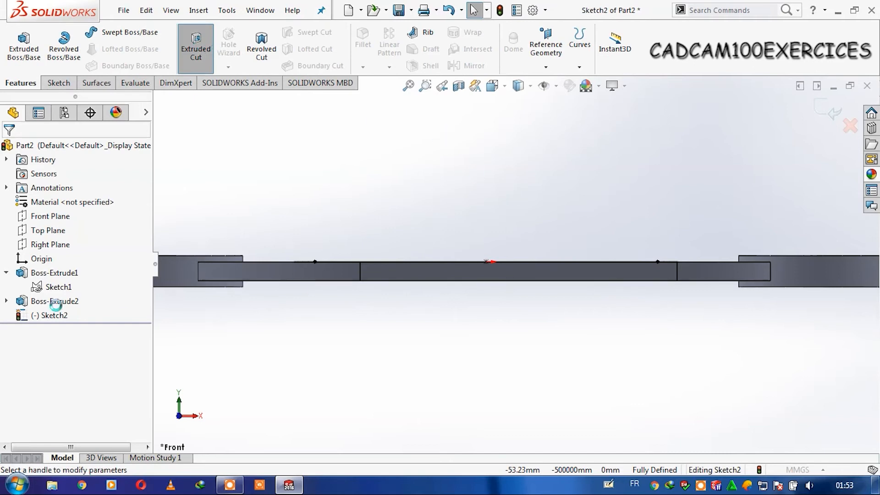
pyautogui.write('0.7')
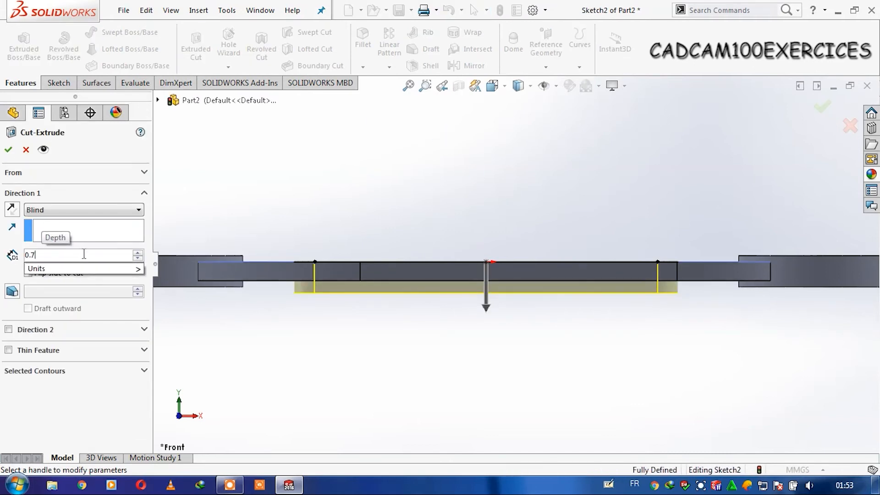
pyautogui.press('Return')
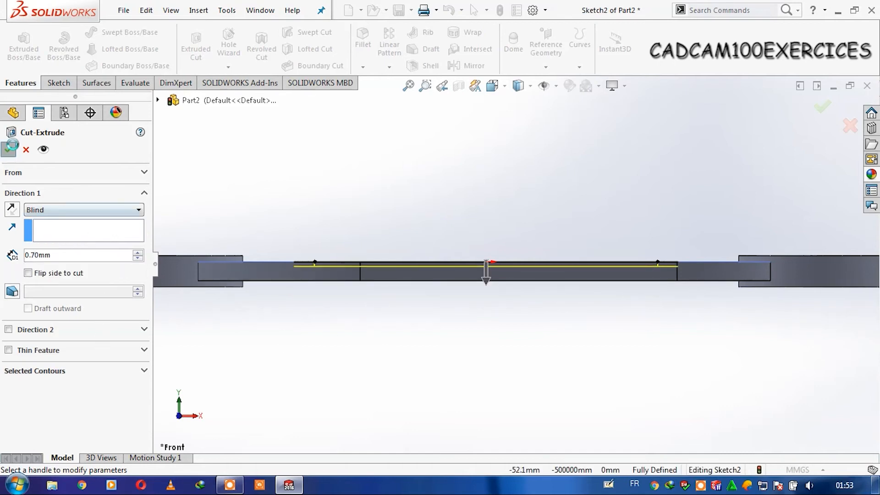
pyautogui.press('Return')
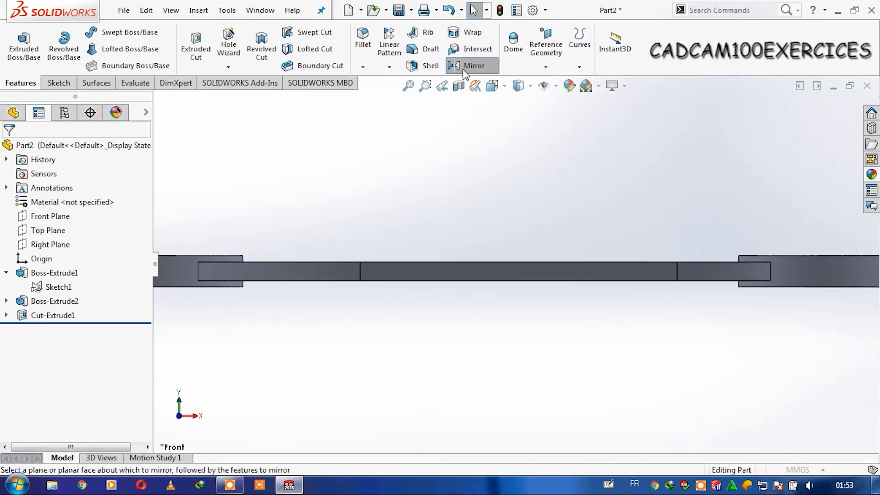
# - Mirror the slot recess cut about the Top Plane onto the handle's opposite face
pyautogui.click(465, 66)
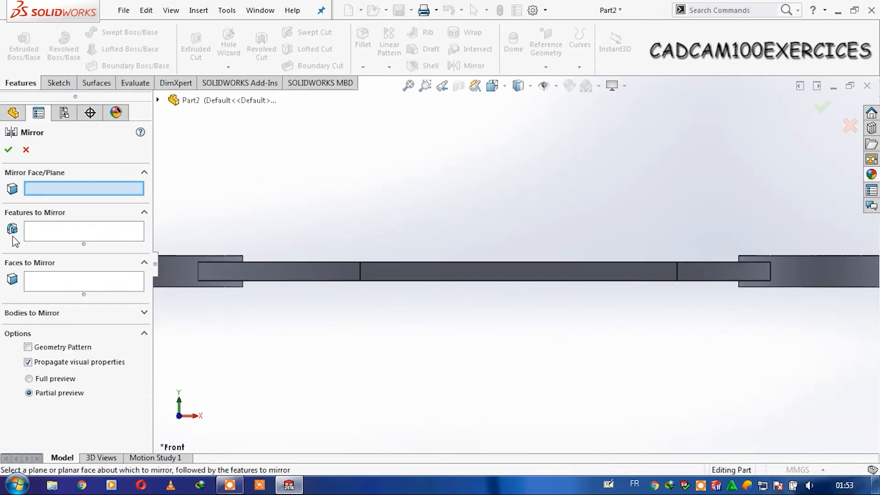
pyautogui.click(159, 101)
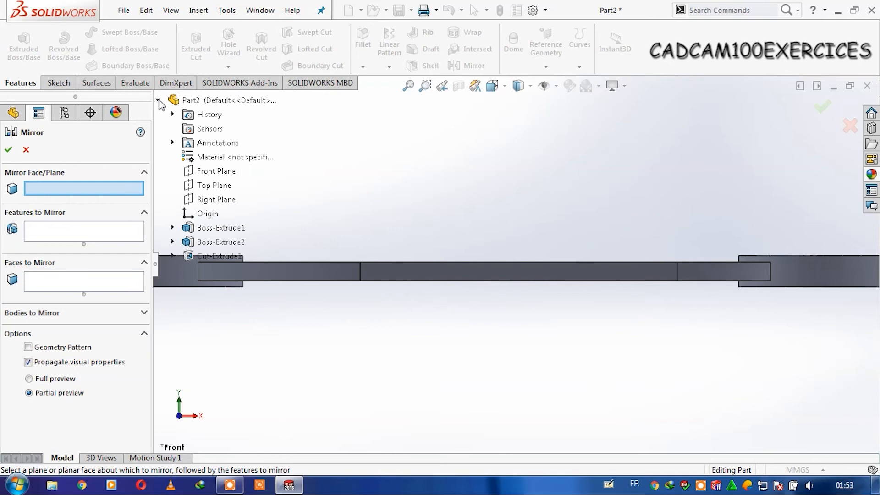
pyautogui.click(207, 186)
pyautogui.click(222, 257)
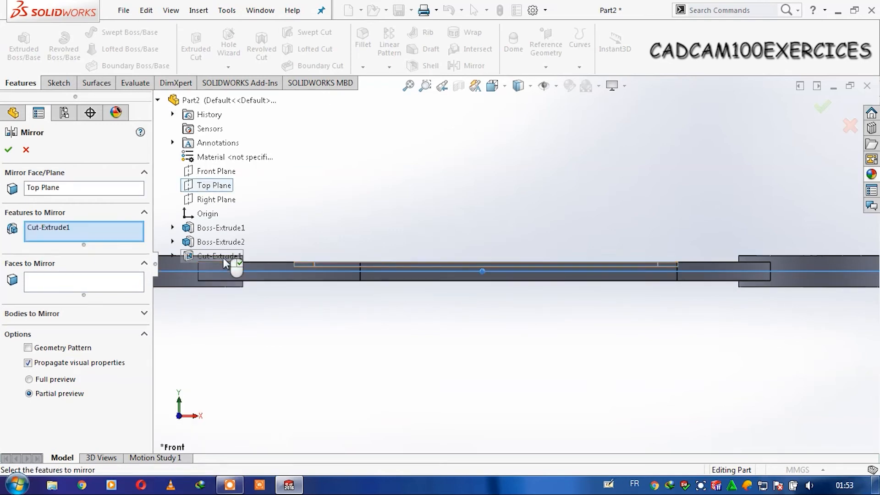
pyautogui.click(8, 150)
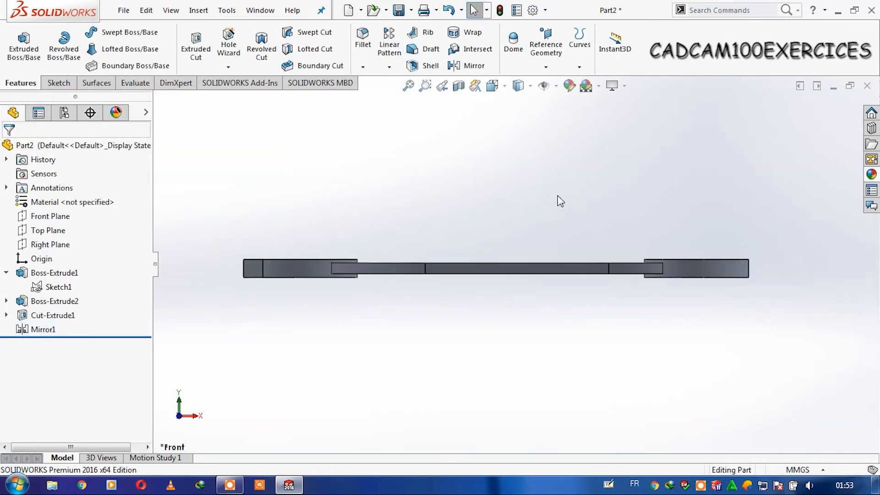
# - Examine the wrench from several angles to check the slot recess on both faces of the handle
pyautogui.press('Down')
pyautogui.press('Down')
pyautogui.press('Down')
pyautogui.press('Down')
pyautogui.press('Down')
pyautogui.press('Up')
pyautogui.press('Up')
pyautogui.press('Up')
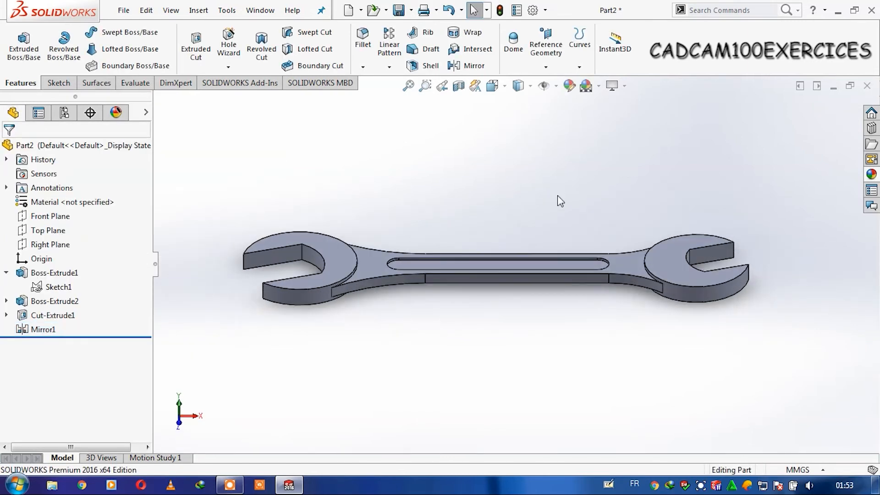
pyautogui.press('Up')
pyautogui.press('Up')
pyautogui.press('Left')
pyautogui.press('Left')
pyautogui.press('Left')
pyautogui.press('Left')
pyautogui.press('Left')
pyautogui.press('Left')
pyautogui.press('Down')
pyautogui.press('Down')
pyautogui.press('Down')
pyautogui.press('Down')
pyautogui.press('Down')
pyautogui.press('Down')
pyautogui.press('Down')
pyautogui.press('Up')
# - Start a sketch on the recess floor and draw a construction centreline across the slot's full width near its upper end
pyautogui.scroll(4, 553, 202)
pyautogui.scroll(-3, 526, 224)
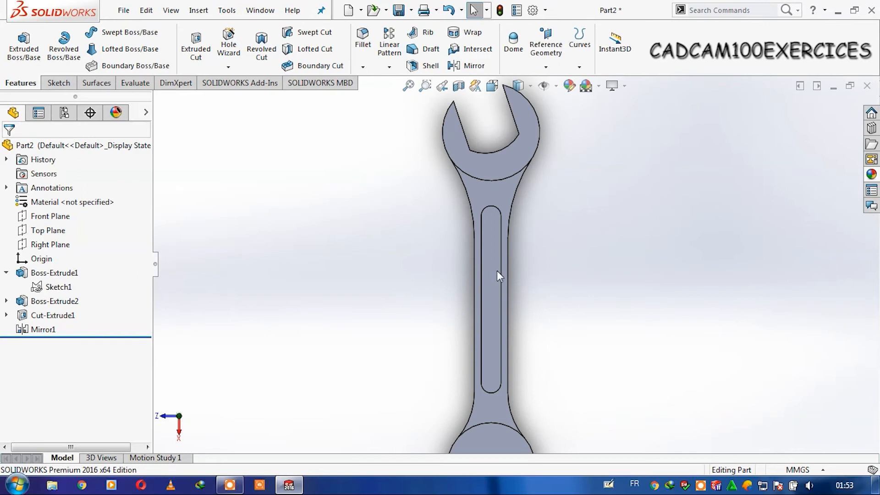
pyautogui.scroll(-2, 496, 274)
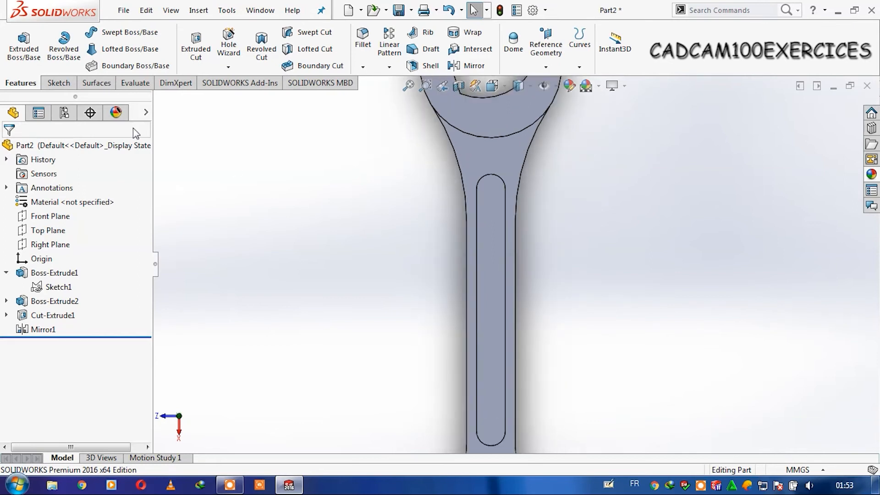
pyautogui.click(55, 84)
pyautogui.click(96, 32)
pyautogui.click(112, 63)
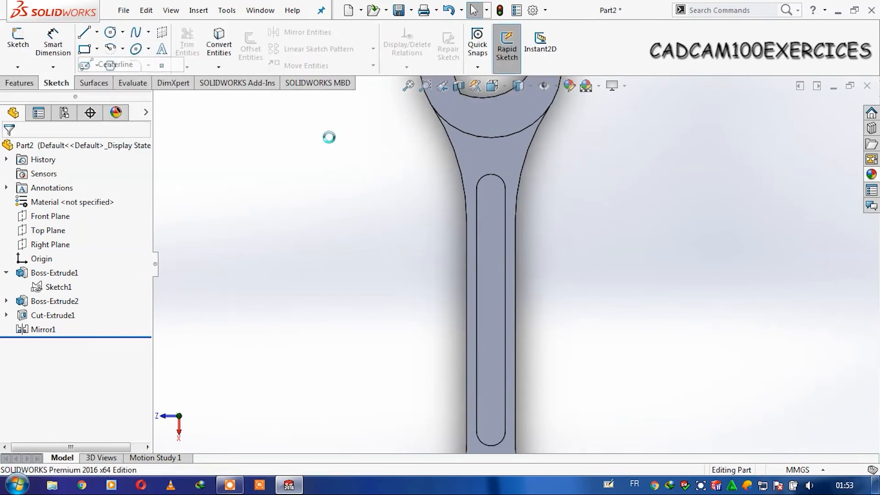
pyautogui.click(472, 215)
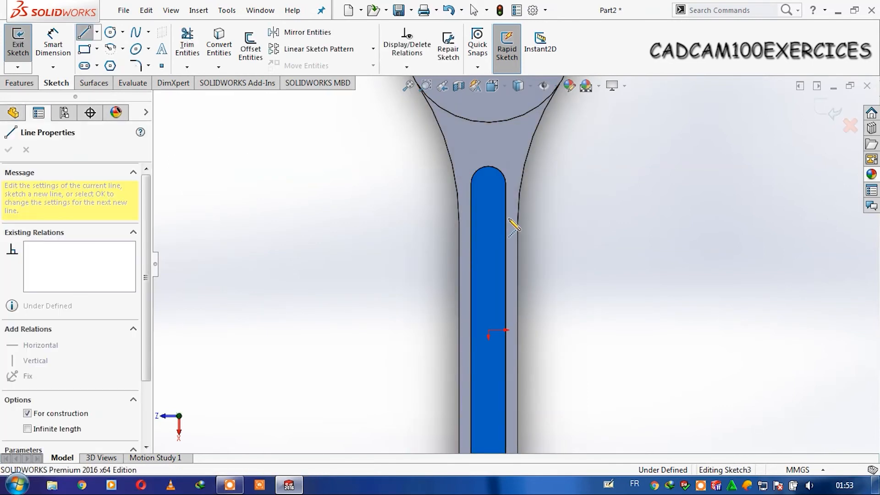
pyautogui.click(506, 214)
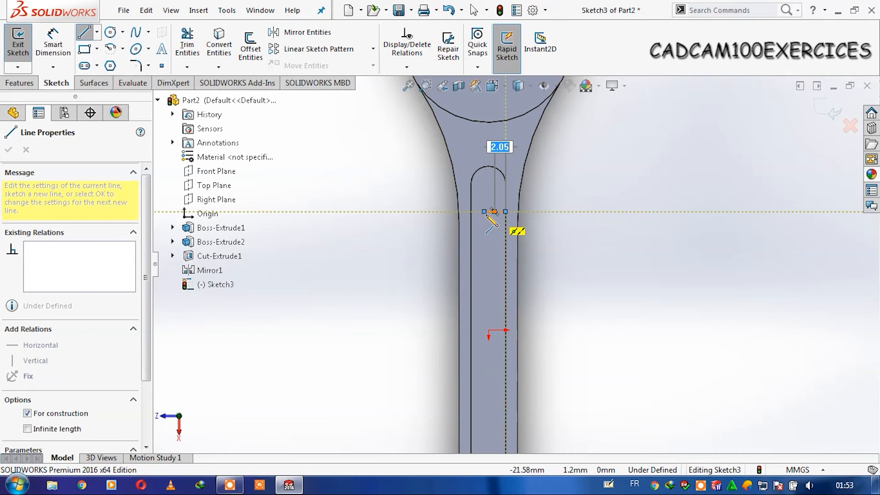
pyautogui.click(484, 213)
pyautogui.press('Escape')
pyautogui.moveTo(484, 212); pyautogui.dragTo(472, 211)
# - Sketch a second construction centreline about 6.5 mm long across the slot near its lower end
pyautogui.scroll(6, 568, 350)
pyautogui.scroll(-5, 504, 347)
pyautogui.click(592, 275)
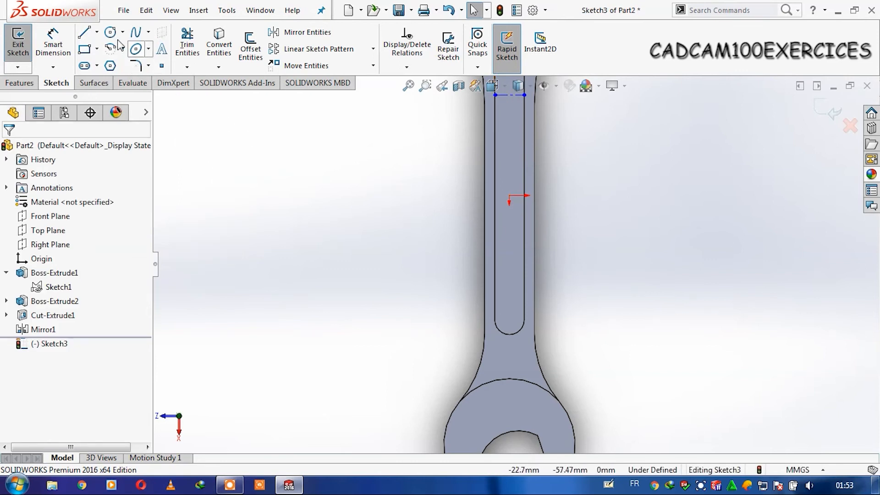
pyautogui.click(97, 32)
pyautogui.click(112, 63)
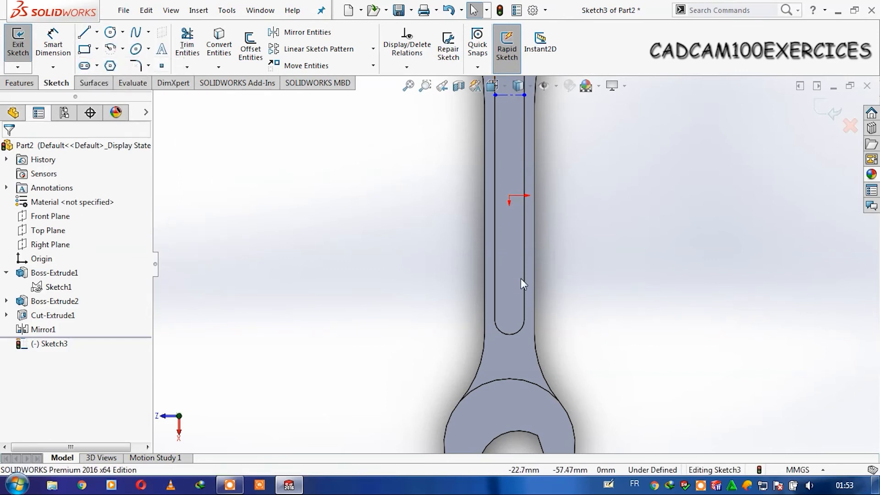
pyautogui.click(495, 280)
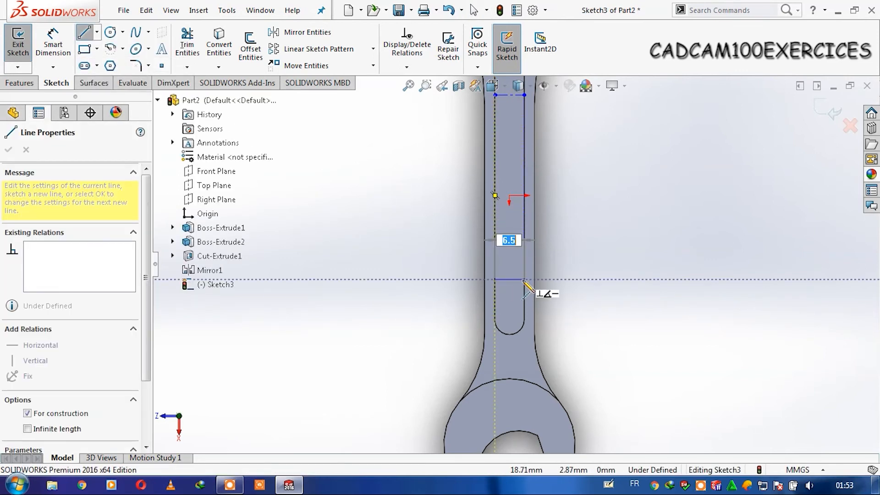
pyautogui.click(524, 280)
pyautogui.press('Escape')
pyautogui.scroll(3, 546, 246)
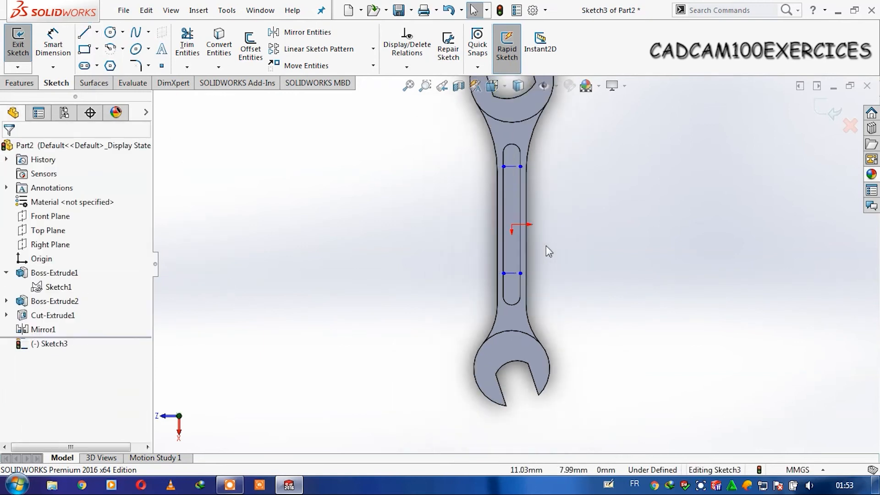
# - Dimension the distance between the two centrelines as 50 mm and revise it to 45 mm
pyautogui.click(53, 46)
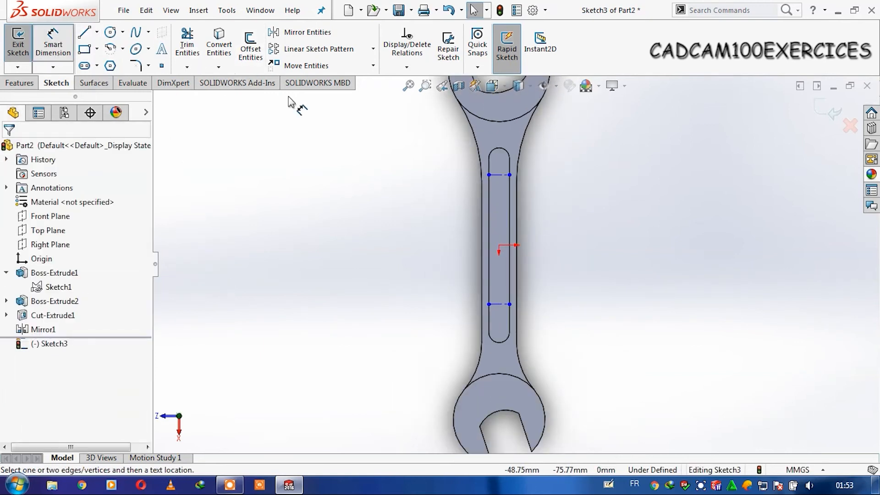
pyautogui.click(502, 175)
pyautogui.click(499, 304)
pyautogui.click(618, 242)
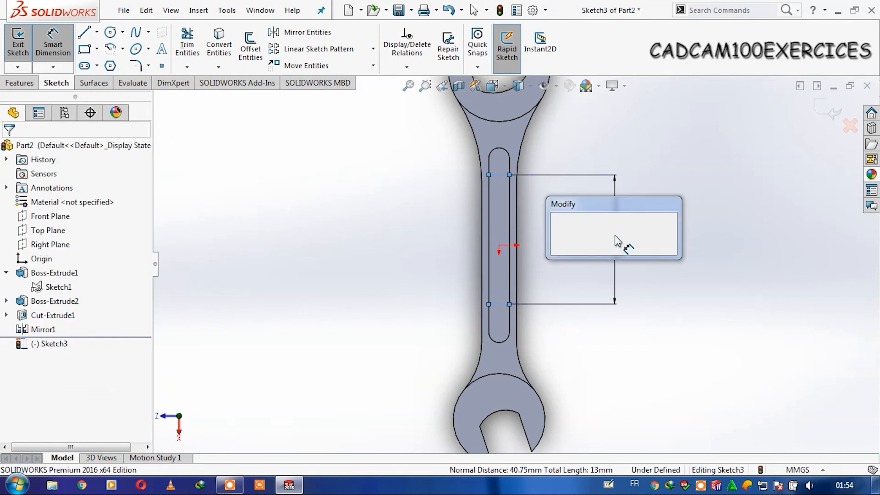
pyautogui.write('50')
pyautogui.press('Return')
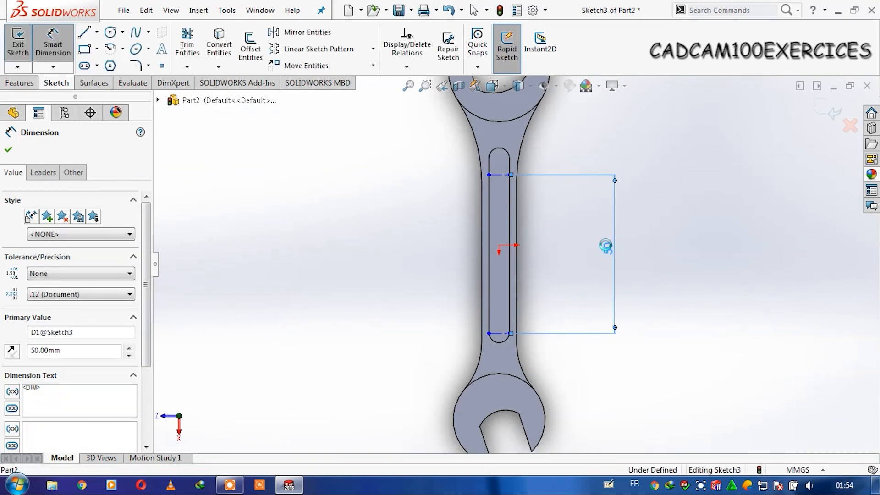
pyautogui.doubleClick(608, 250)
pyautogui.write('45')
pyautogui.press('Return')
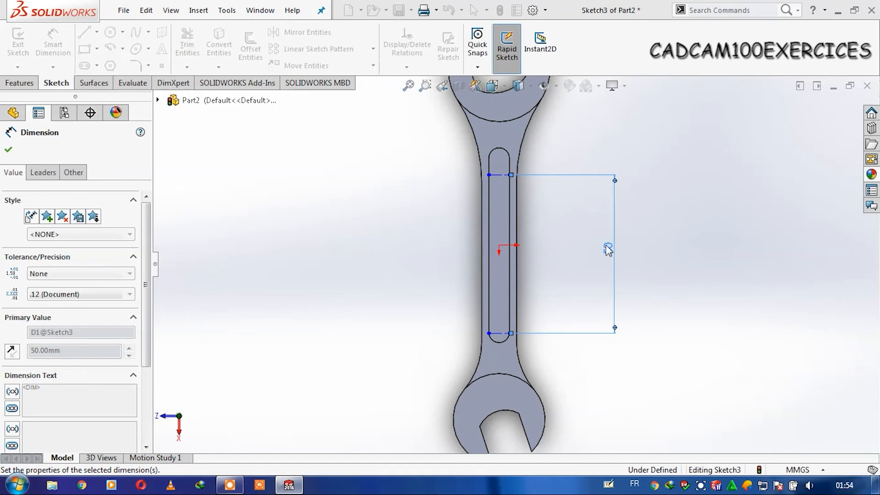
# - Dimension the distance from the origin to the upper centreline as 22.5 mm
pyautogui.click(499, 245)
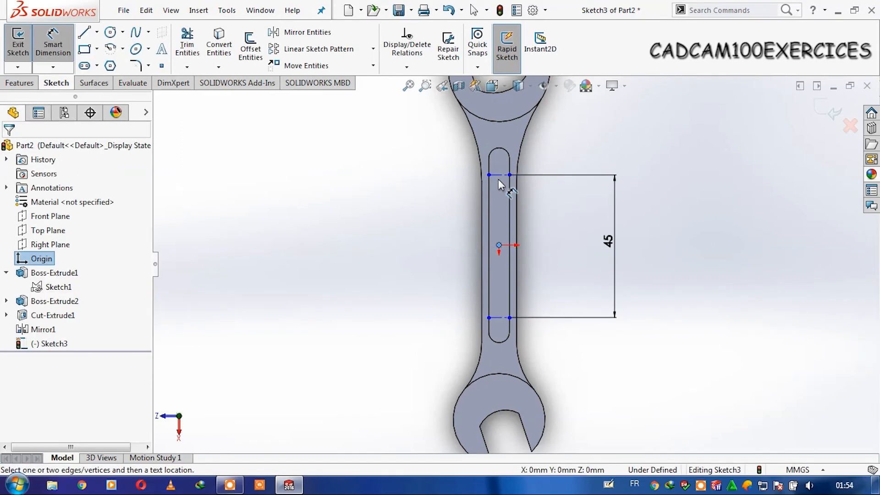
pyautogui.click(501, 175)
pyautogui.click(449, 222)
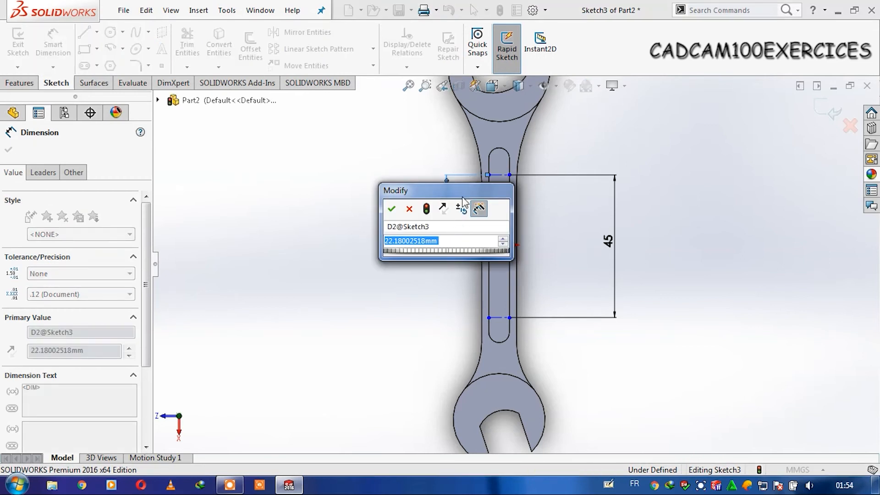
pyautogui.write('22.5')
pyautogui.press('Return')
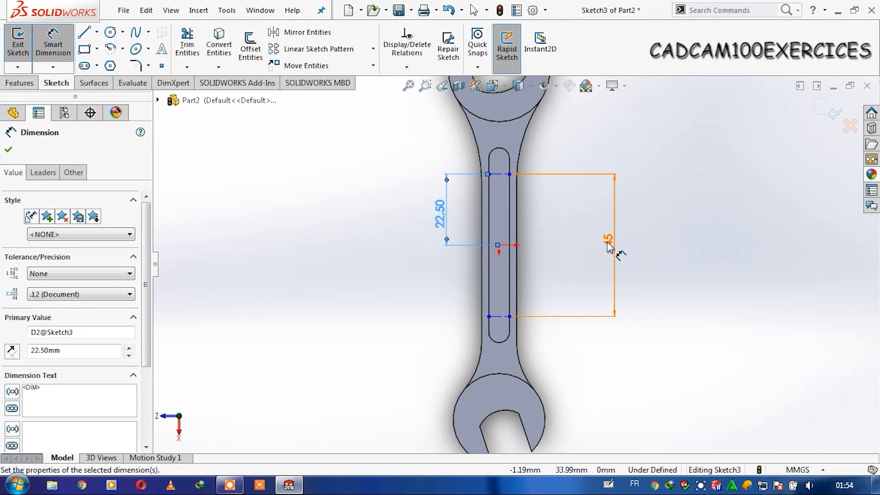
# - Set the upper centreline's distance from the origin to 23.5 mm and the spacing between both centrelines to 47 mm
pyautogui.doubleClick(440, 219)
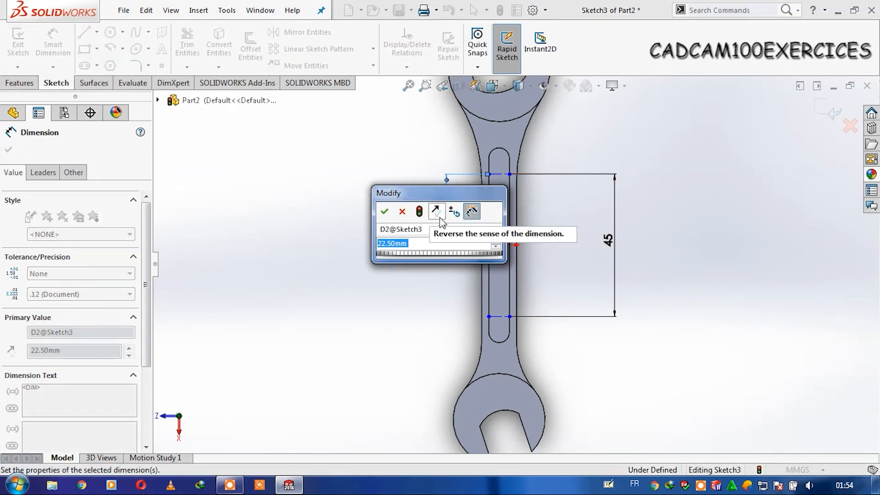
pyautogui.write('2')
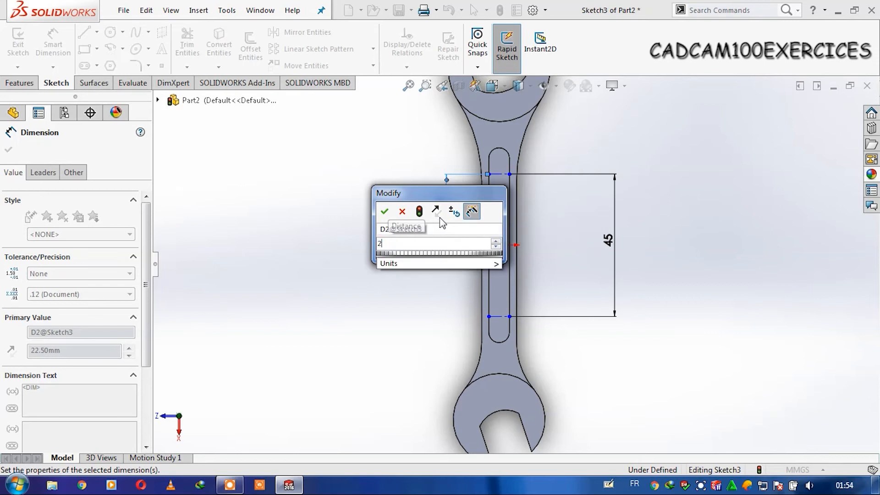
pyautogui.write('2.5')
pyautogui.press('Return')
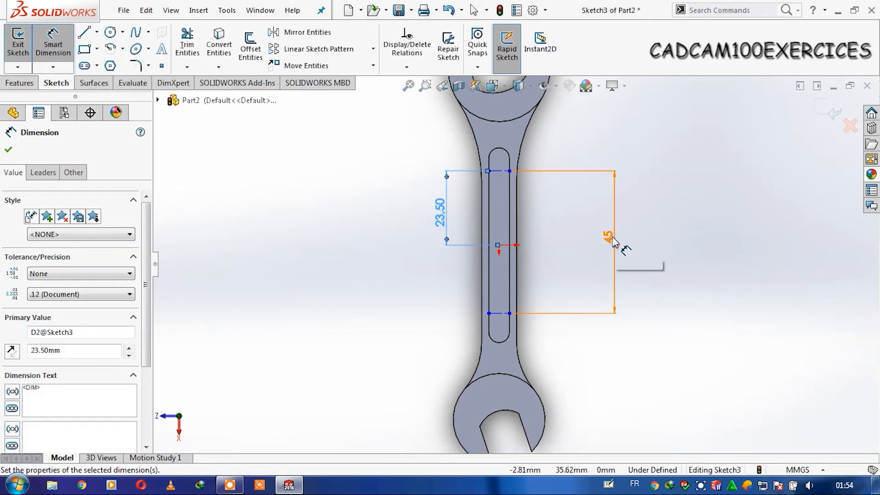
pyautogui.click(612, 243)
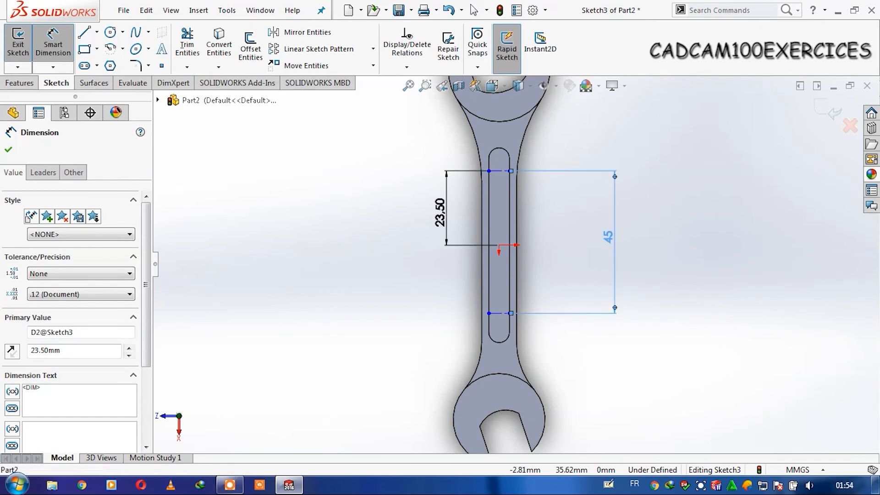
pyautogui.doubleClick(608, 241)
pyautogui.write('47')
pyautogui.press('Return')
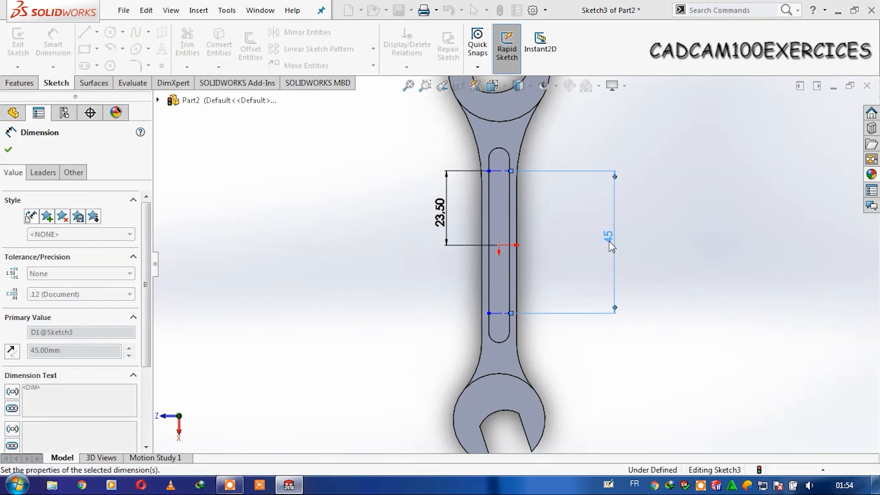
pyautogui.click(9, 149)
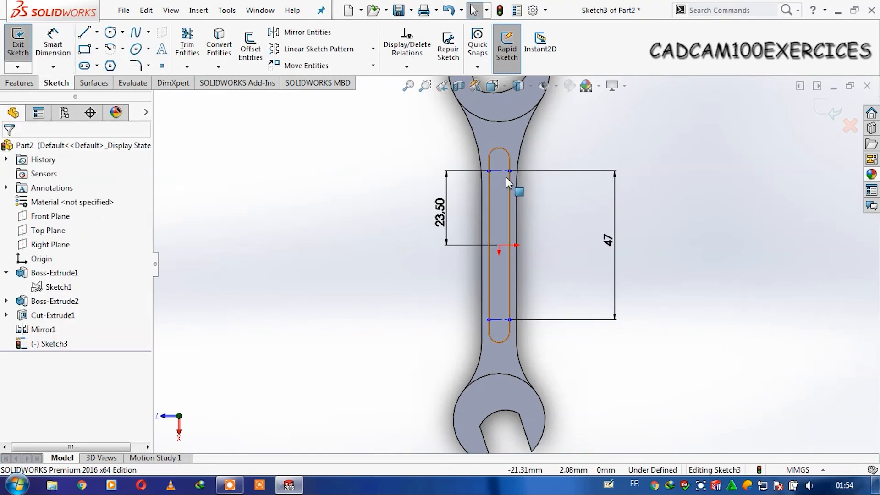
# - Add a Vertical relation to the lower centreline to fully define the sketch
pyautogui.click(499, 321)
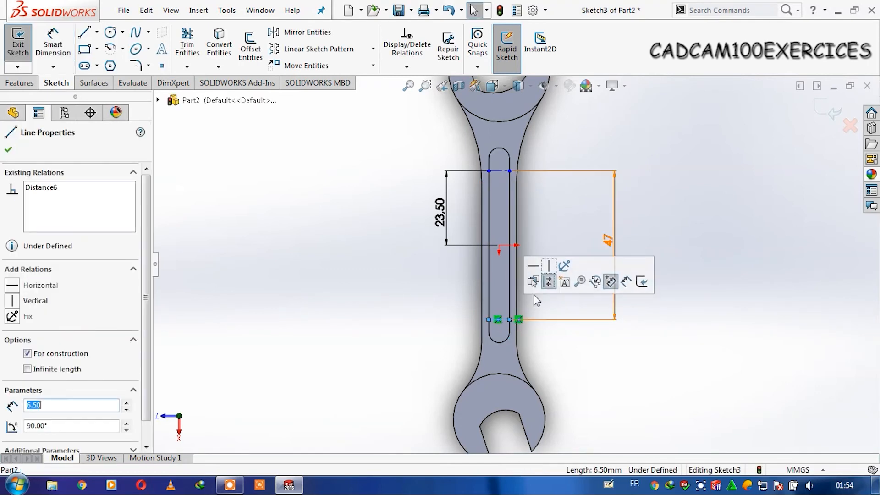
pyautogui.click(548, 266)
pyautogui.click(578, 237)
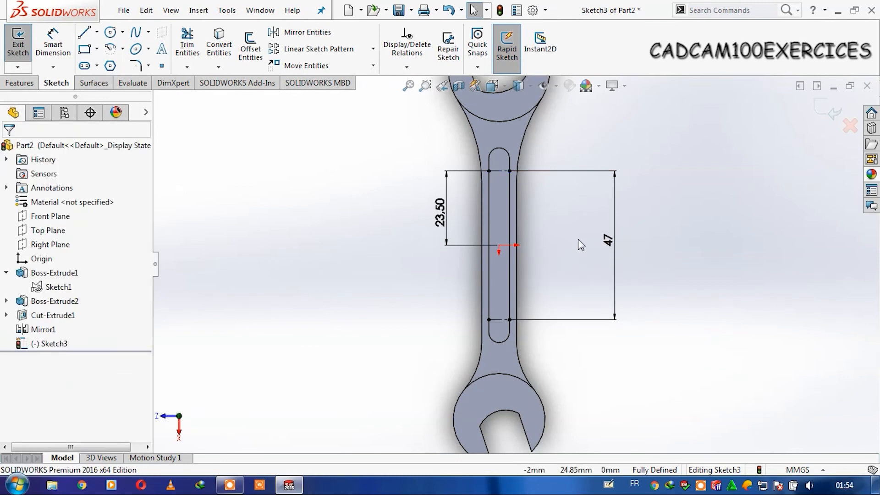
# - Add the sketch text "17" along the upper centreline of the handle slot
pyautogui.scroll(2, 576, 237)
pyautogui.scroll(-9, 506, 192)
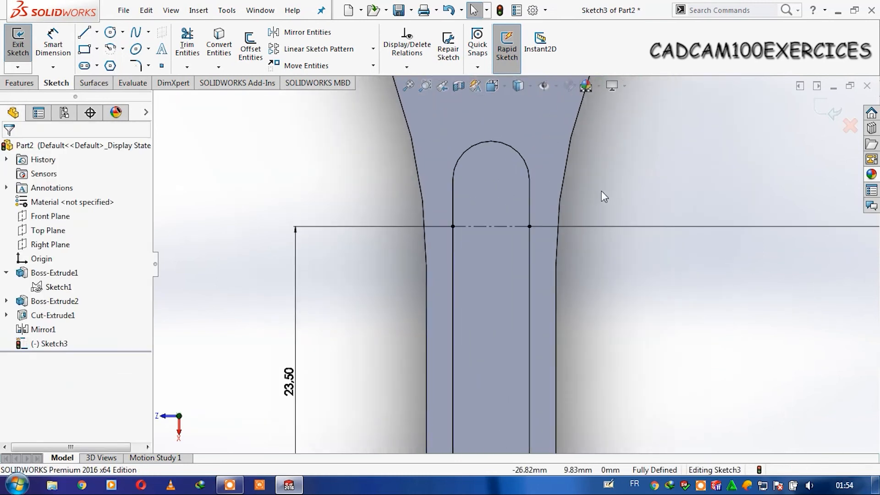
pyautogui.click(32, 84)
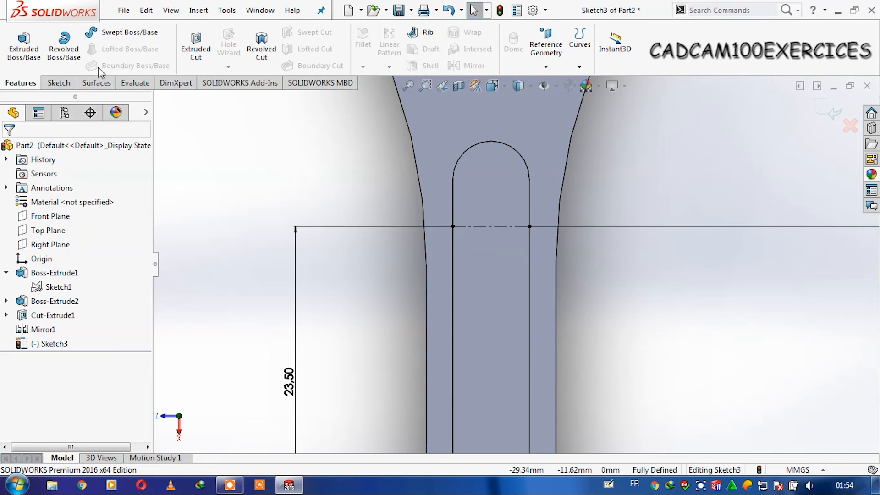
pyautogui.click(56, 83)
pyautogui.click(162, 48)
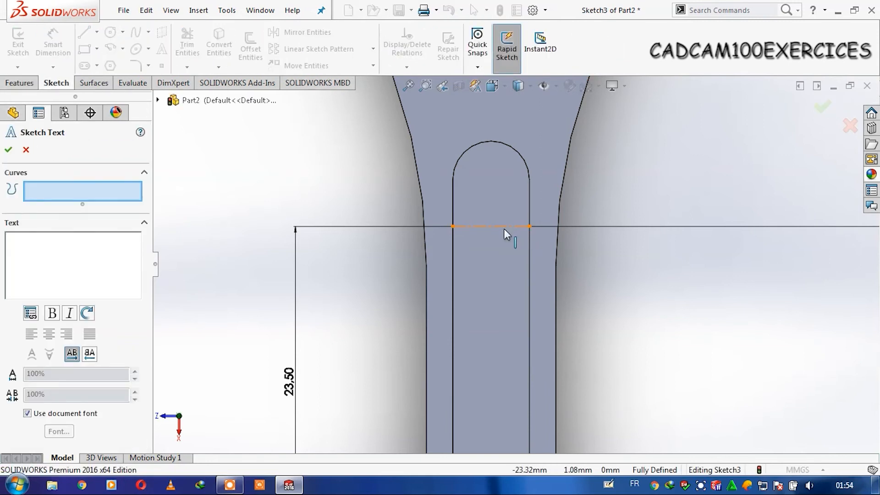
pyautogui.click(504, 228)
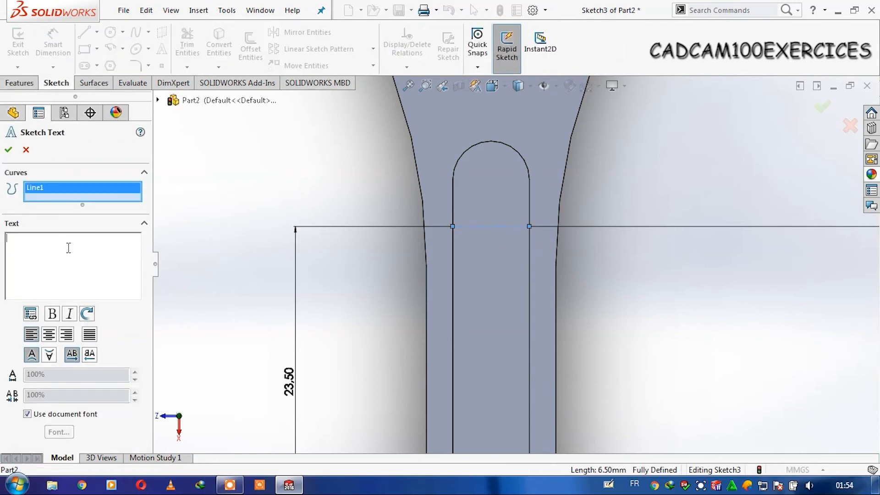
pyautogui.scroll(7, 623, 185)
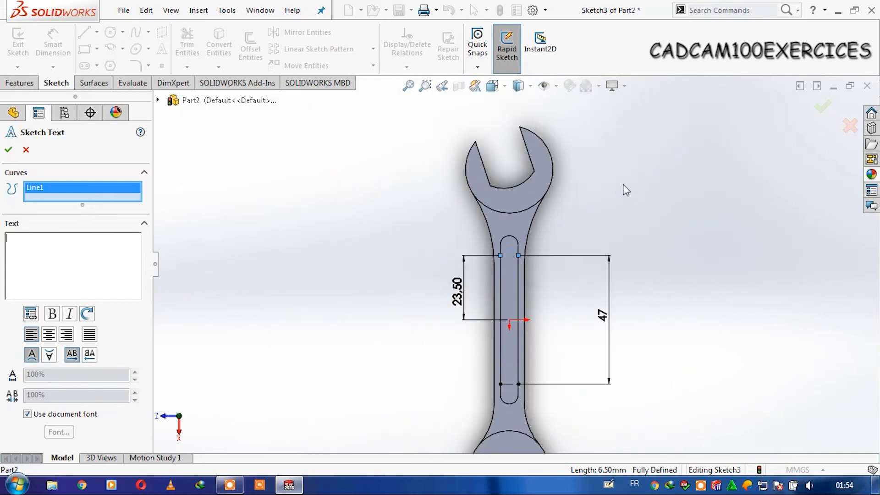
pyautogui.scroll(-1, 467, 263)
pyautogui.scroll(-4, 467, 266)
pyautogui.scroll(-1, 389, 308)
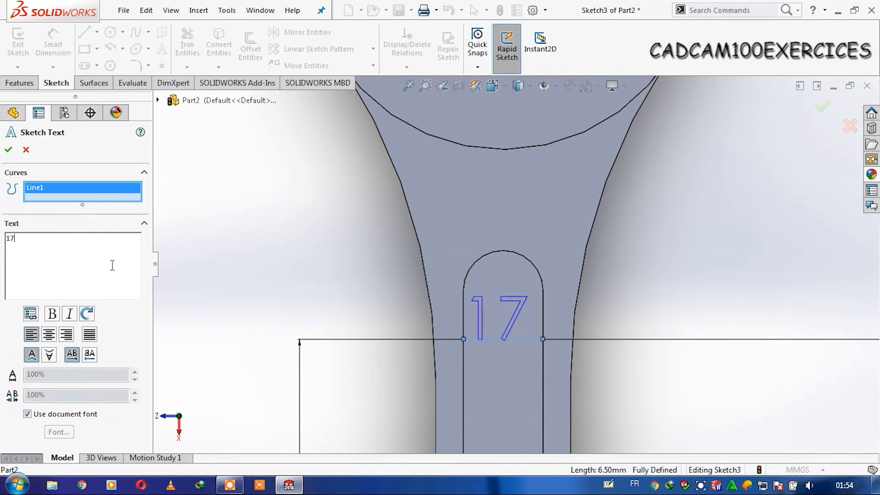
# - Stop using the document font for the "17" text and set its height to 12 points
pyautogui.scroll(6, 496, 334)
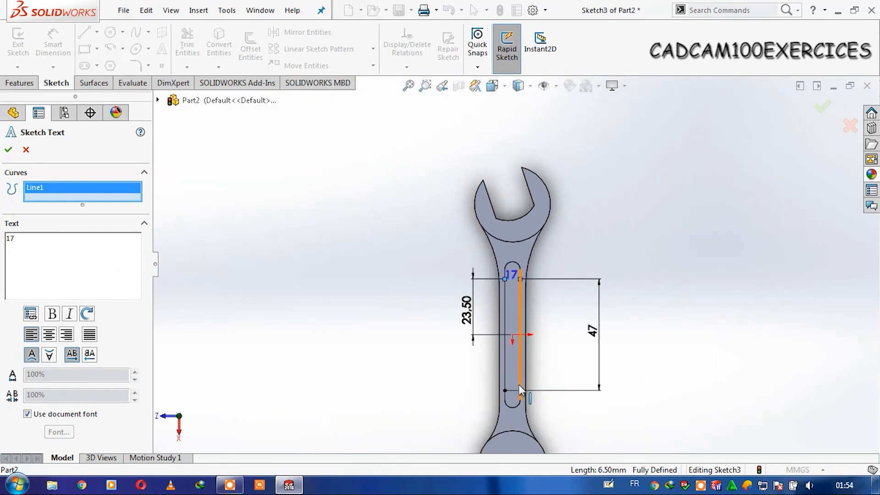
pyautogui.scroll(-4, 519, 384)
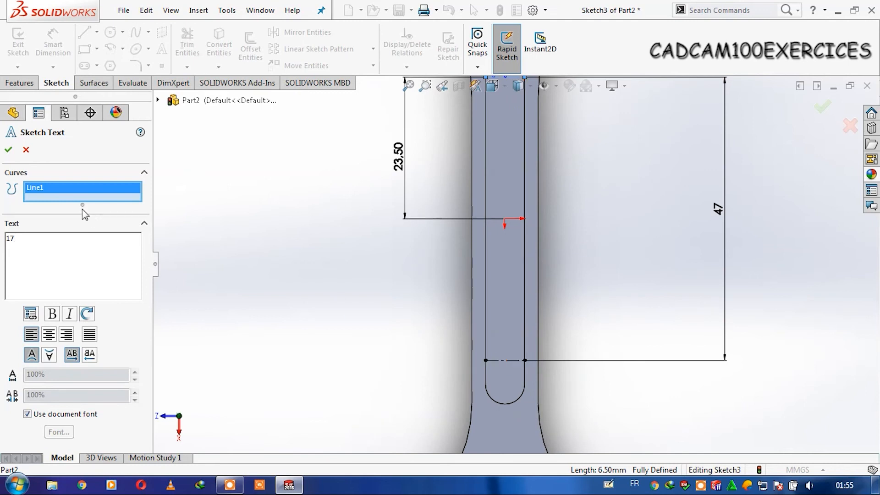
pyautogui.scroll(5, 464, 253)
pyautogui.scroll(-5, 506, 202)
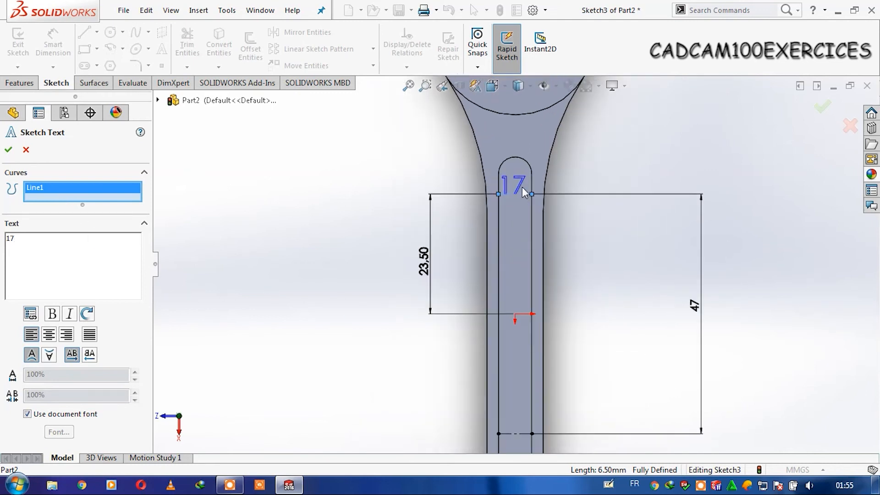
pyautogui.click(28, 414)
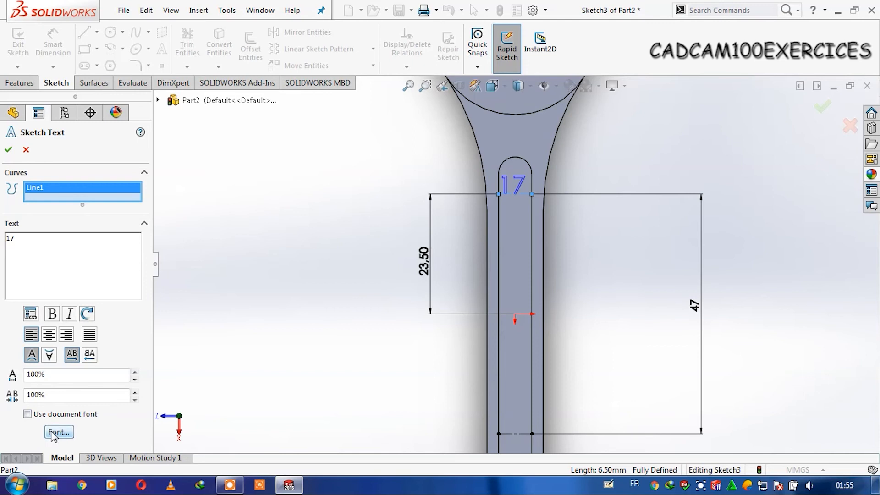
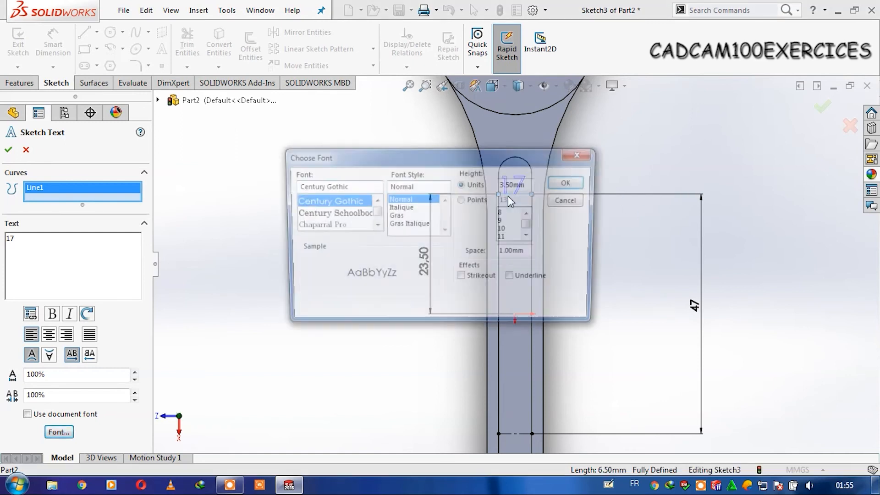
pyautogui.moveTo(468, 158); pyautogui.dragTo(453, 154)
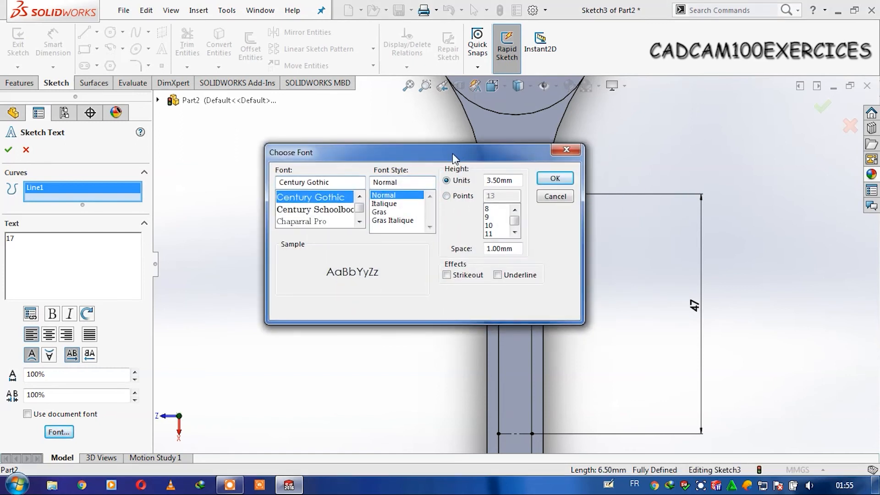
pyautogui.click(446, 196)
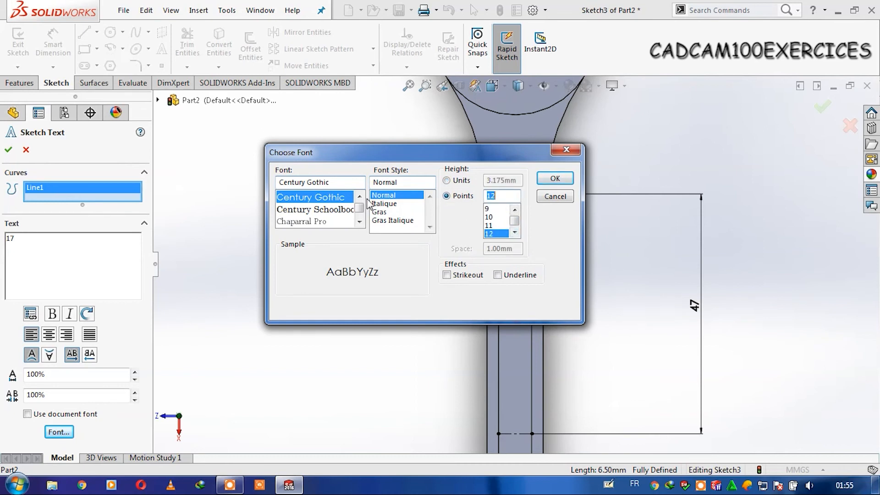
# - Set the "17" text to Times New Roman in Gras style and centre it on its line
pyautogui.doubleClick(350, 182)
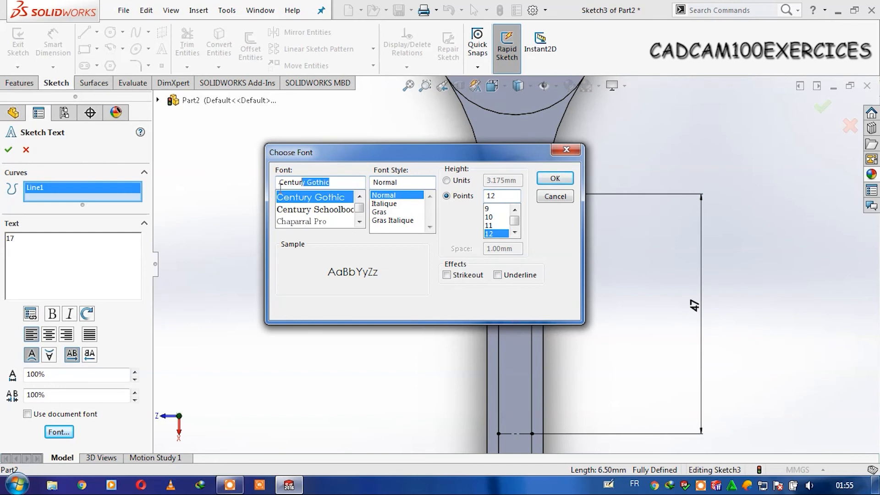
pyautogui.write('t')
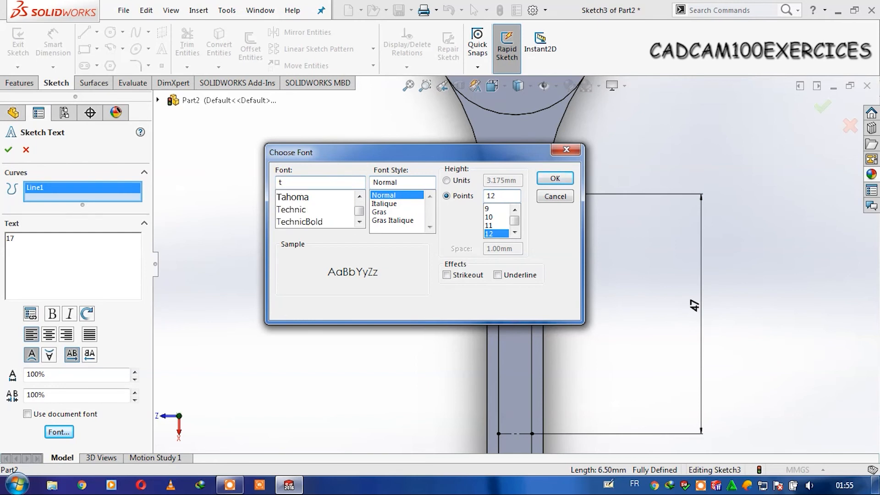
pyautogui.scroll(-2, 310, 215)
pyautogui.click(314, 222)
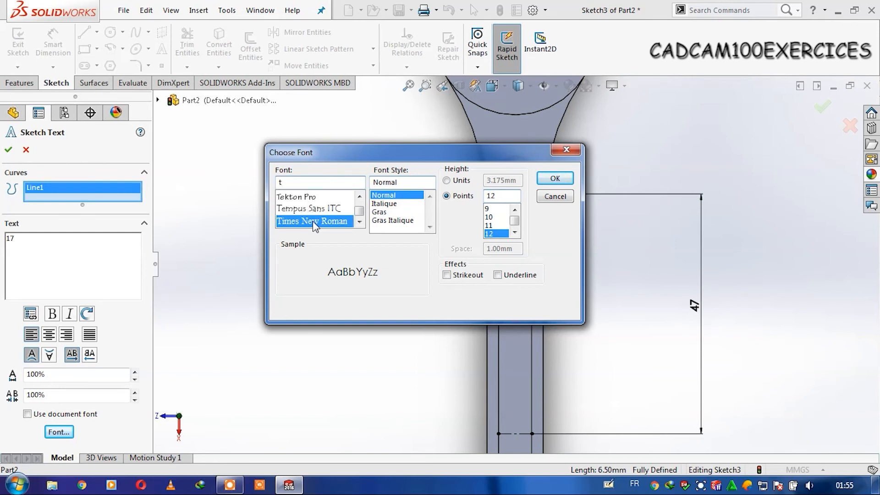
pyautogui.click(381, 213)
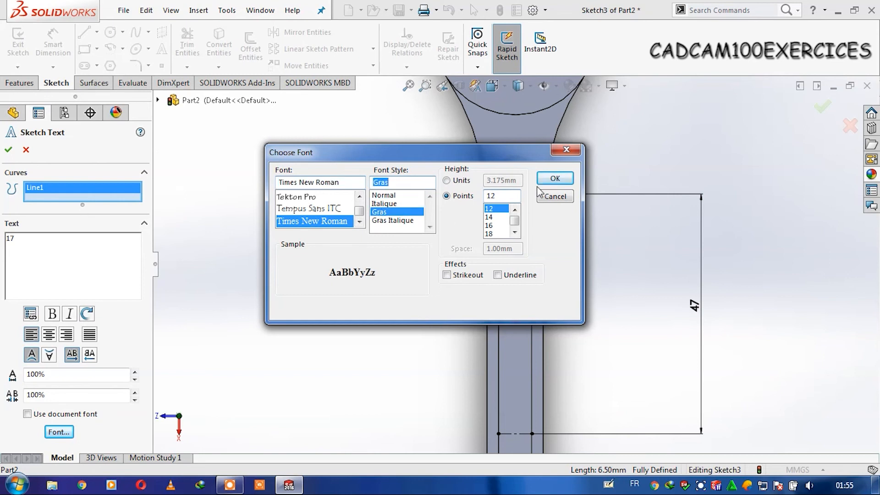
pyautogui.click(555, 178)
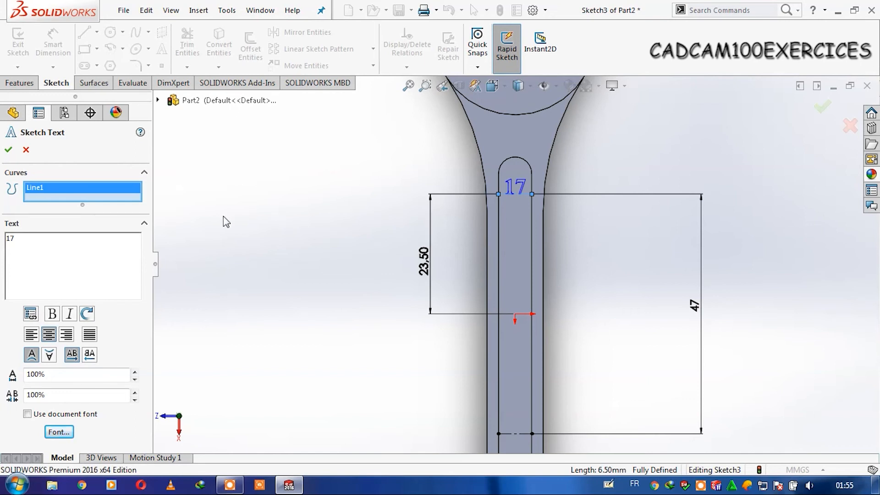
pyautogui.click(8, 151)
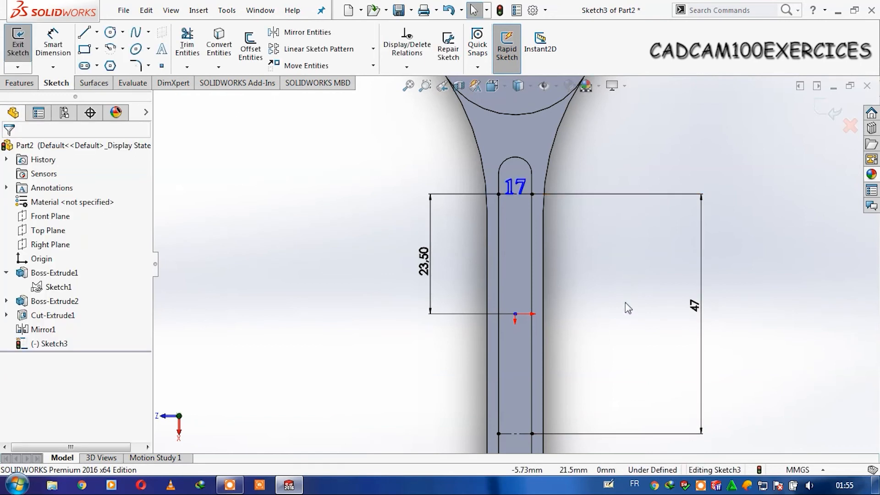
# - Start centred sketch text "13" along the lower centreline of the slot
pyautogui.press('f')
pyautogui.scroll(-5, 530, 354)
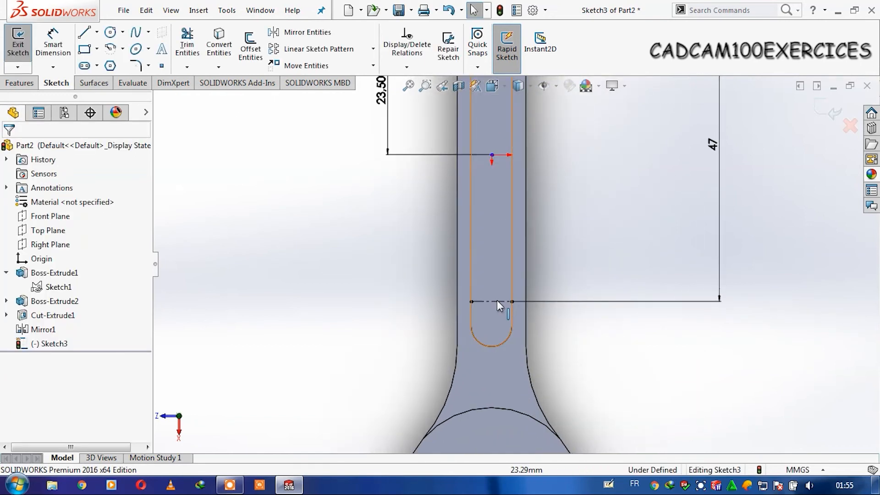
pyautogui.click(500, 302)
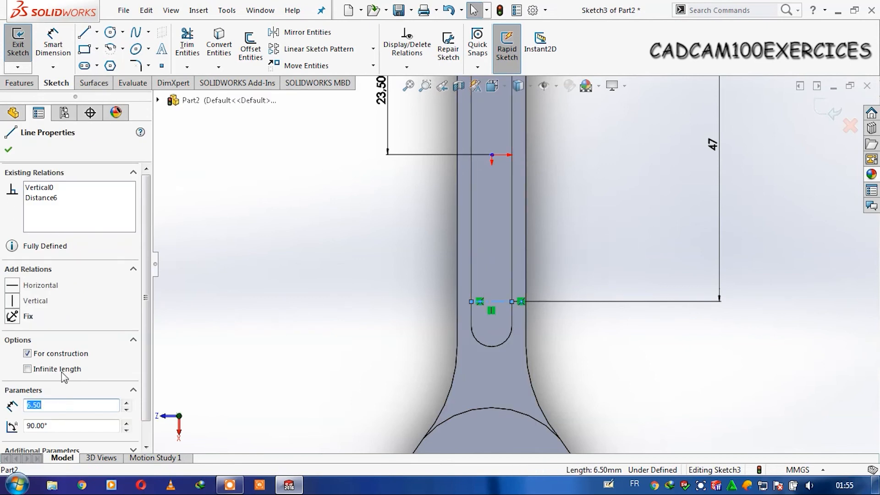
pyautogui.click(161, 49)
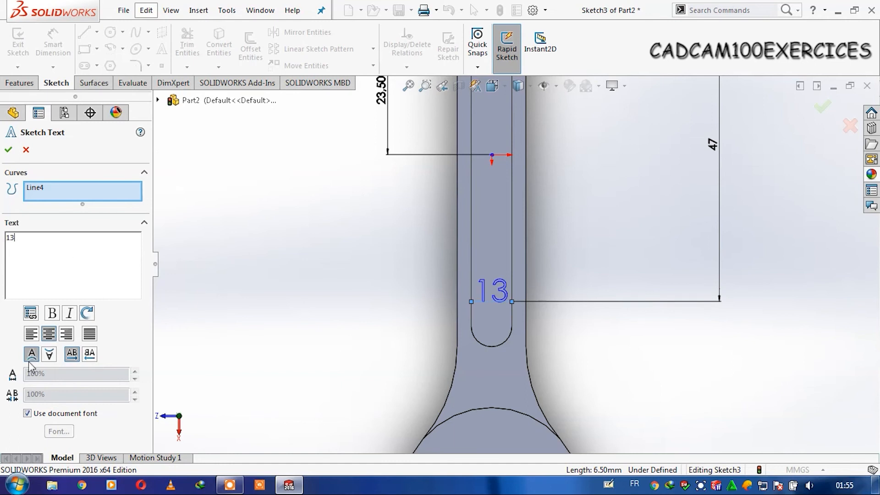
# - Flip the "13" text both vertically and horizontally so it reads from the opposite end of the wrench
pyautogui.click(51, 355)
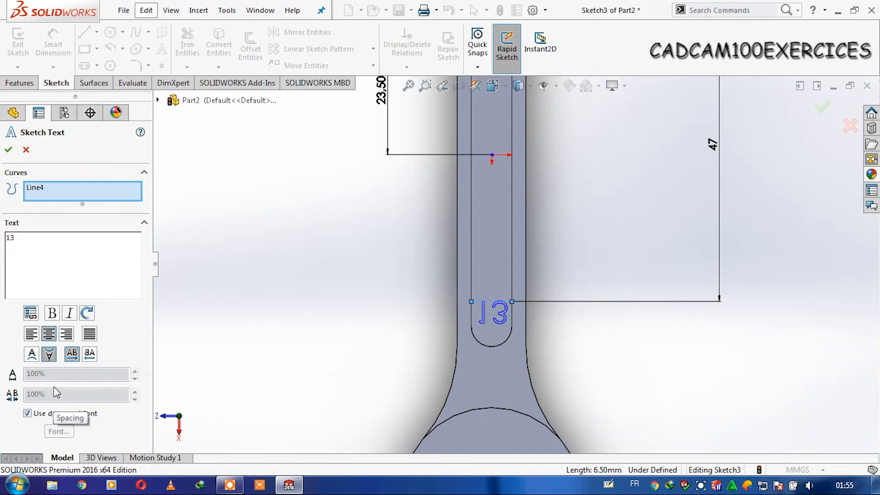
pyautogui.click(31, 360)
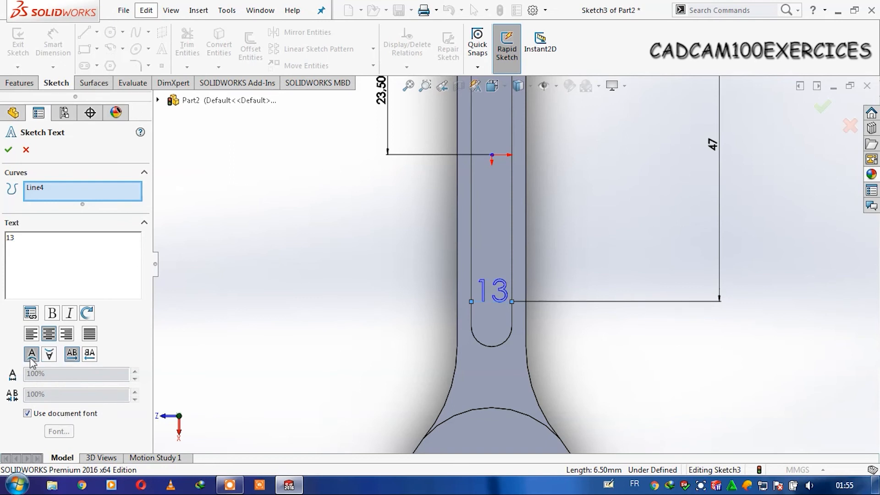
pyautogui.click(88, 354)
pyautogui.click(50, 354)
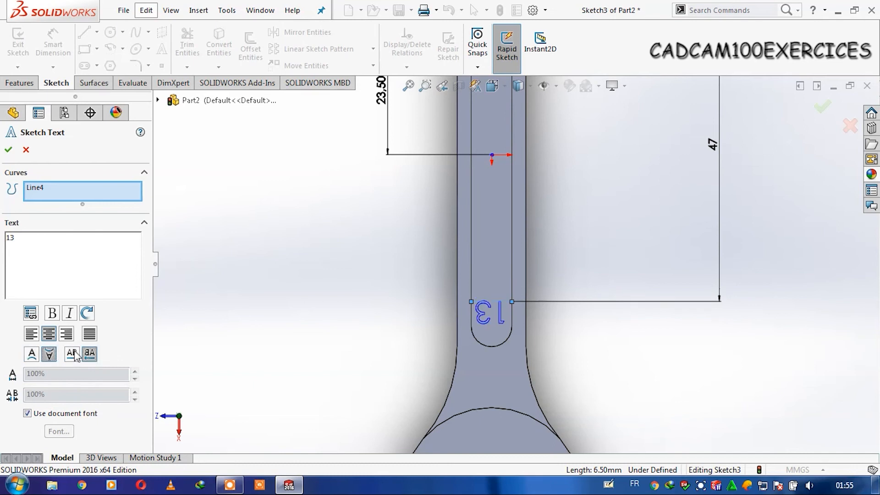
pyautogui.scroll(1, 591, 264)
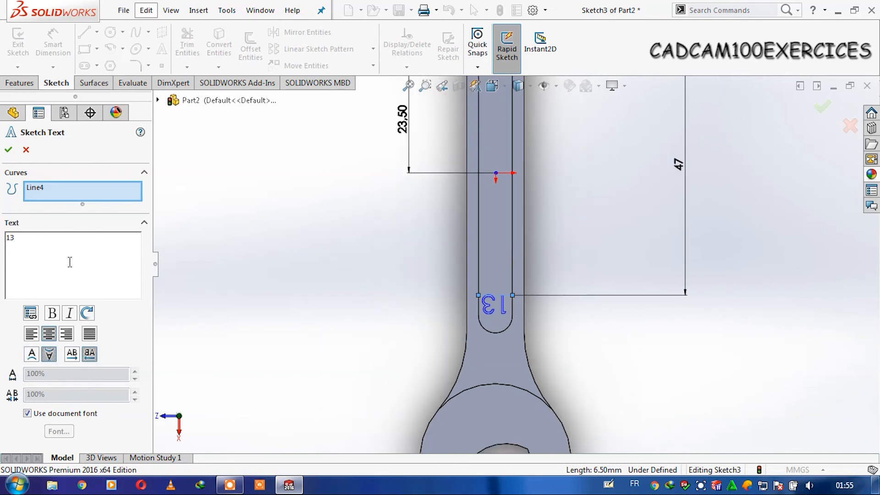
# - Override the document font of the "13" text with Times New Roman, Gras style, 12 points, and finish the text
pyautogui.click(27, 414)
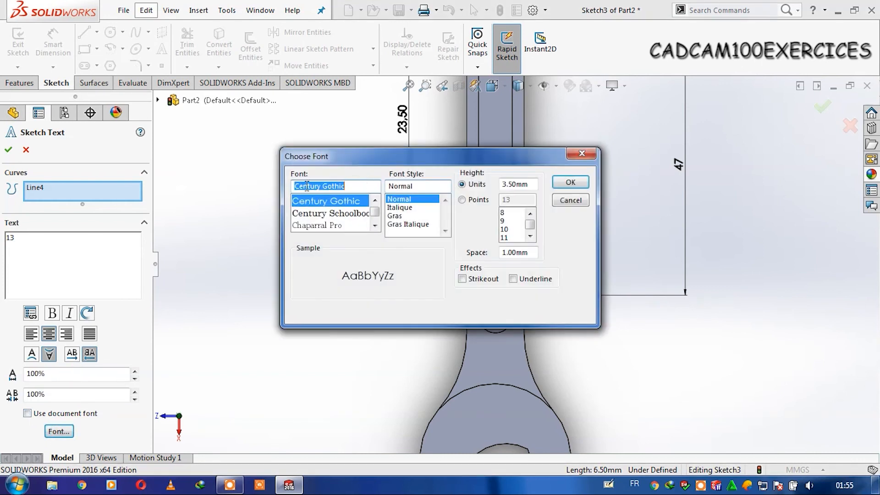
pyautogui.write('time')
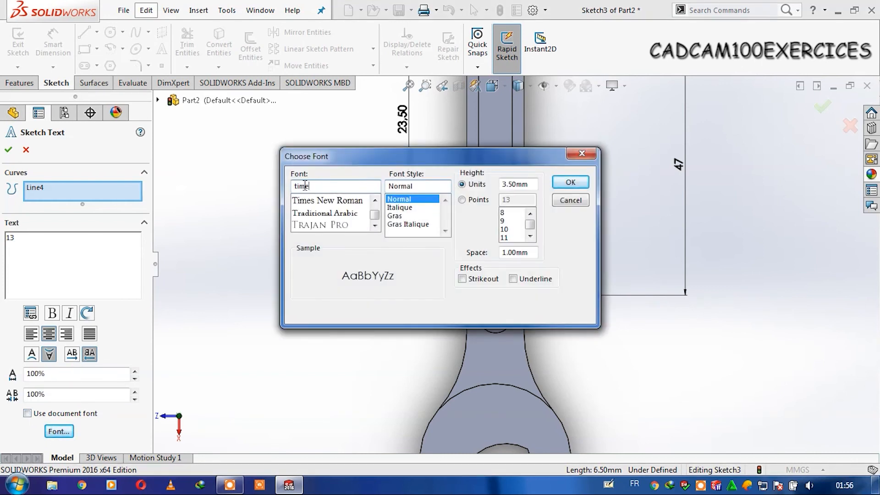
pyautogui.click(395, 216)
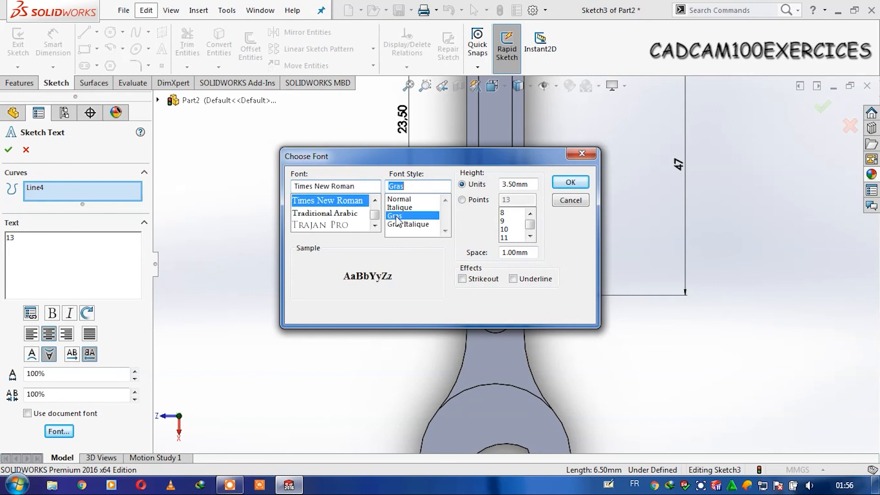
pyautogui.click(470, 202)
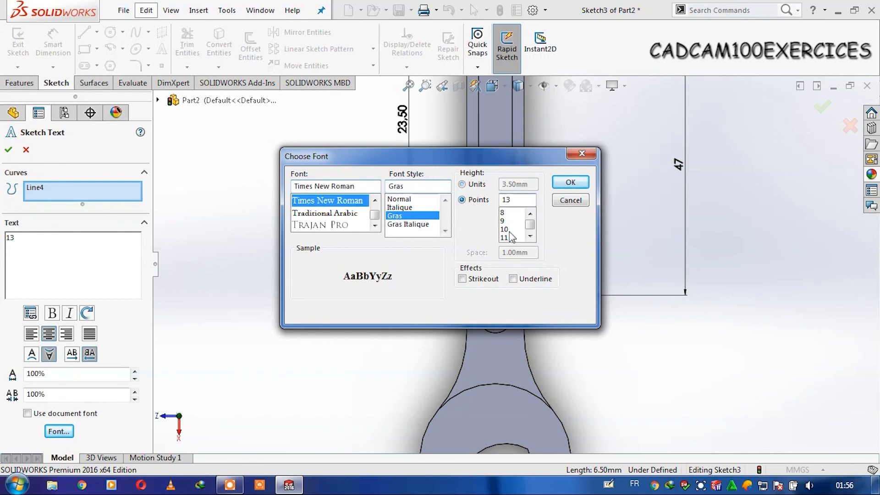
pyautogui.click(530, 237)
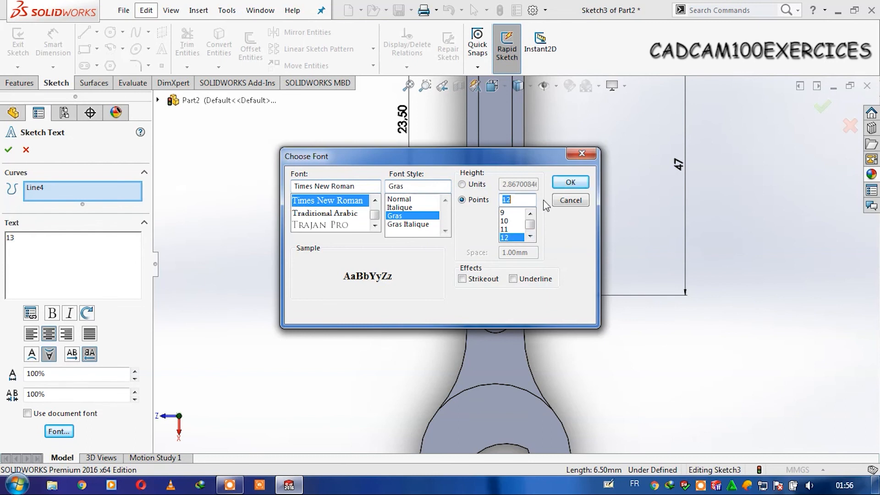
pyautogui.click(570, 182)
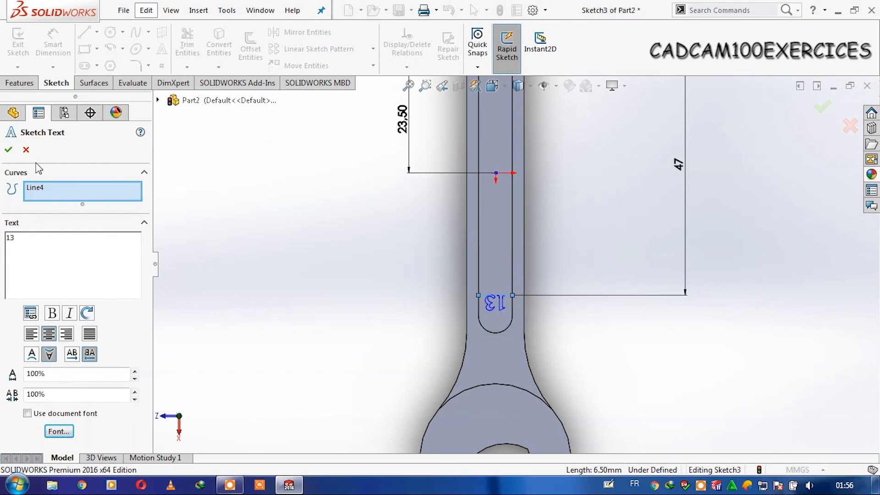
pyautogui.click(9, 149)
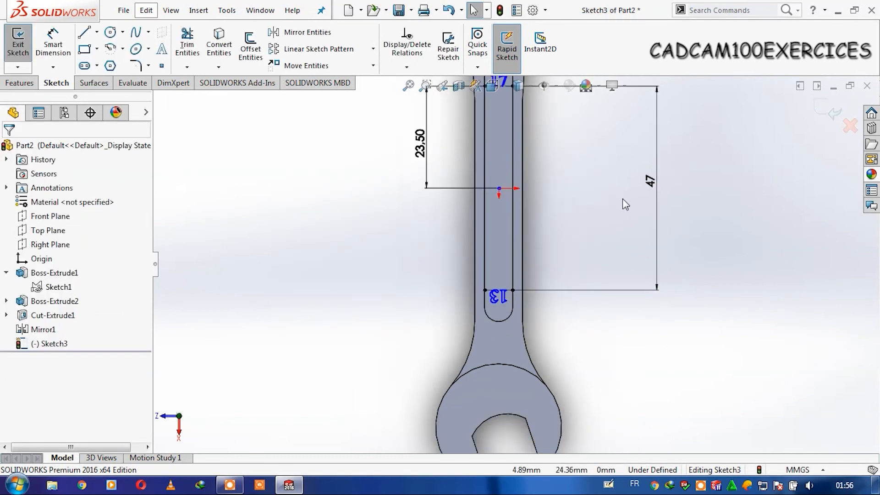
# - Fit the whole wrench in view and switch to the Front view to check the text sketch's plane
pyautogui.press('f')
pyautogui.press('space')
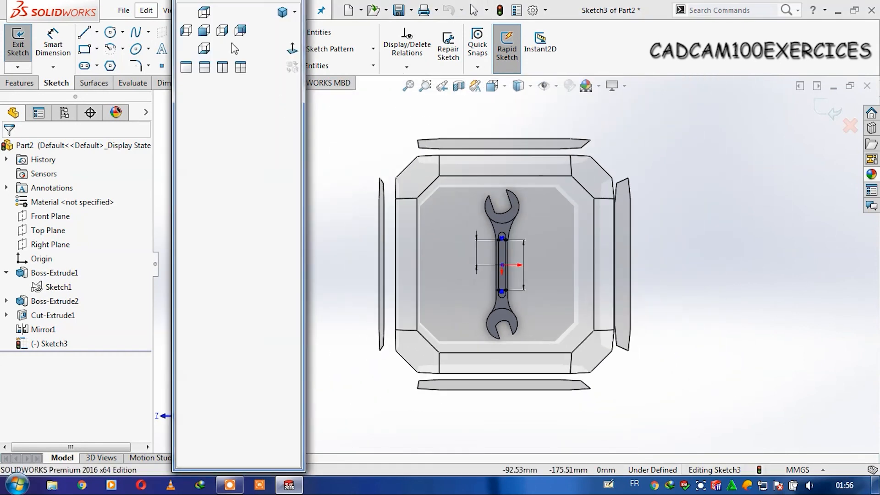
pyautogui.click(205, 31)
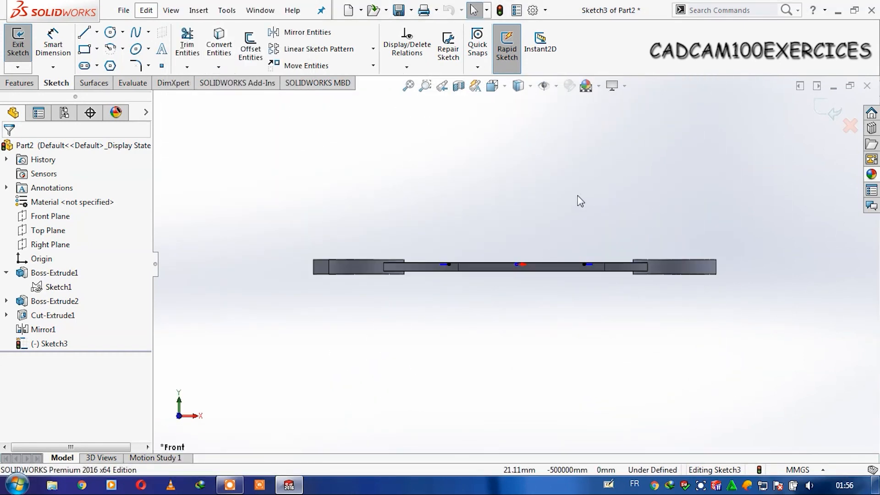
# - Examine the "17" and "13" text sketches inside the slot from the side and from an angled view
pyautogui.press('Left')
pyautogui.press('Left')
pyautogui.press('Down')
pyautogui.press('Up')
pyautogui.press('Right')
pyautogui.press('Right')
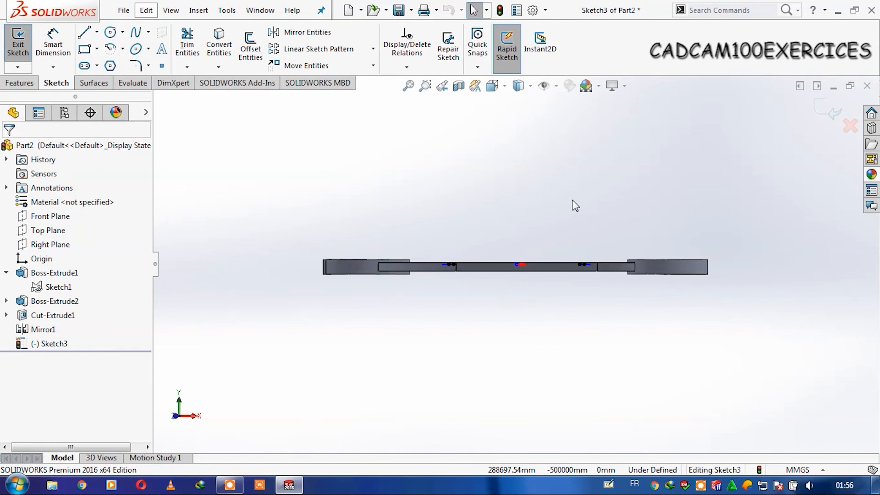
pyautogui.press('Down')
pyautogui.press('Down')
pyautogui.scroll(-4, 533, 267)
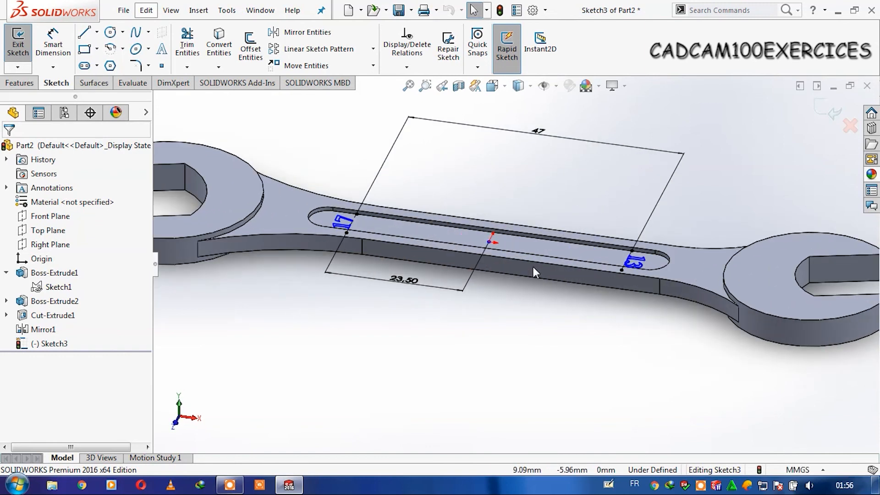
# - Extrude the "17" and "13" texts as a blind boss 0.5 mm deep, merged with the wrench body
pyautogui.click(20, 83)
pyautogui.click(25, 46)
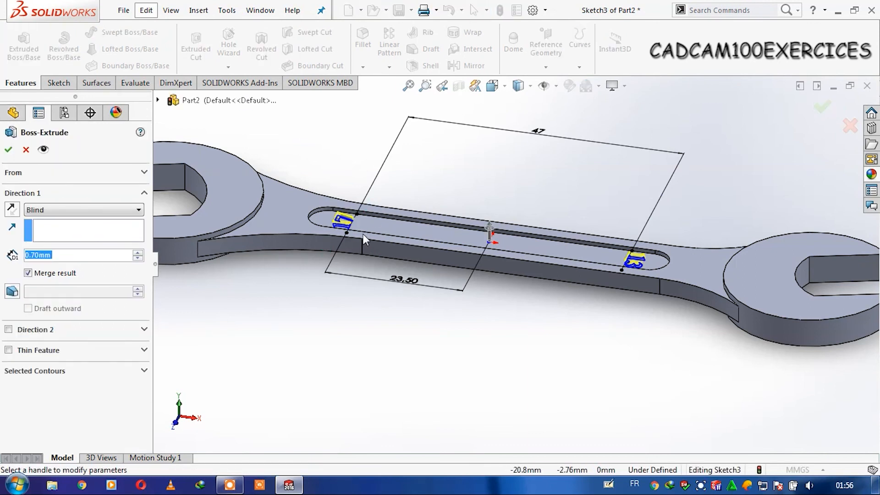
pyautogui.scroll(-1, 620, 259)
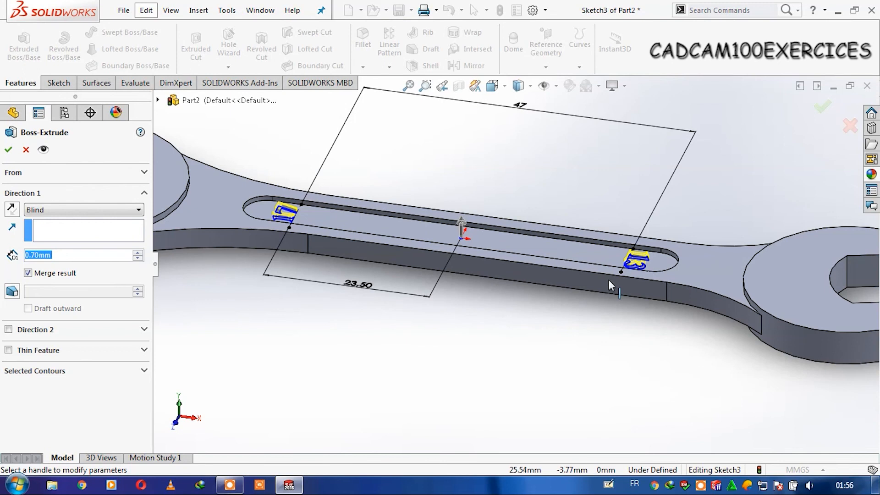
pyautogui.scroll(2, 511, 302)
pyautogui.click(511, 303)
pyautogui.press('Up')
pyautogui.press('Up')
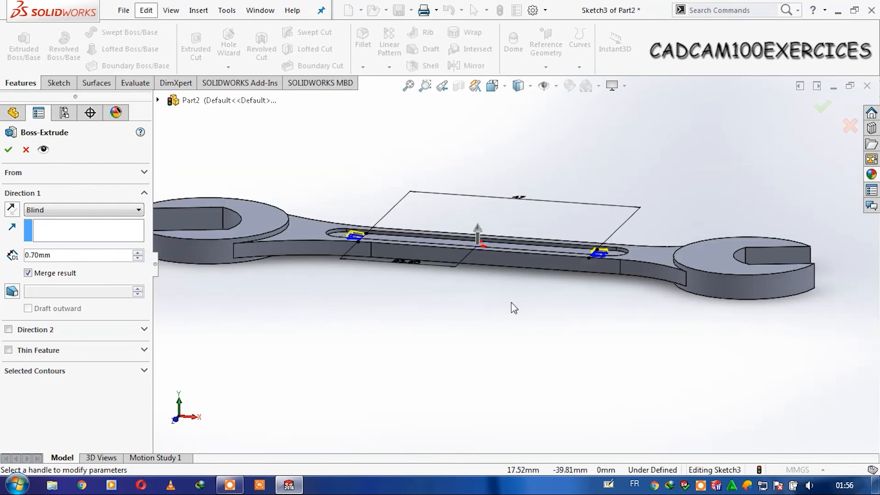
pyautogui.press('Right')
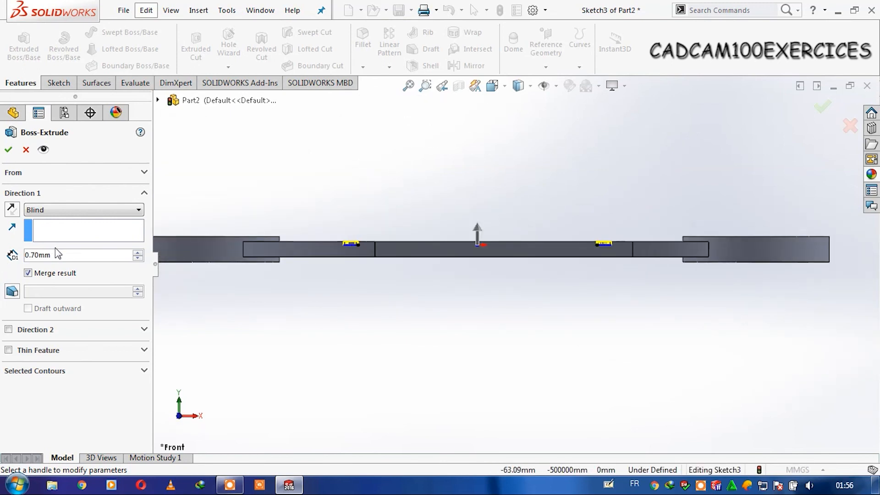
pyautogui.write('0.5')
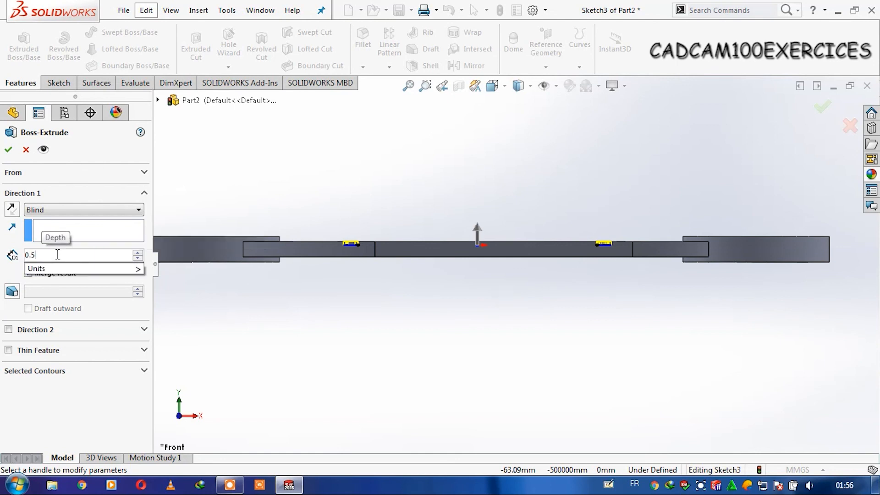
pyautogui.press('Return')
pyautogui.click(8, 150)
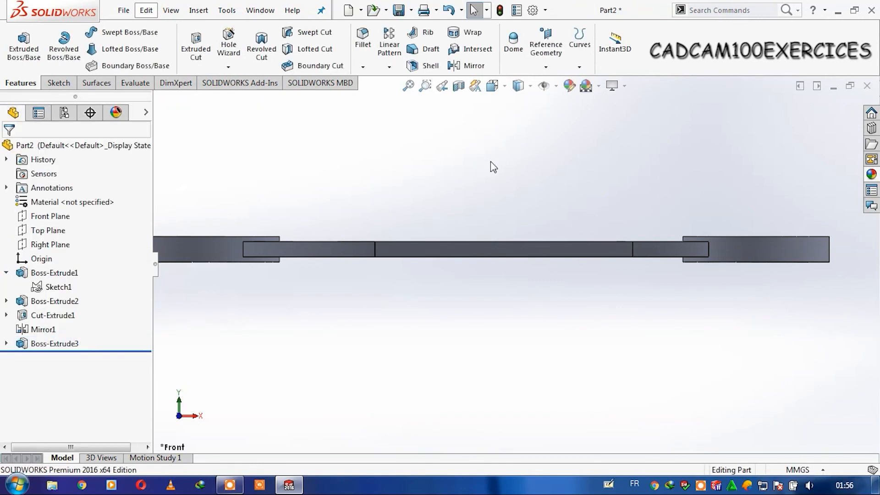
# - Display the wrench shaded without edges and turn on the perspective view
pyautogui.hotkey('ctrl', '7')
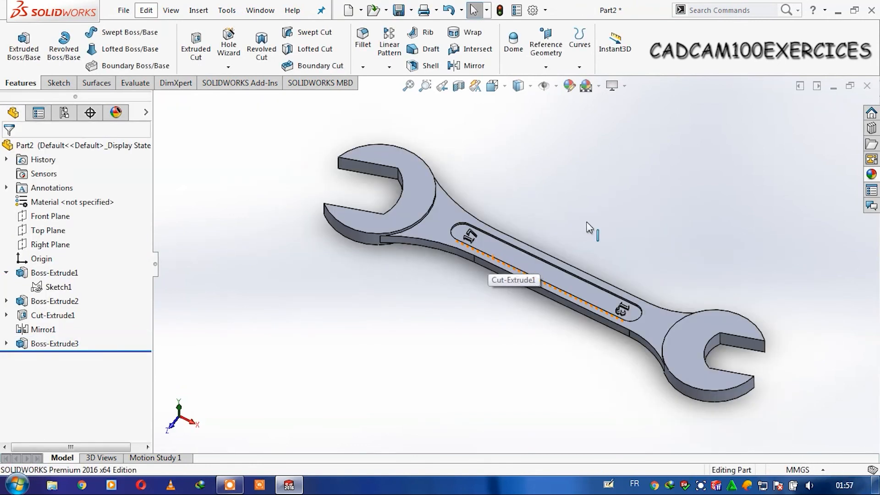
pyautogui.click(519, 85)
pyautogui.click(522, 122)
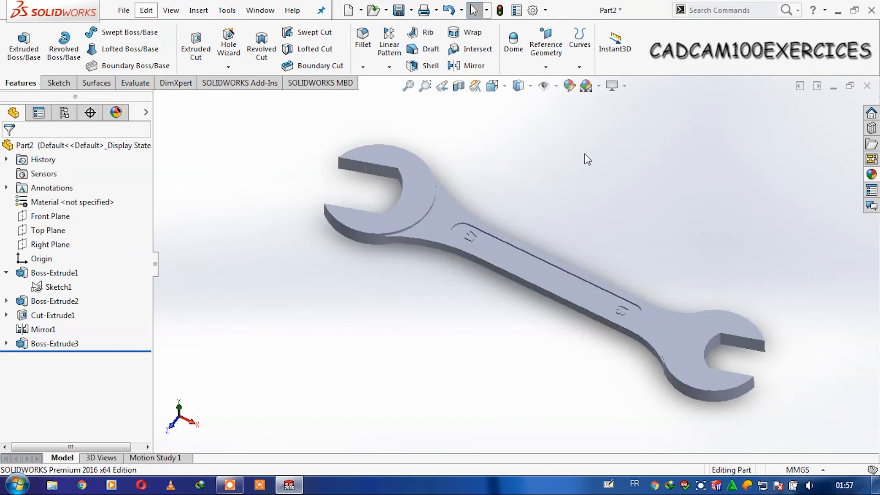
pyautogui.click(598, 86)
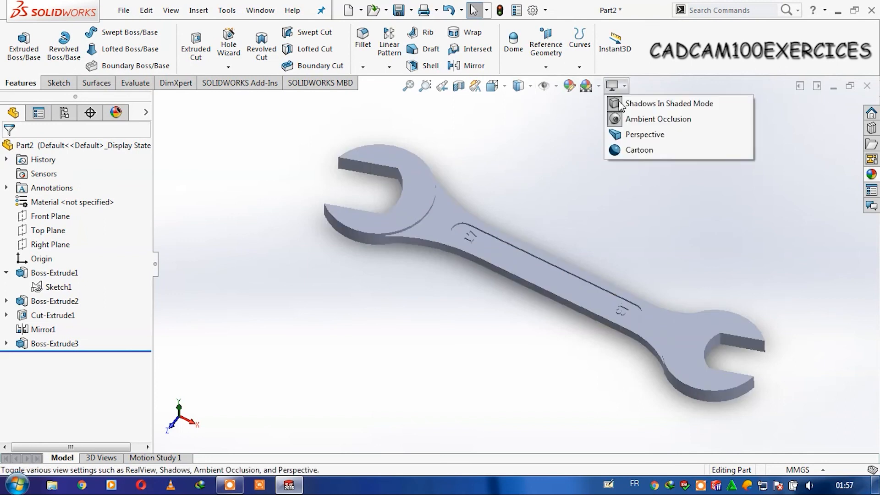
pyautogui.click(626, 133)
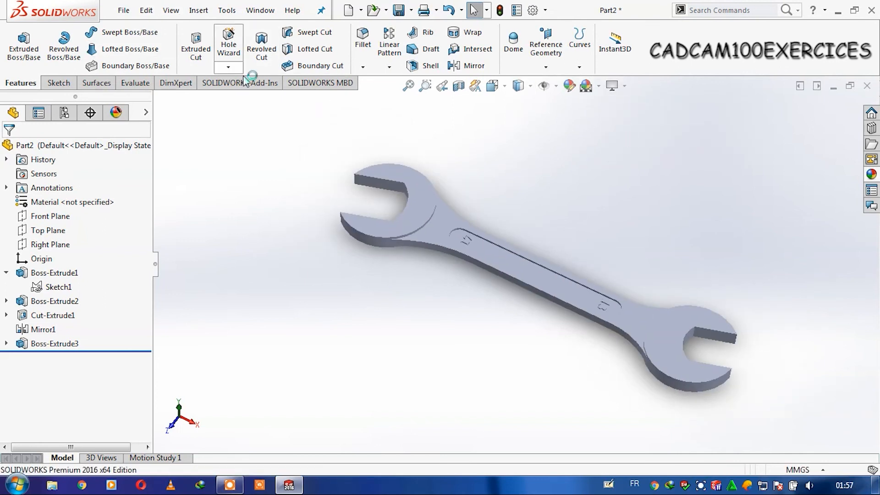
# - Orient the wrench to the isometric view and apply the Reflective Floor Black scene
pyautogui.press('space')
pyautogui.click(280, 18)
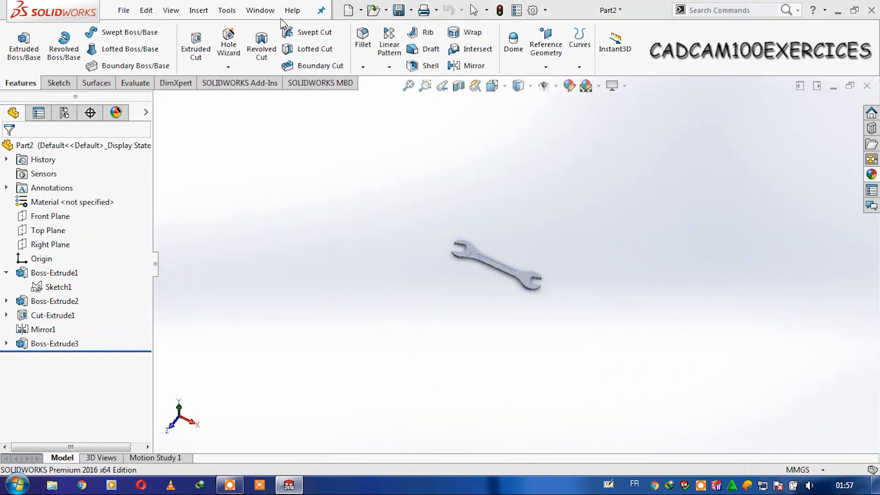
pyautogui.scroll(-3, 505, 246)
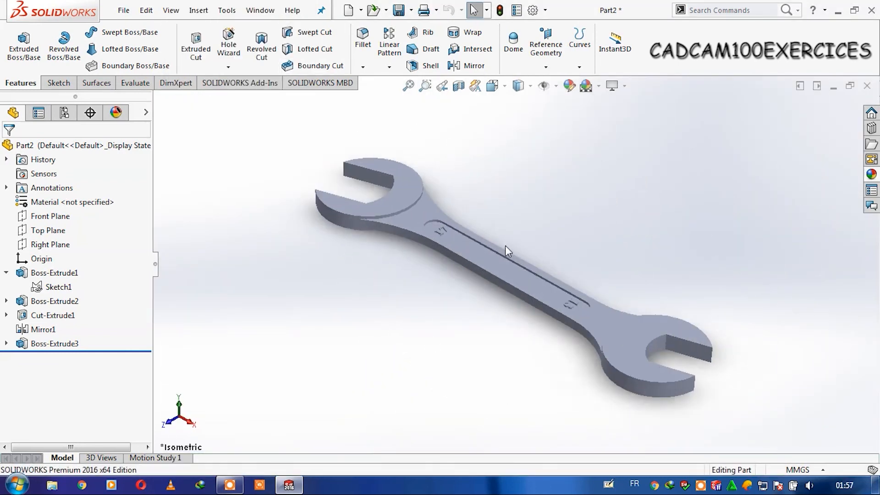
pyautogui.click(599, 89)
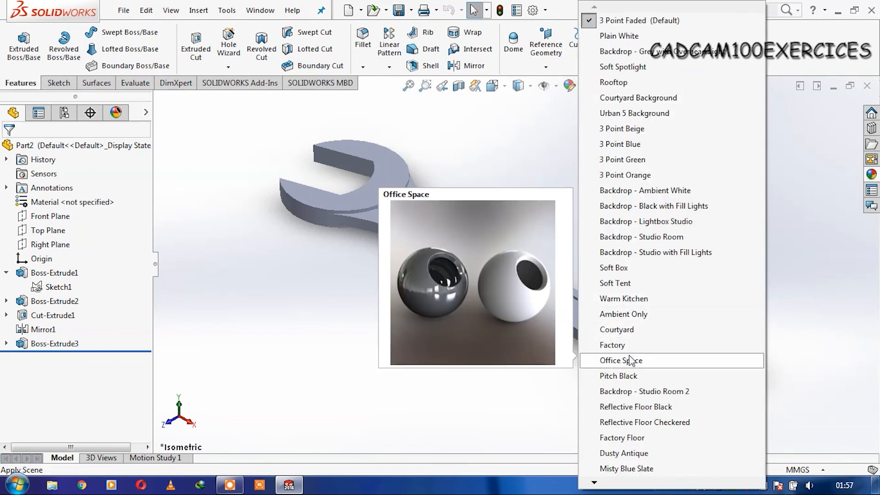
pyautogui.click(633, 407)
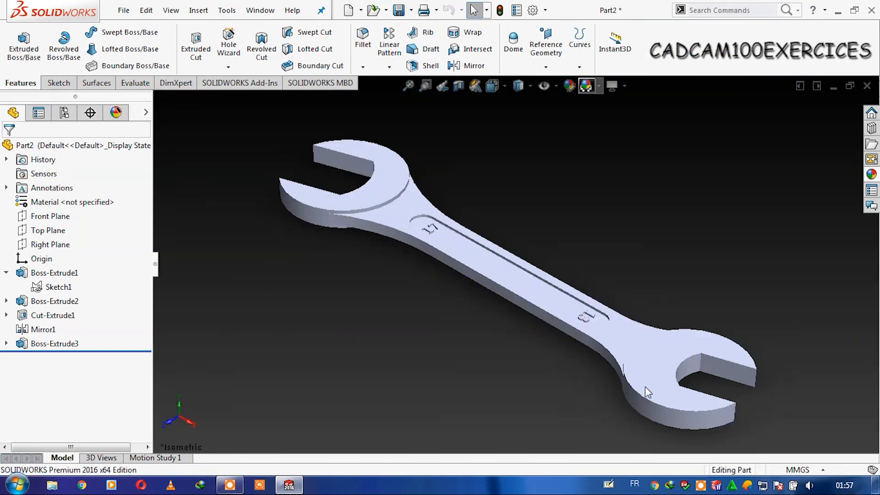
# - Assign the Chrome Stainless Steel material with its appearance to the wrench
pyautogui.rightClick(100, 210)
pyautogui.press('Escape')
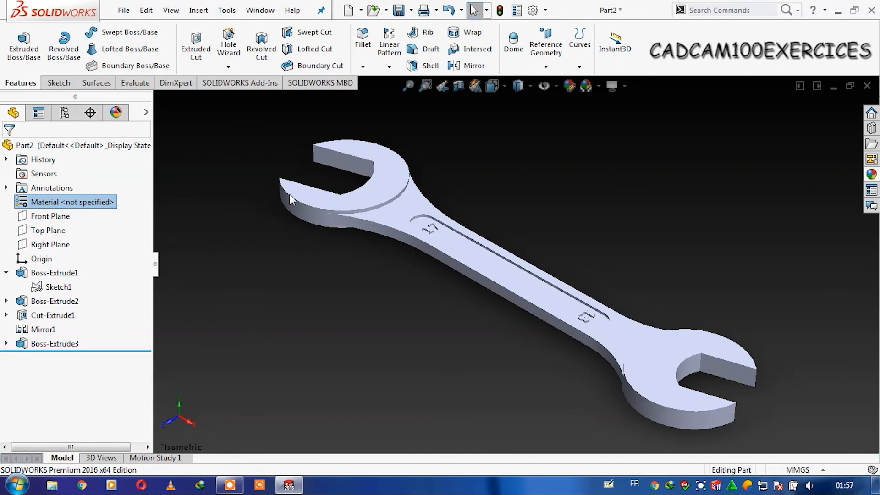
pyautogui.scroll(-3, 296, 221)
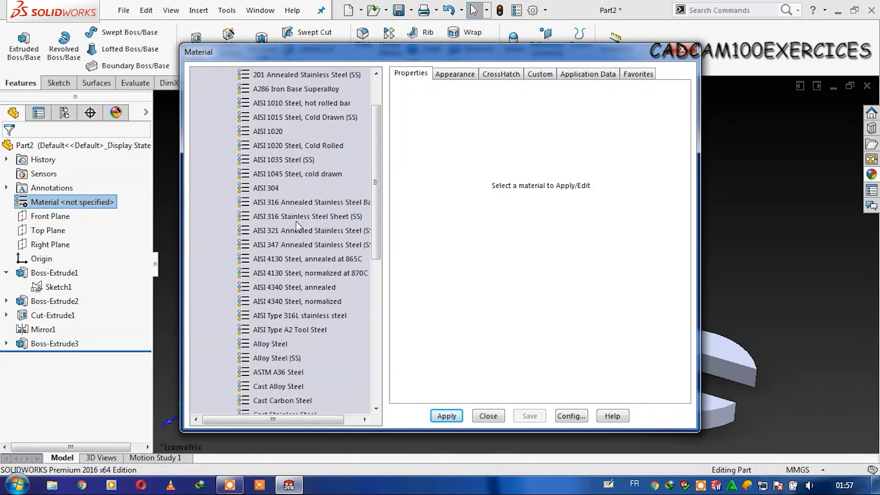
pyautogui.moveTo(433, 54); pyautogui.dragTo(316, 46)
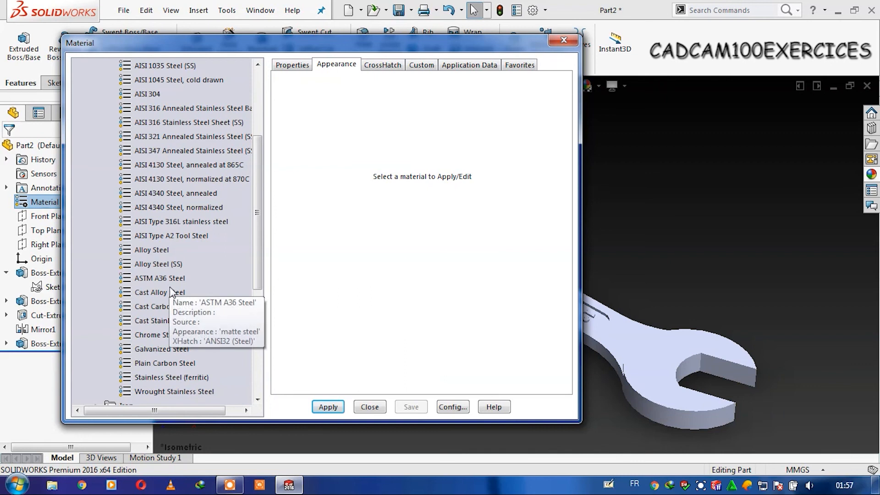
pyautogui.click(167, 335)
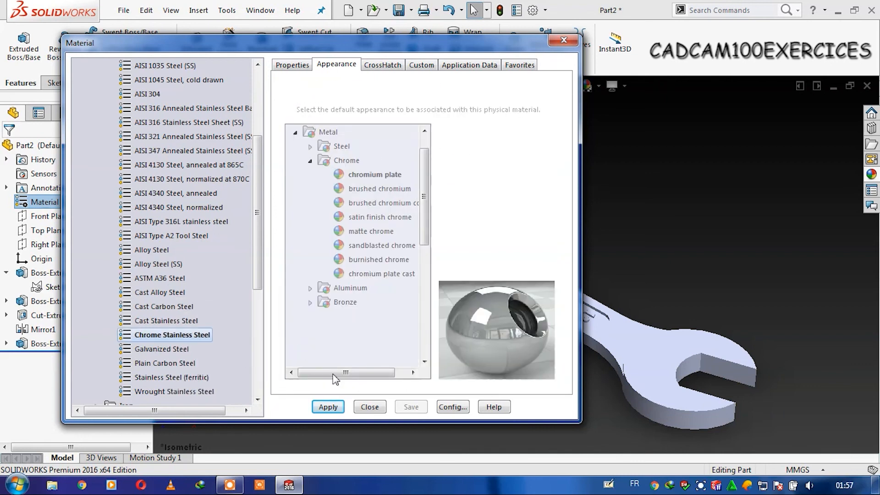
pyautogui.click(329, 407)
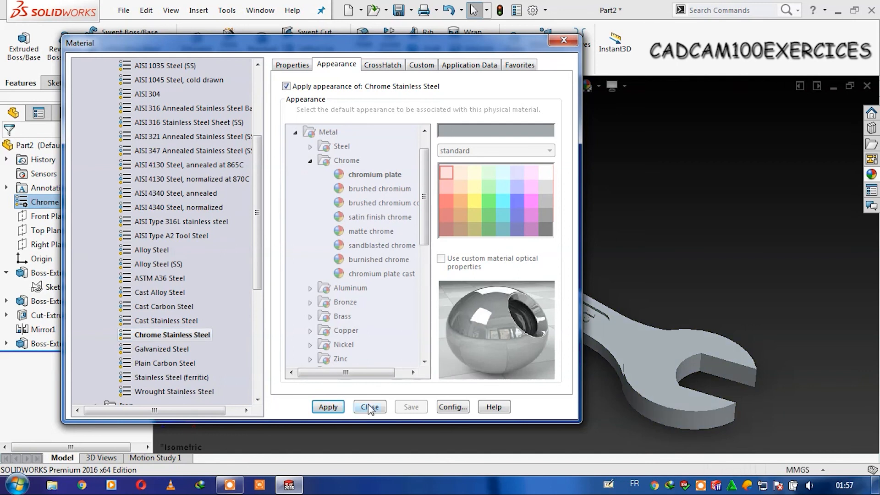
pyautogui.click(369, 407)
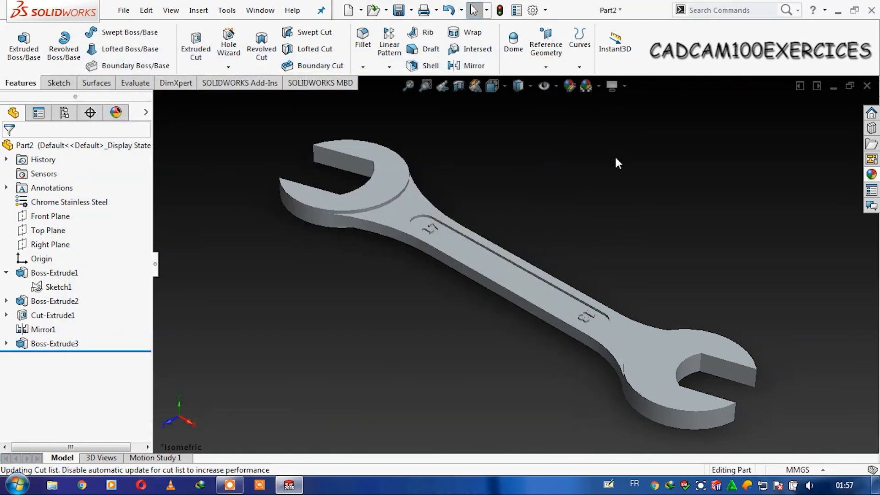